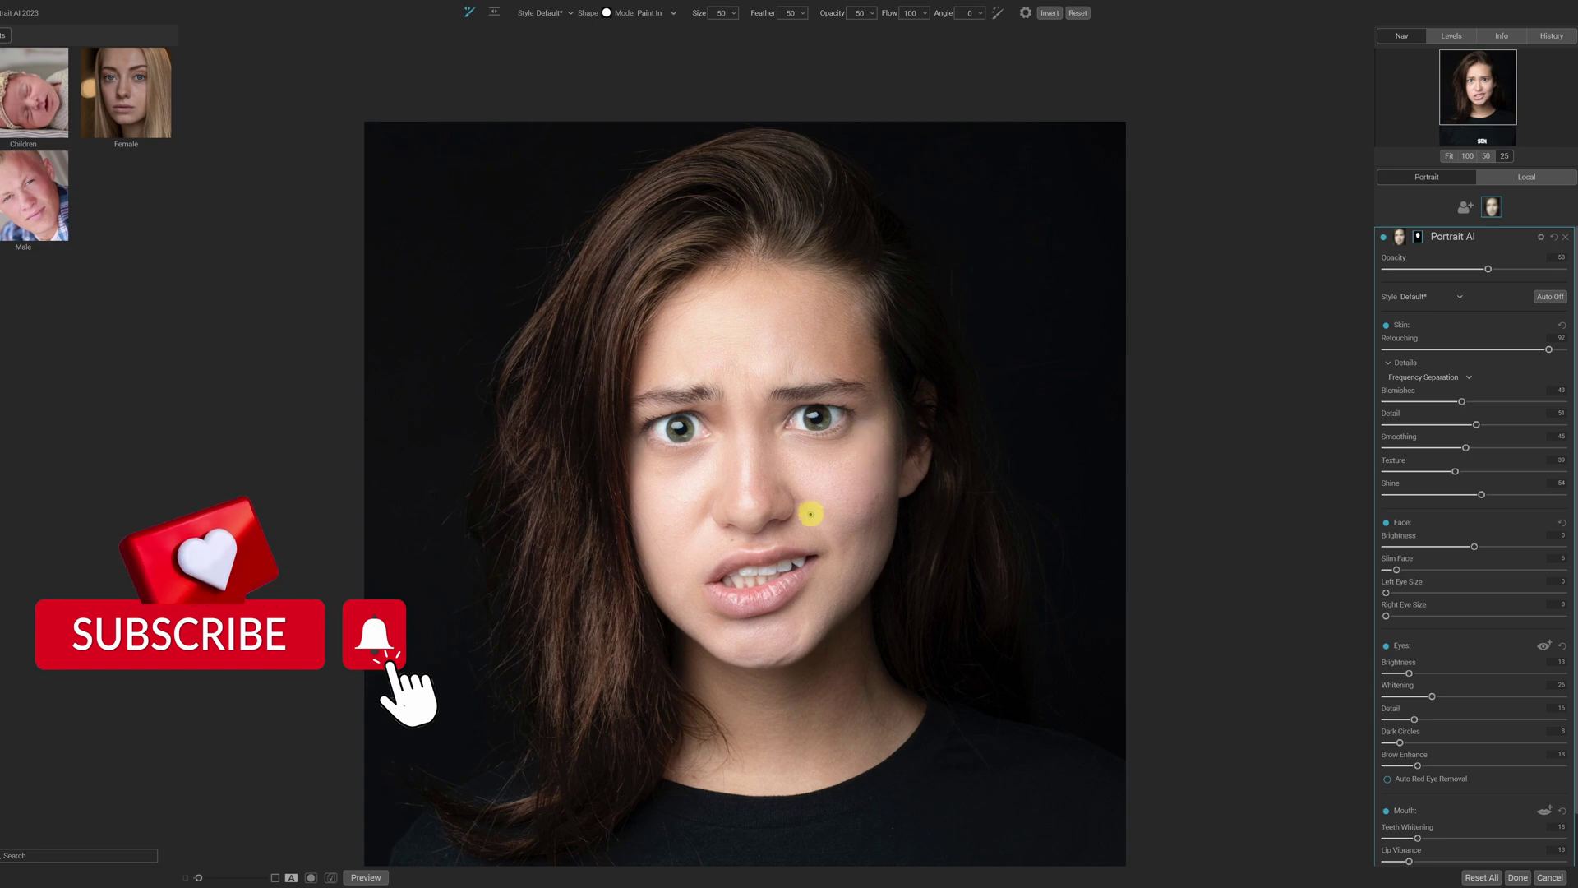
Fit the portrait in view and compare it with and without the automatic Portrait AI retouching, examining the face up close
click(1450, 157)
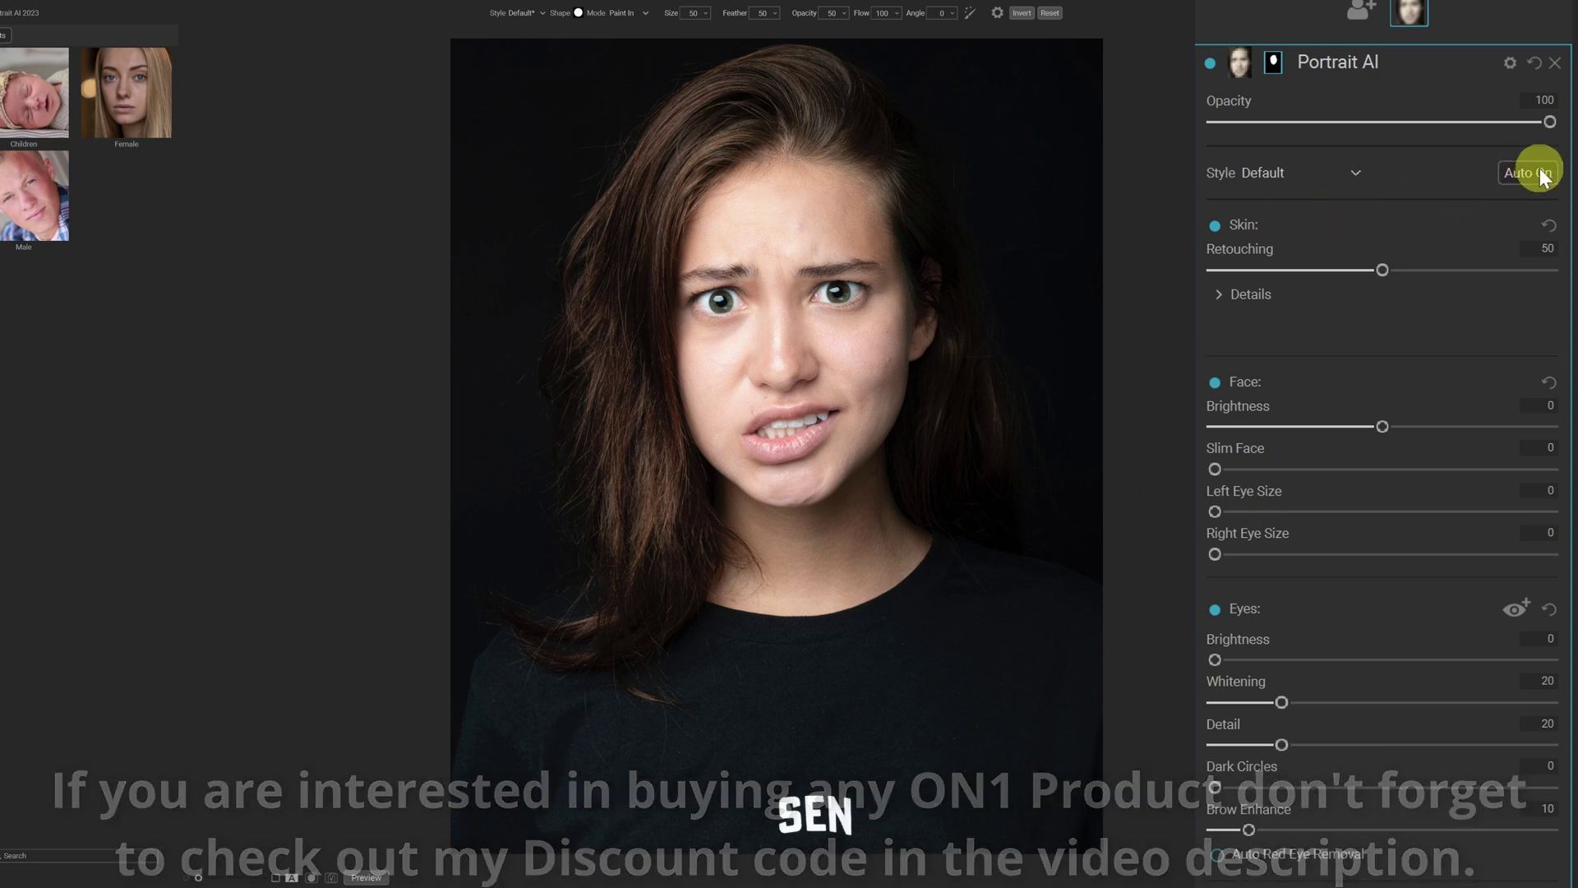
click(1211, 64)
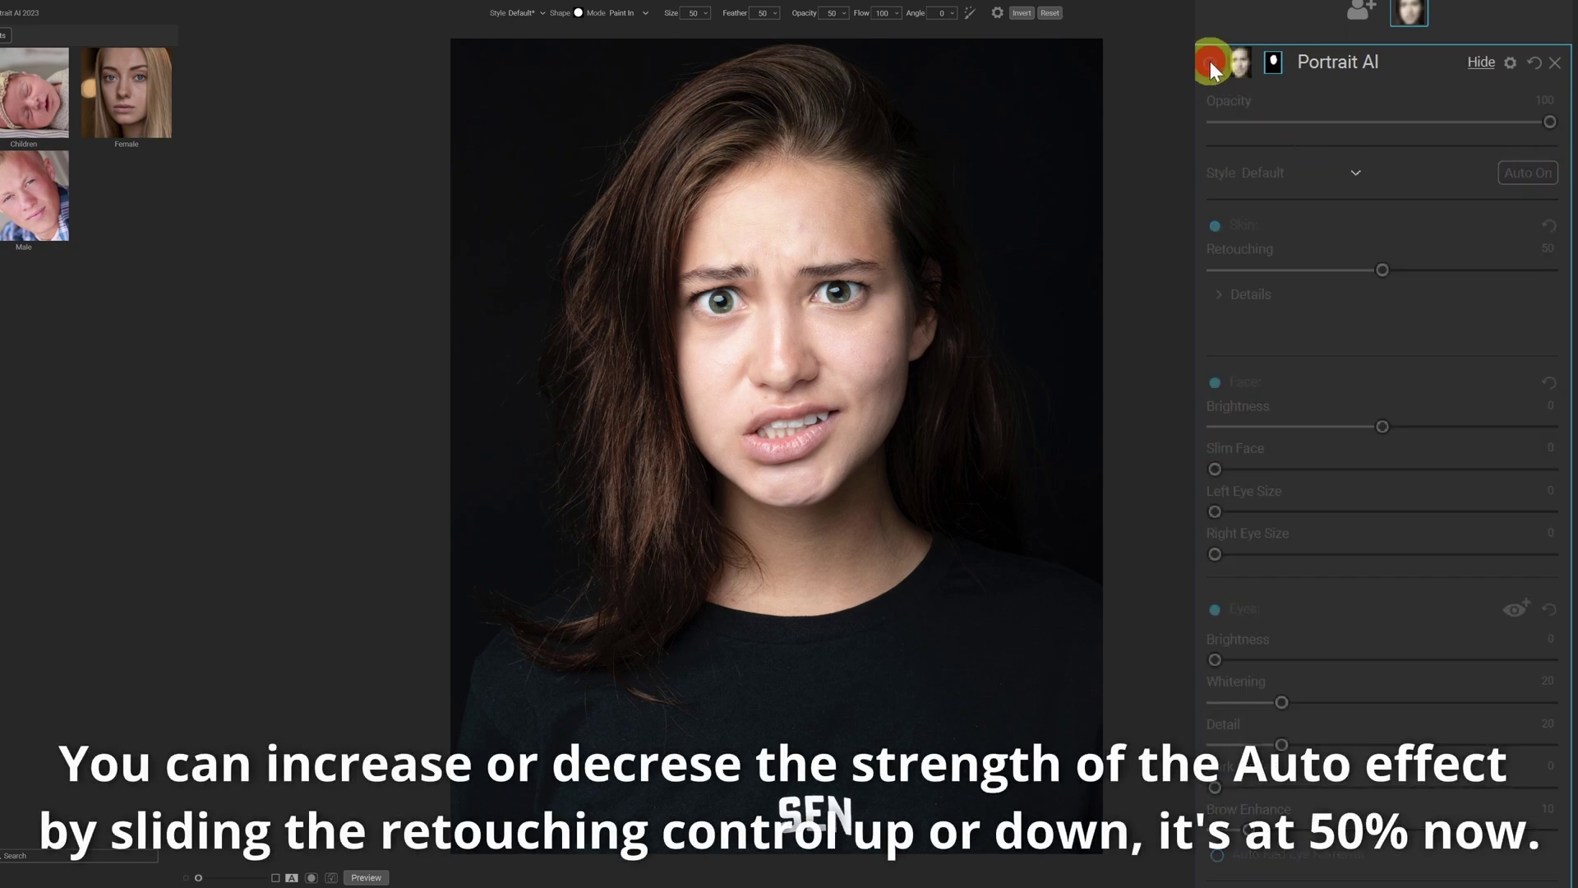
click(1211, 65)
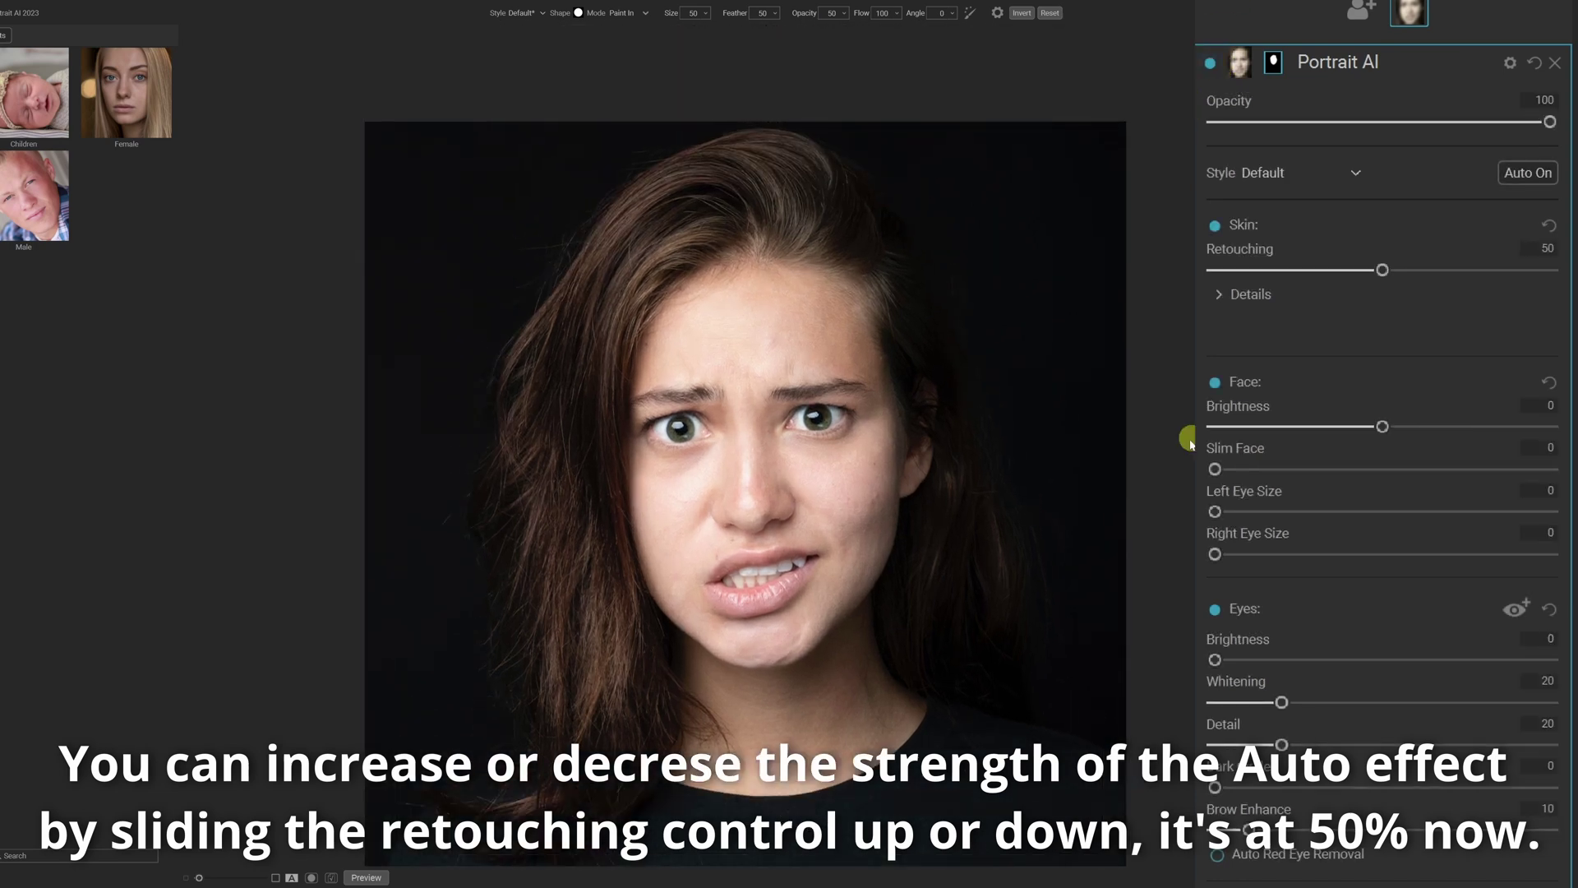
click(1211, 63)
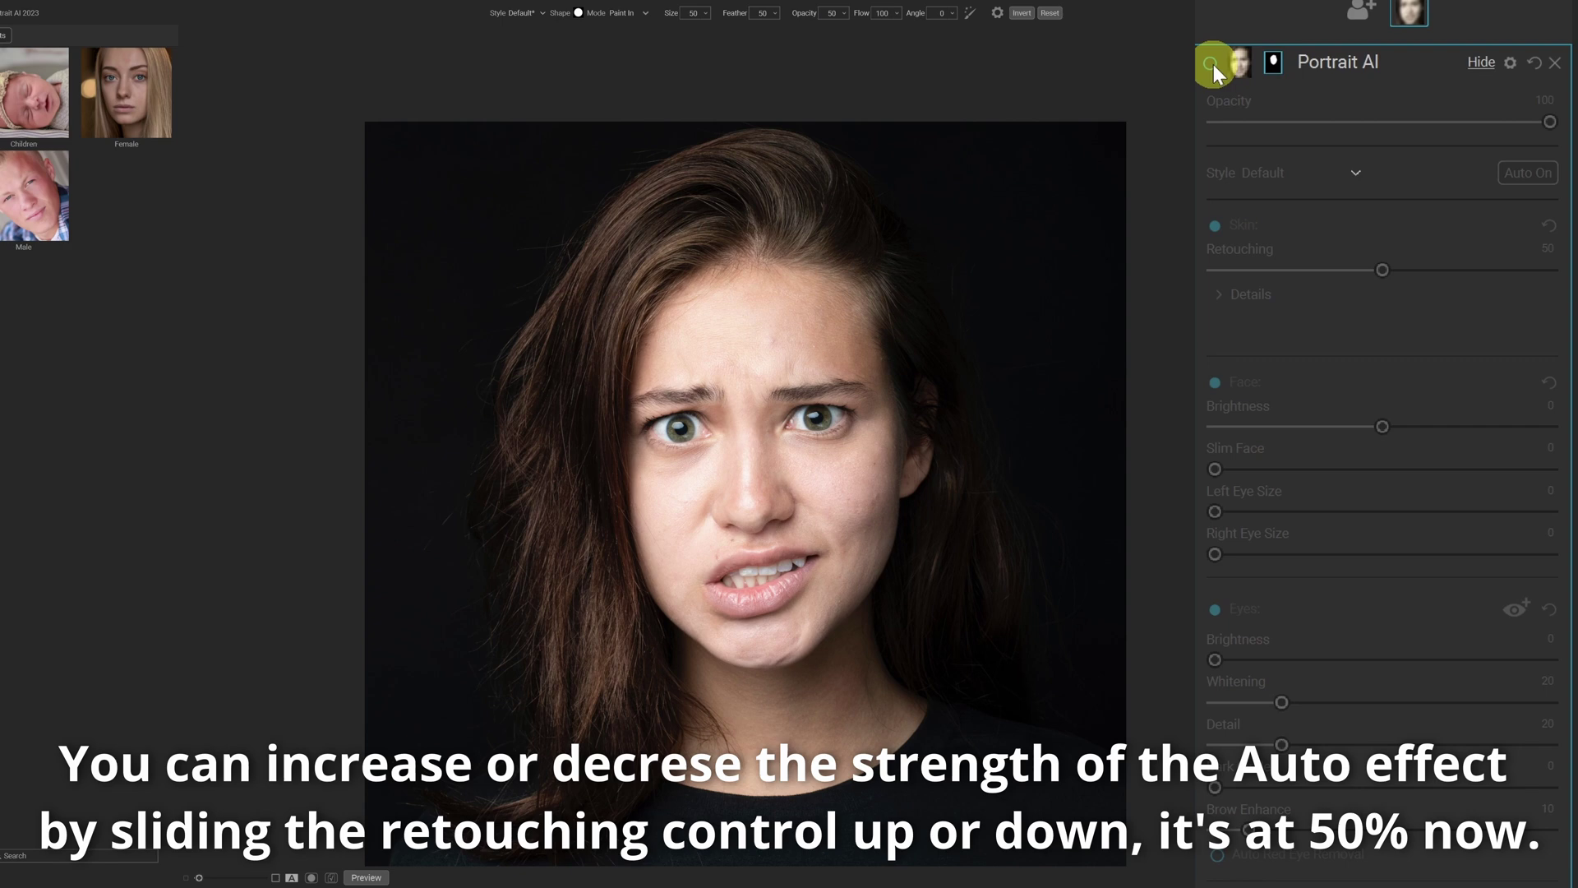
click(1211, 63)
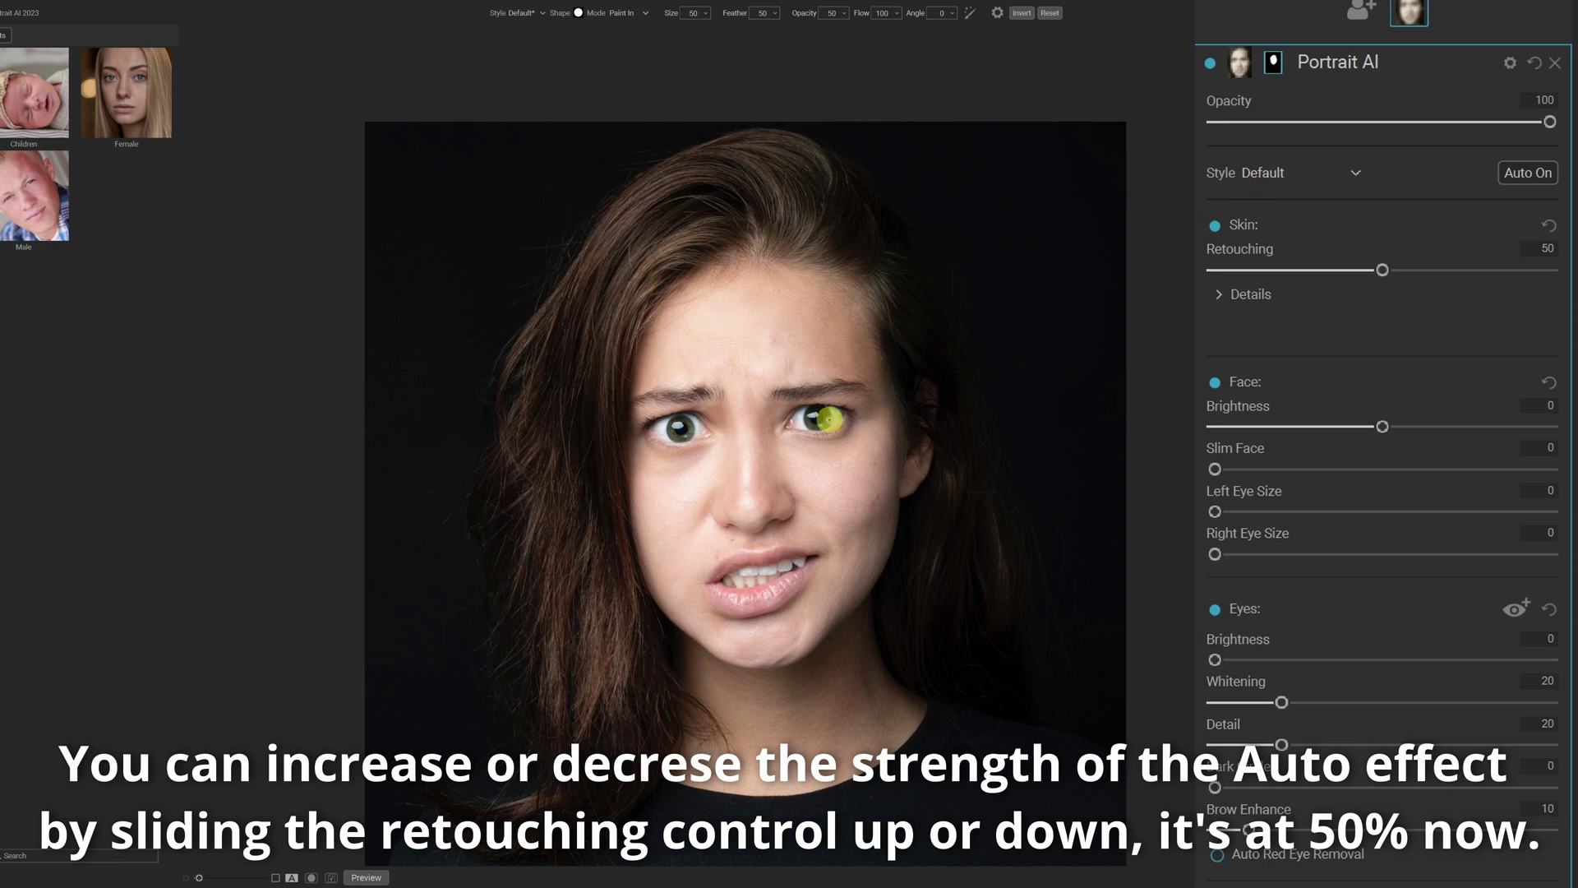
click(1208, 62)
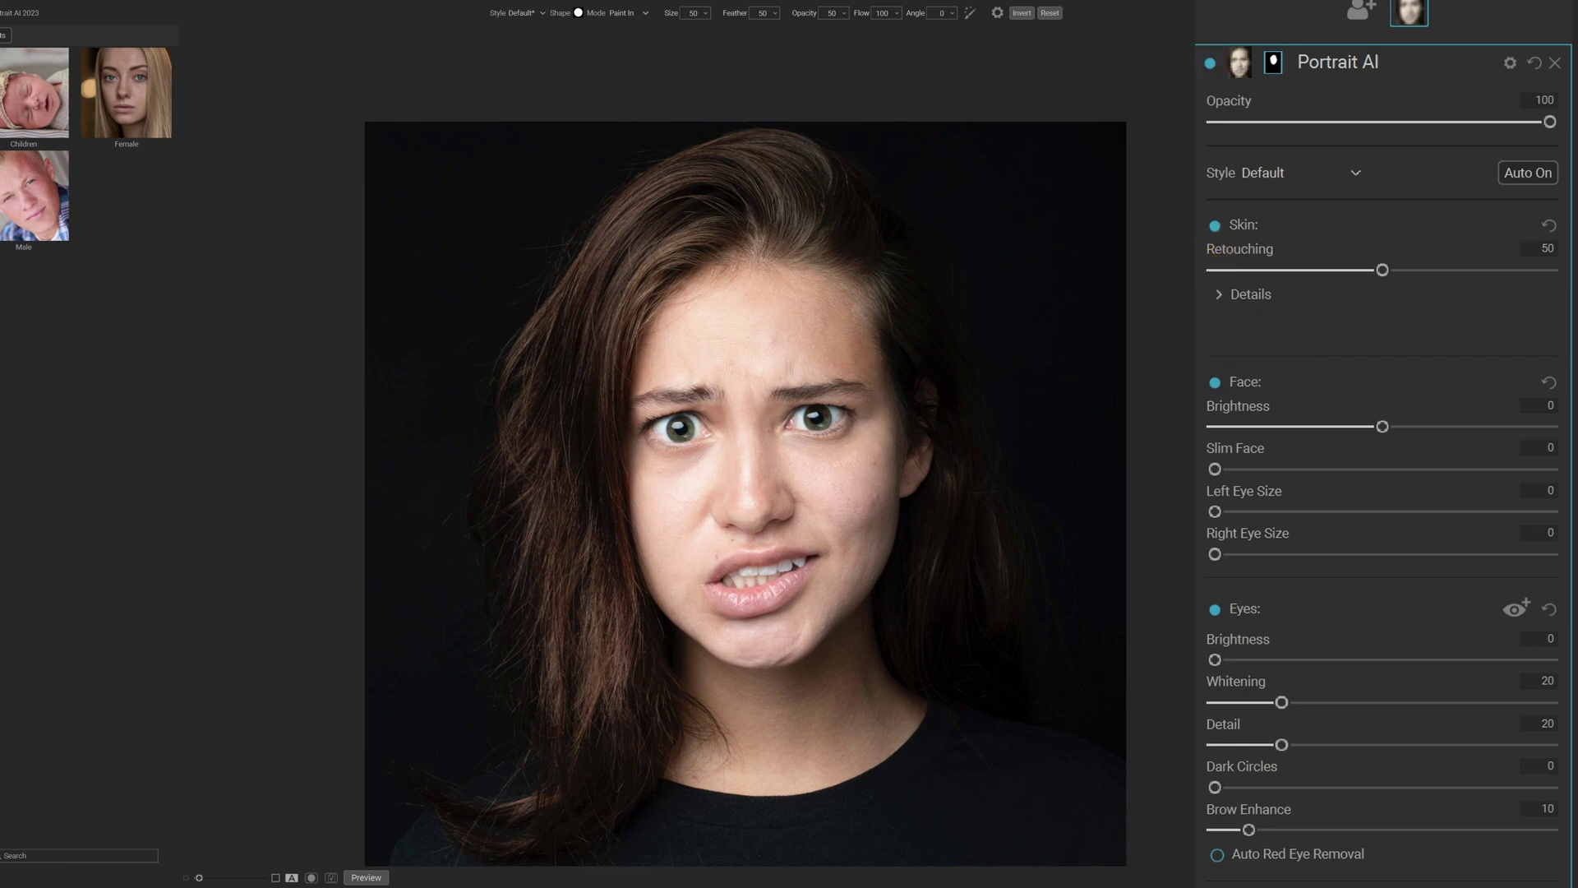
Expand the skin retouching details and set the overall skin Retouching amount to 92
click(1247, 294)
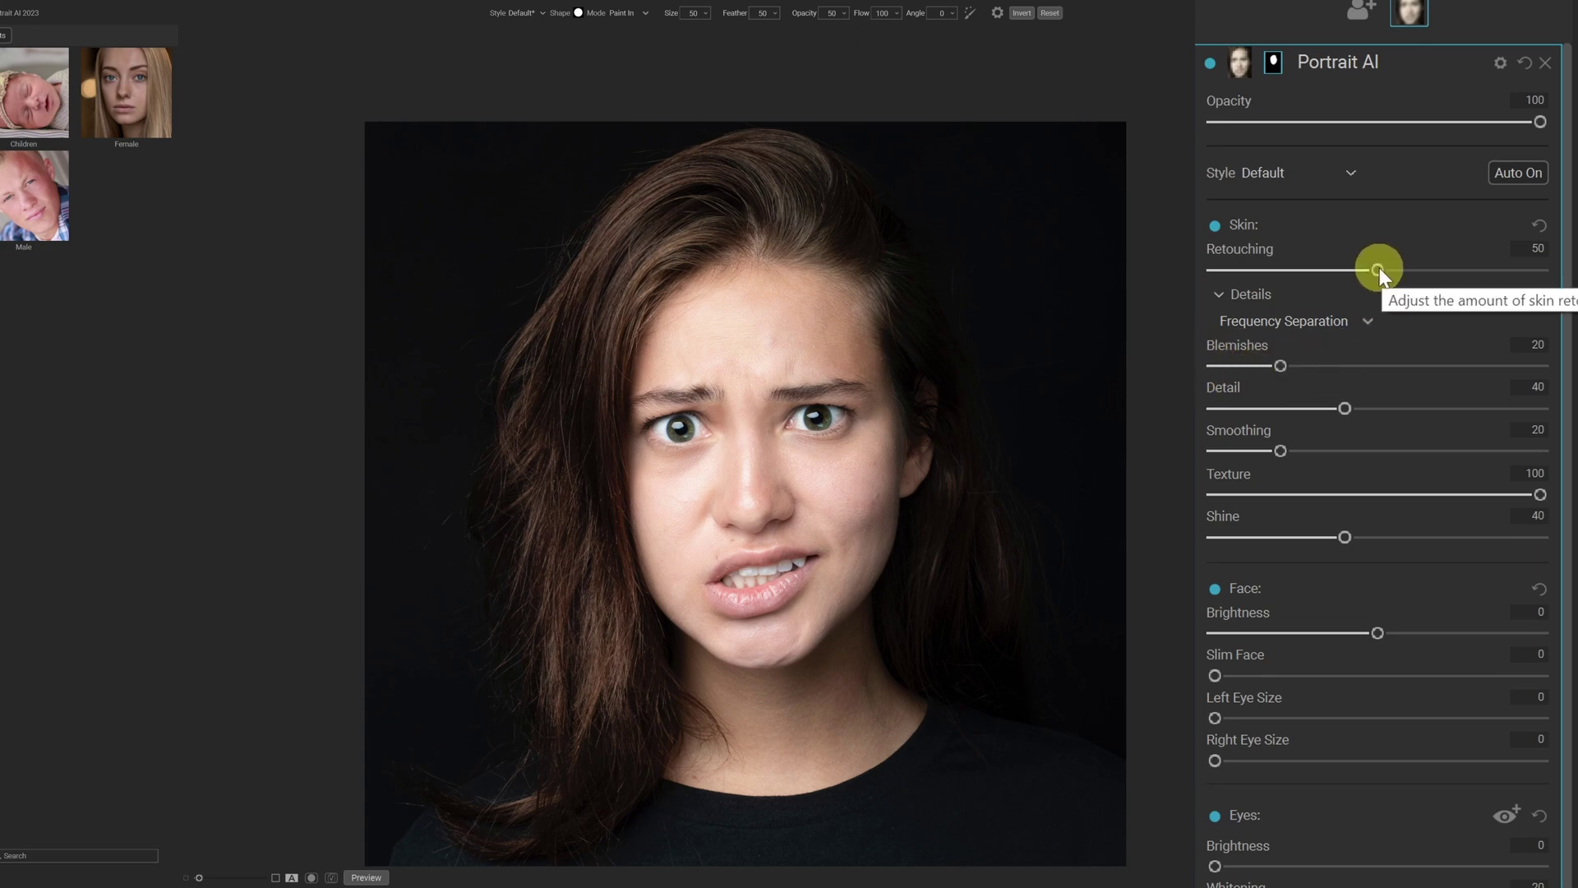
drag(1378, 269, 1380, 269)
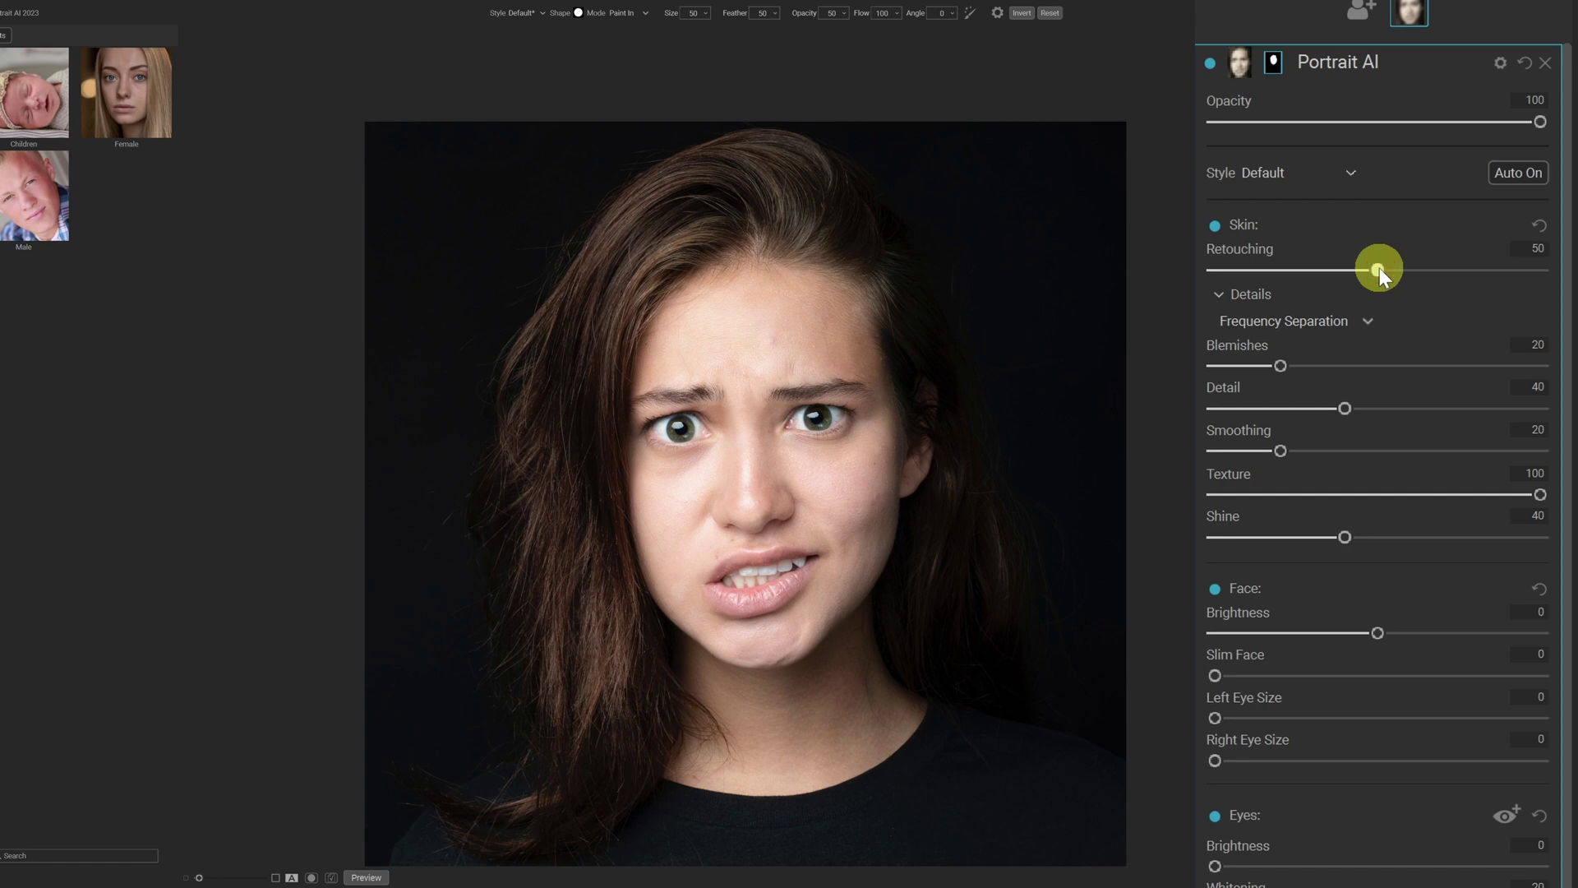
drag(1386, 269, 1445, 273)
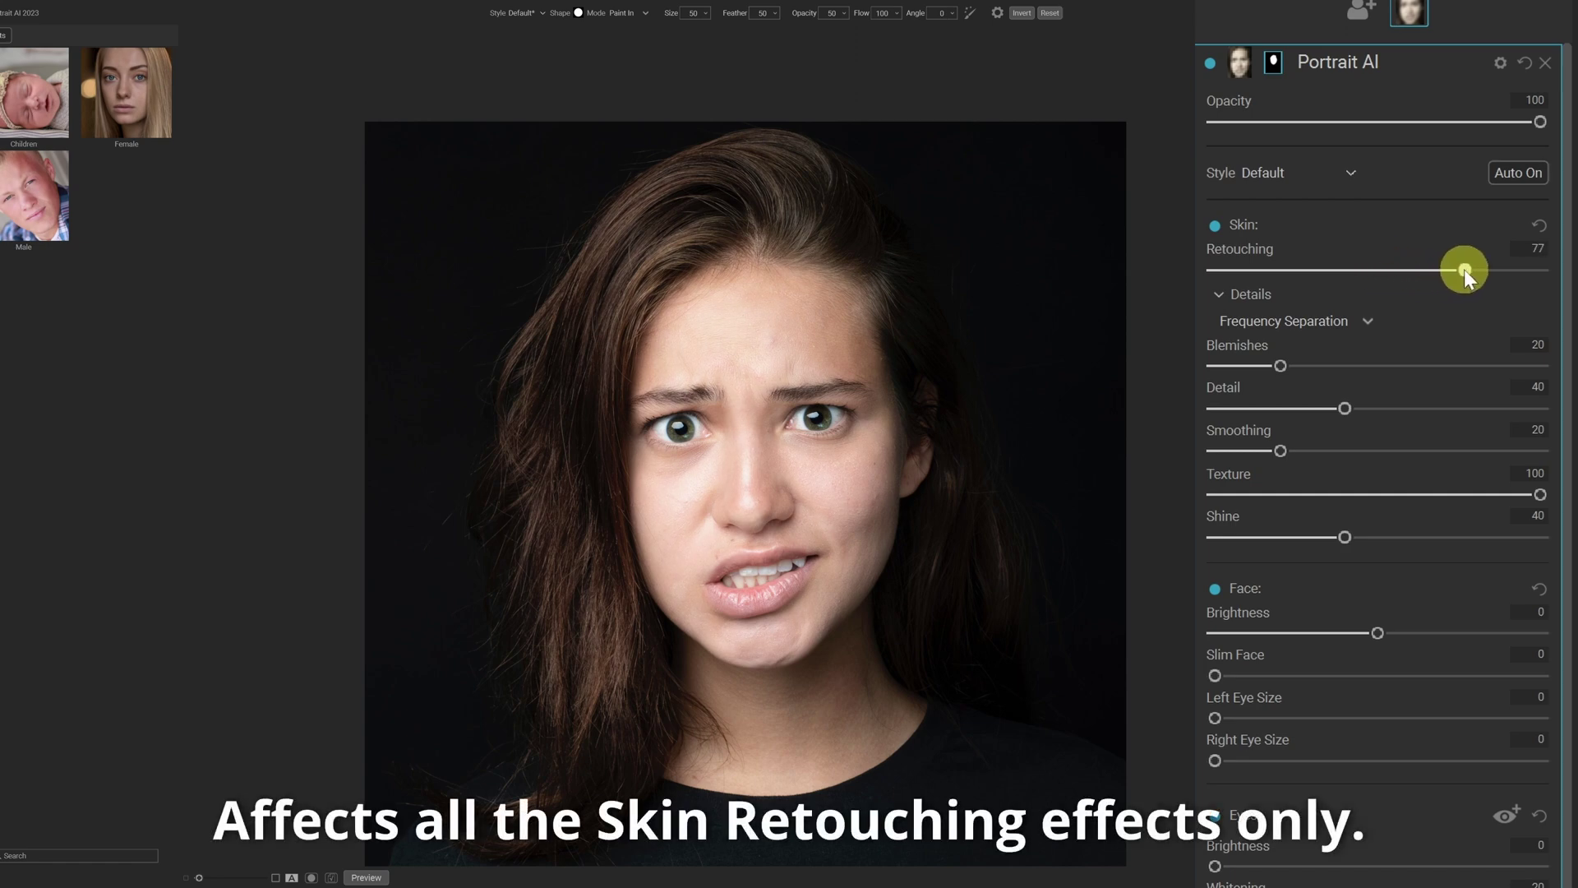
drag(1463, 269, 1512, 272)
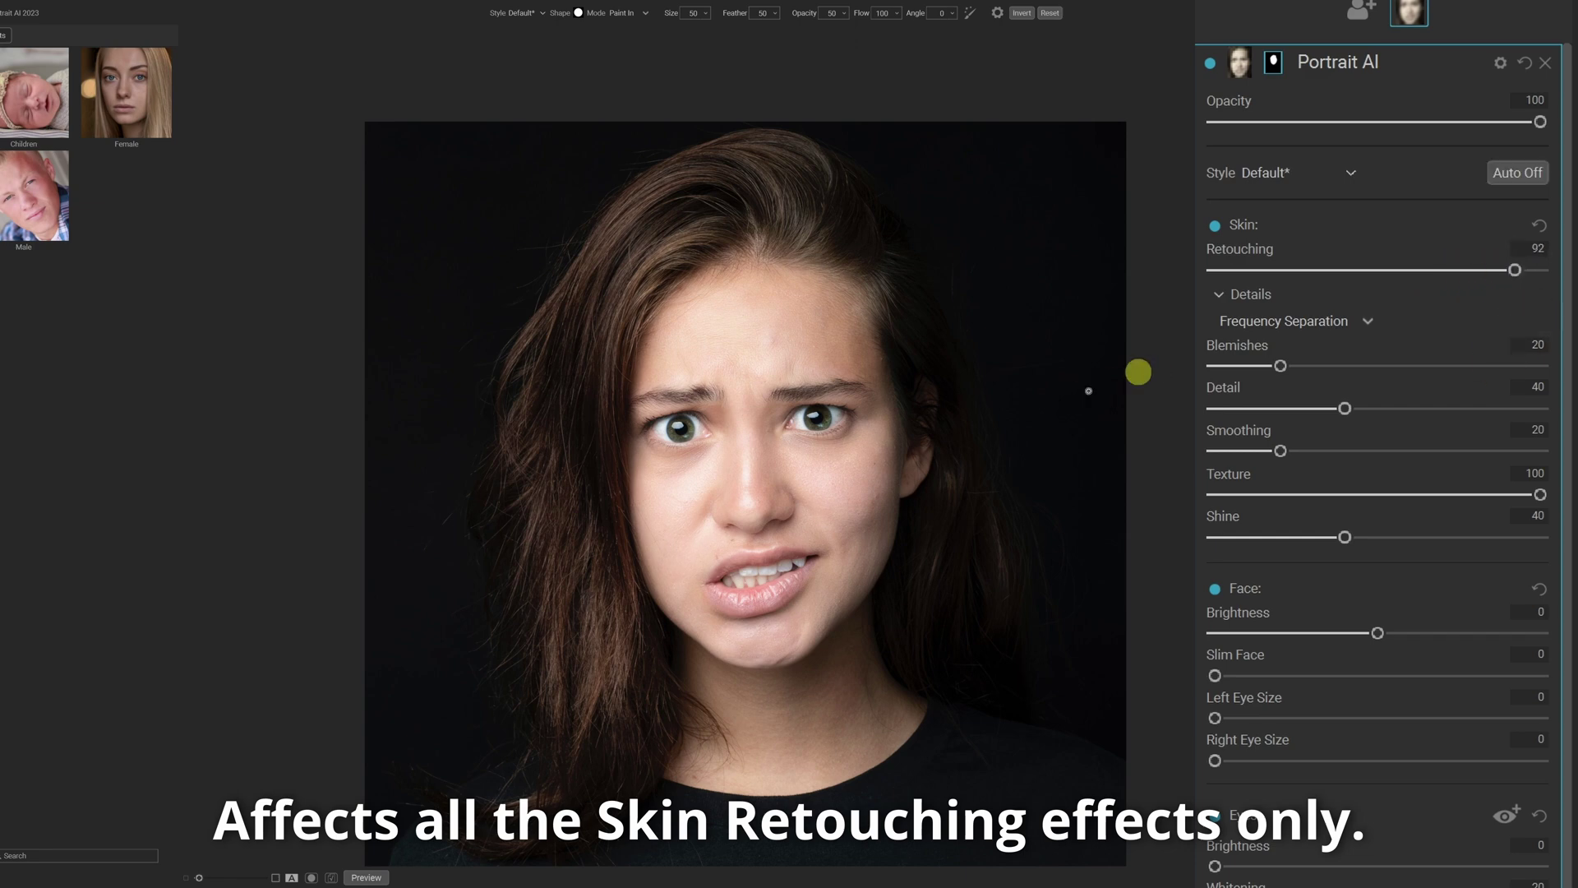
Compare the portrait before and after the stronger skin retouching, leaving the Portrait AI effect enabled
click(1198, 72)
click(1211, 64)
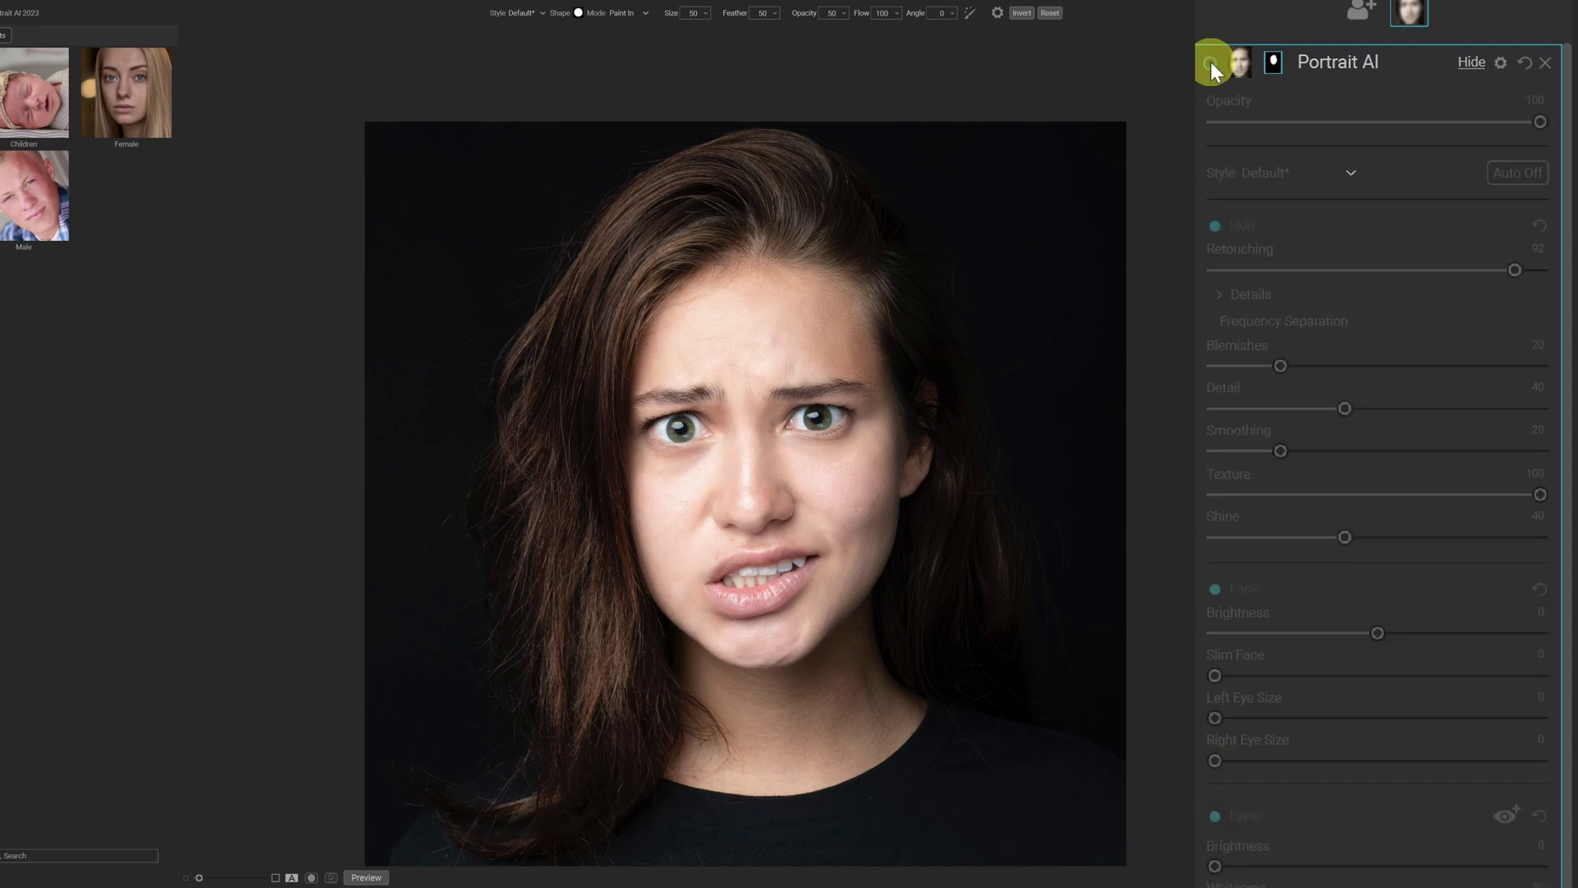
click(1210, 64)
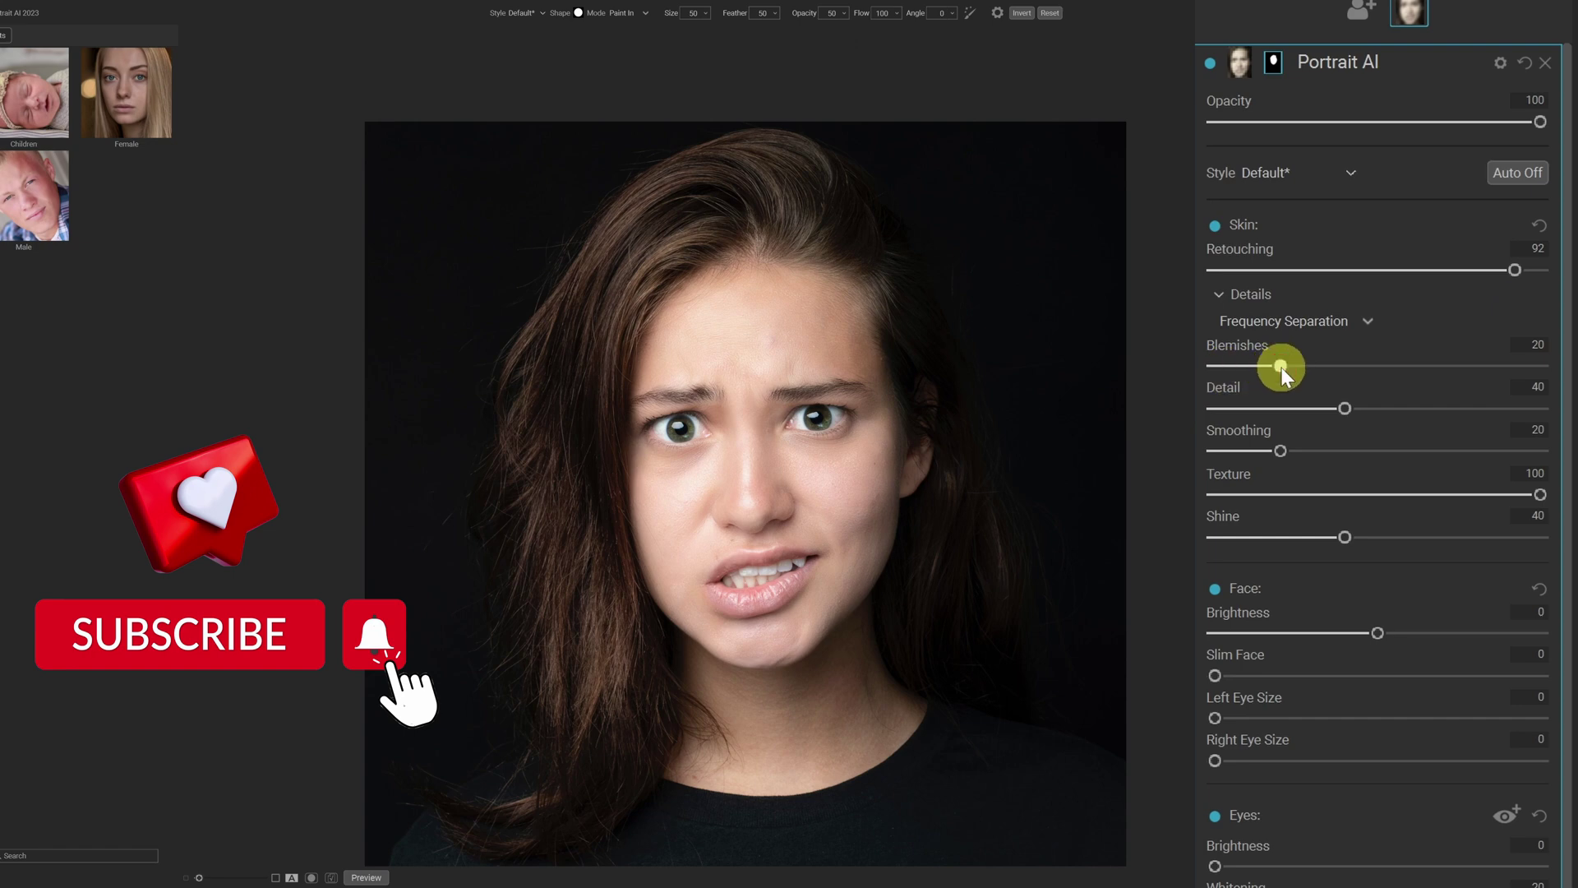
Try the skin Blemishes and Detail adjustments at full strength, and settle on Blemishes 43 and Detail 51
drag(1329, 361, 1540, 364)
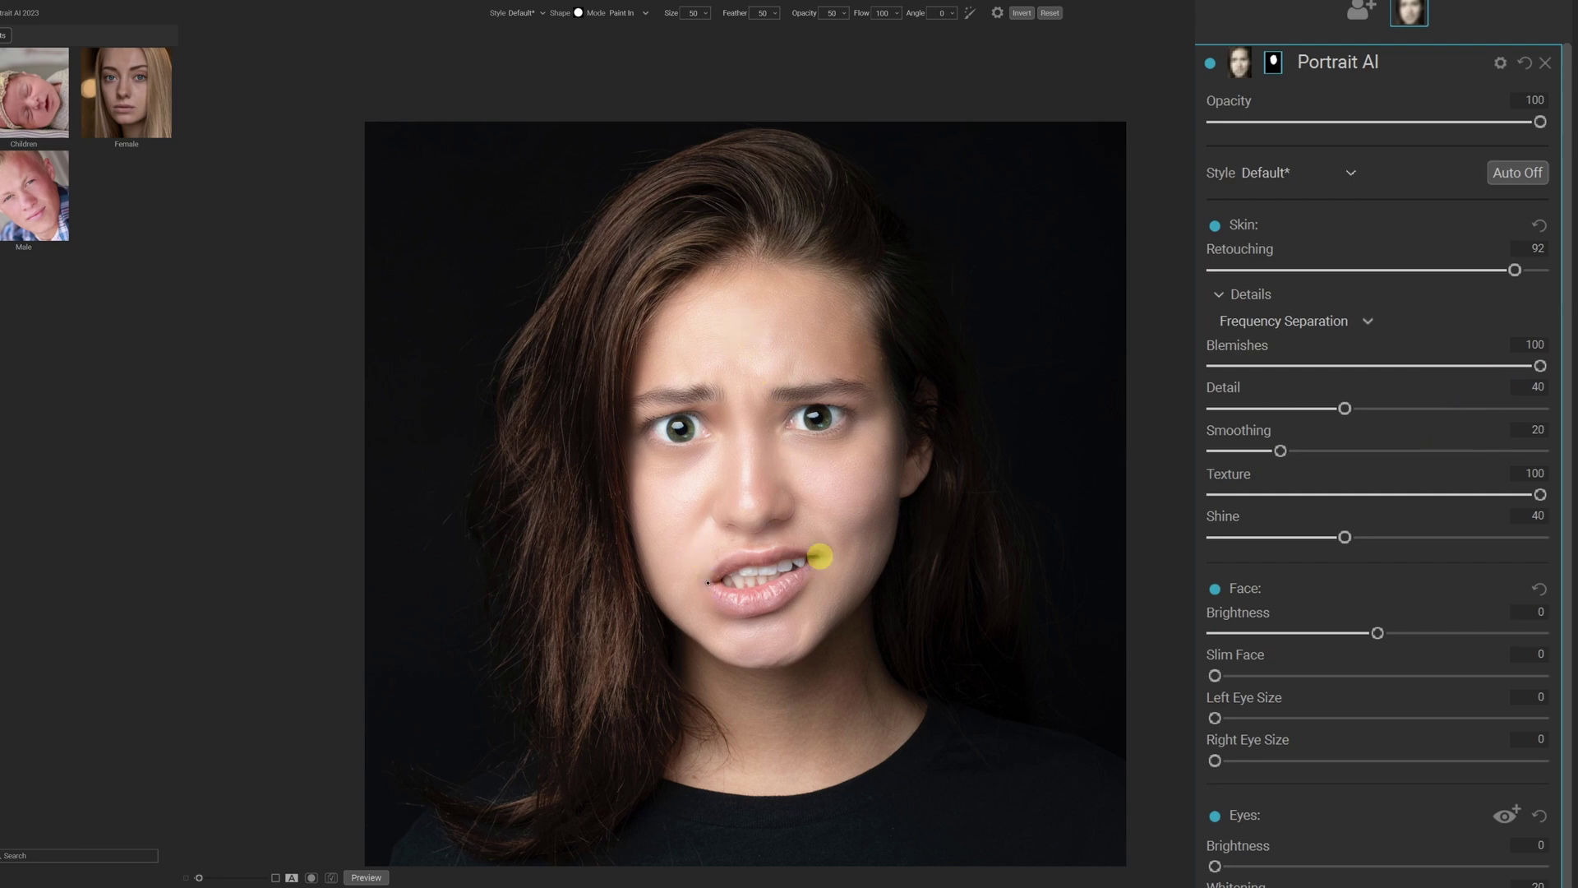
click(1541, 366)
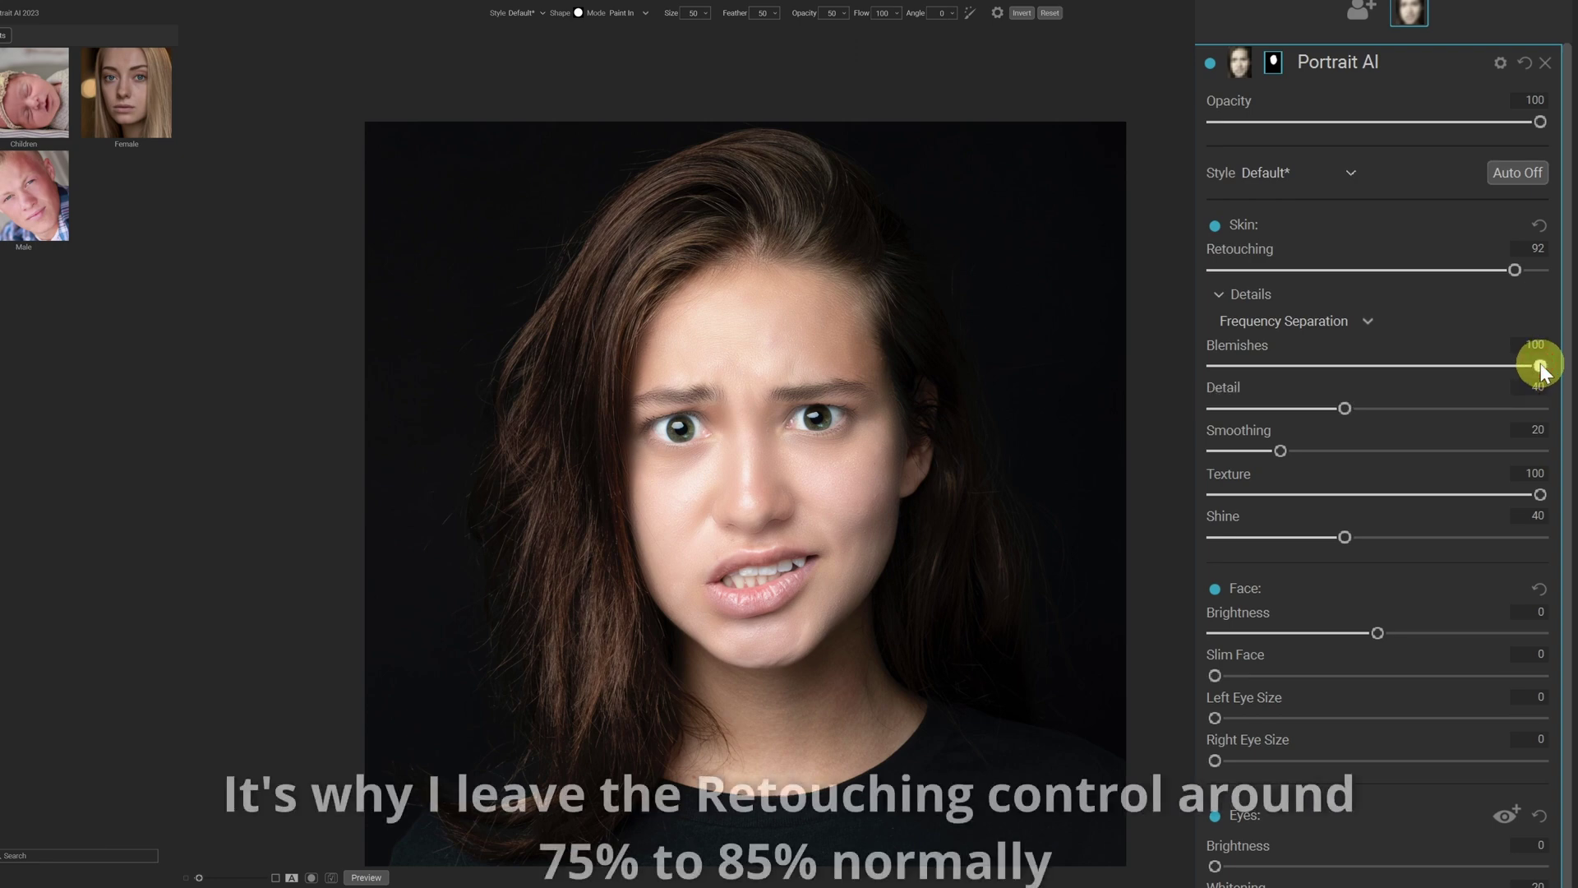
drag(1504, 365, 1358, 353)
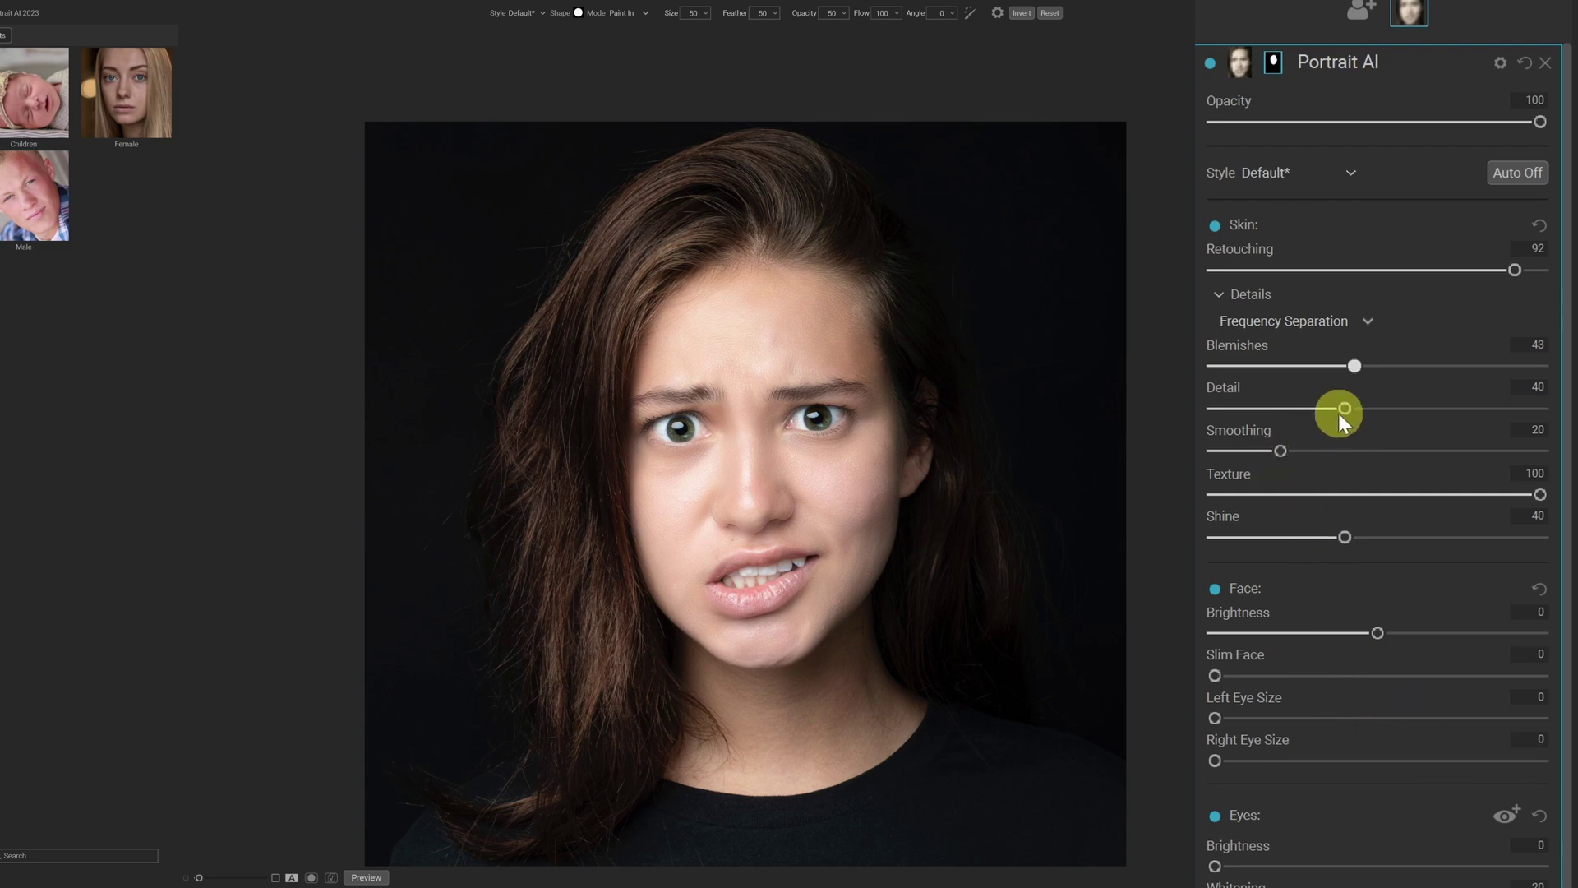
drag(1343, 405, 1566, 434)
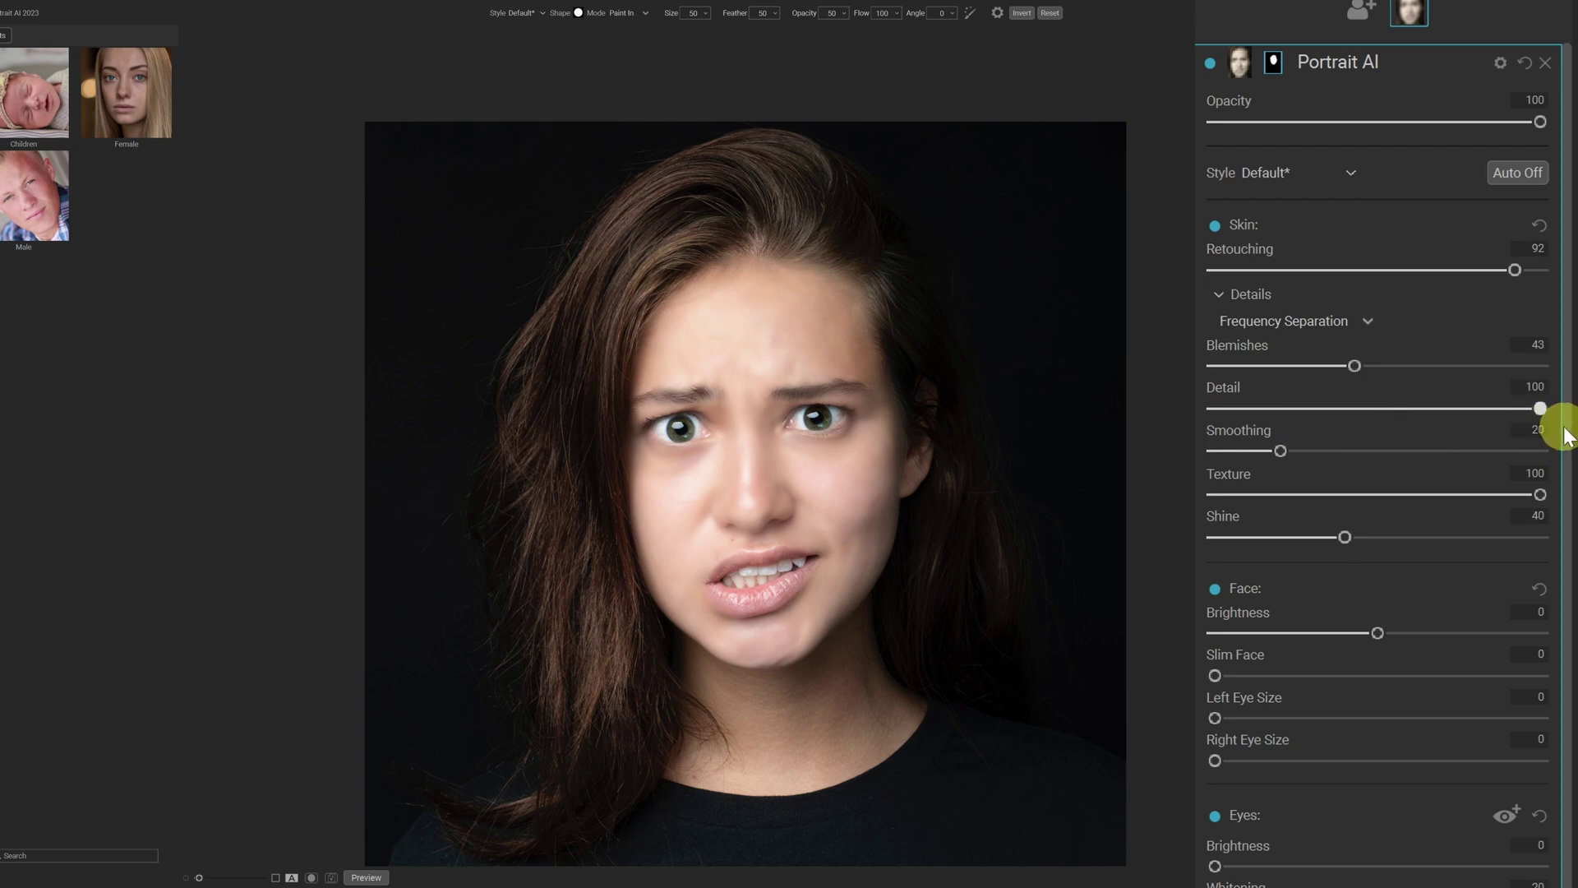
drag(1468, 412, 1368, 411)
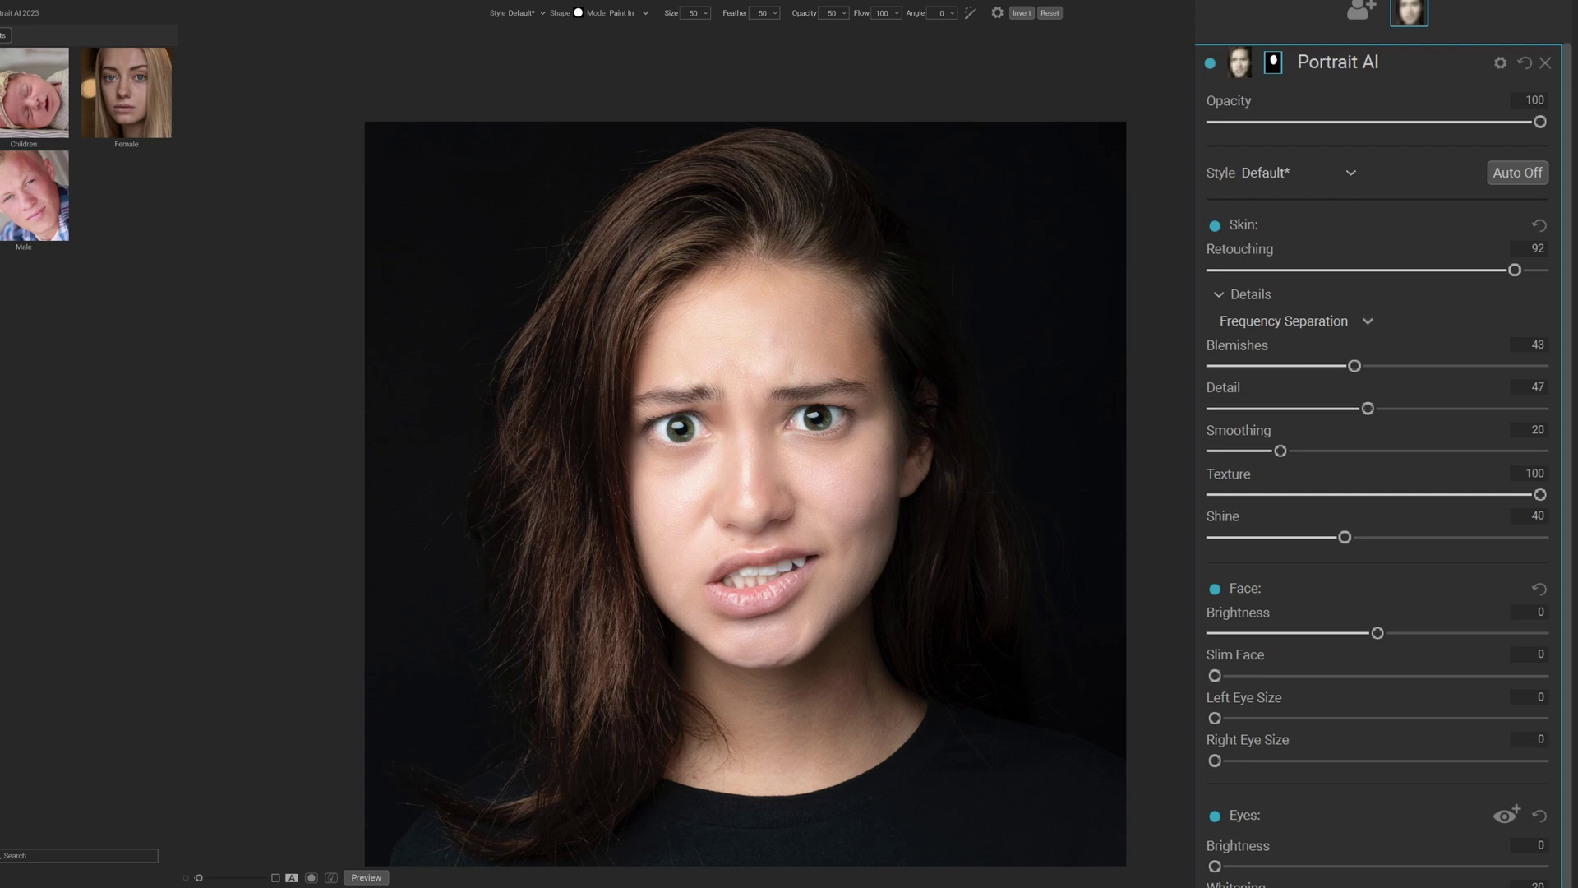
scroll(781, 448, up, 2)
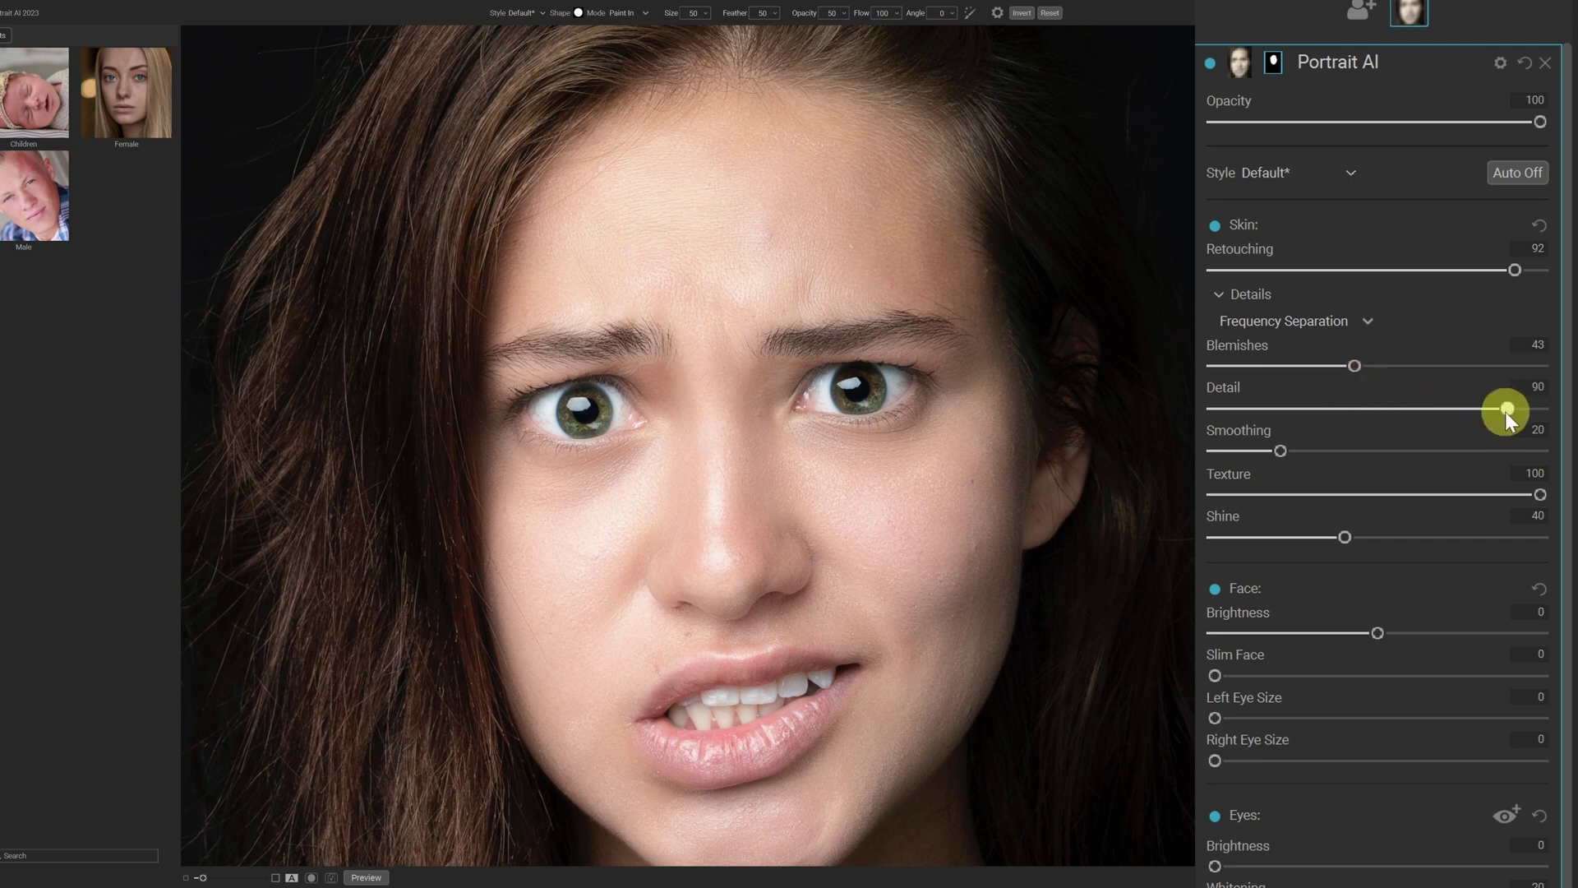
drag(1458, 418, 1381, 415)
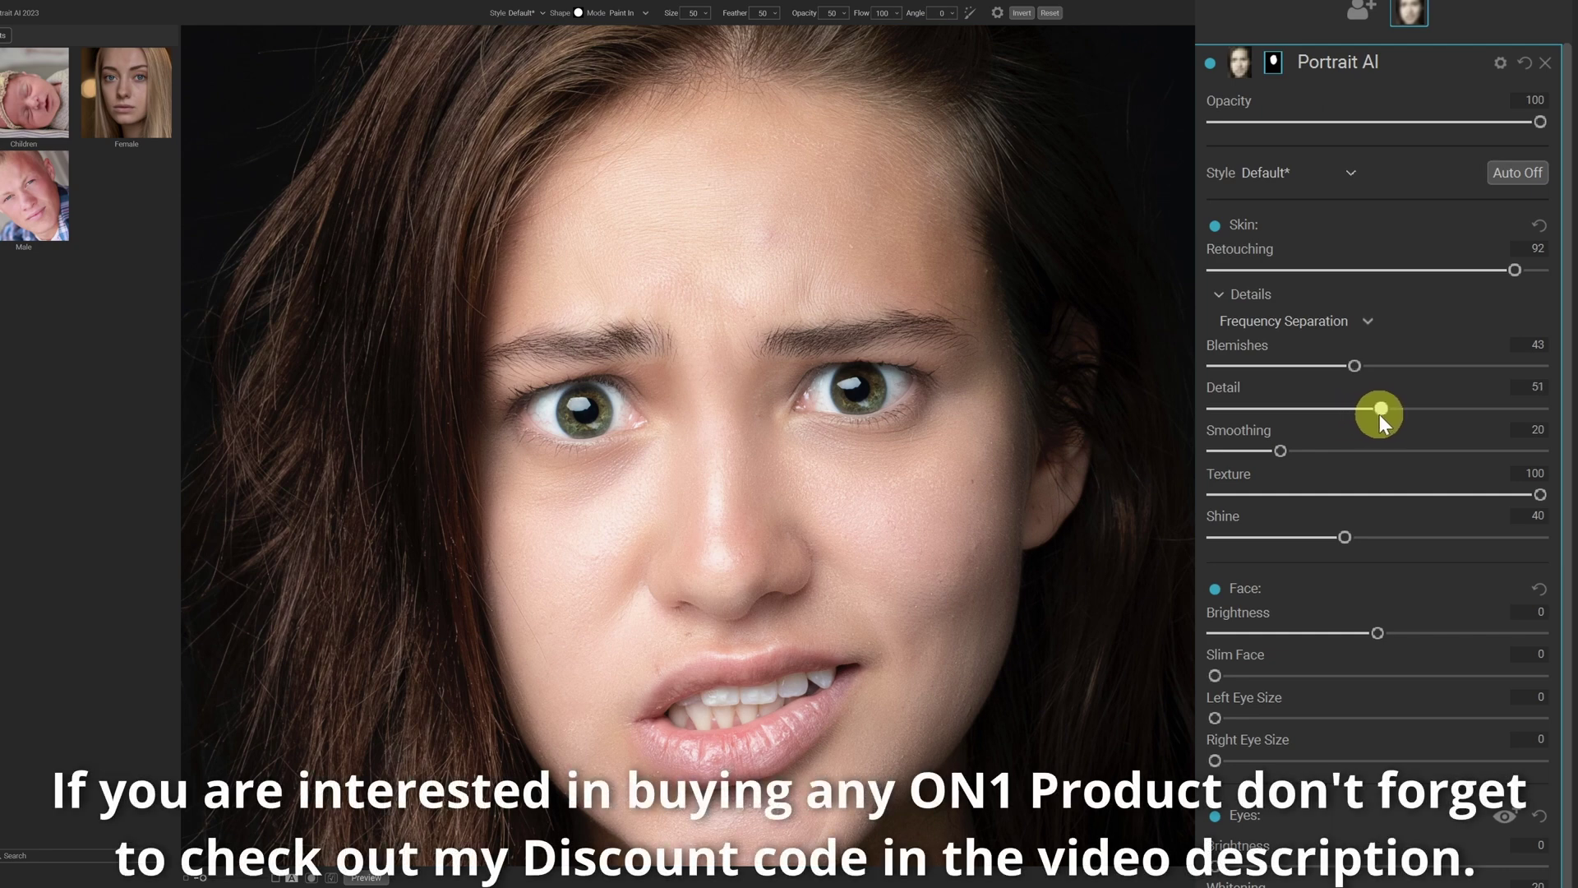
Test the extremes of skin Smoothing and Texture, and set Smoothing to 45 and Texture to 39
click(1282, 449)
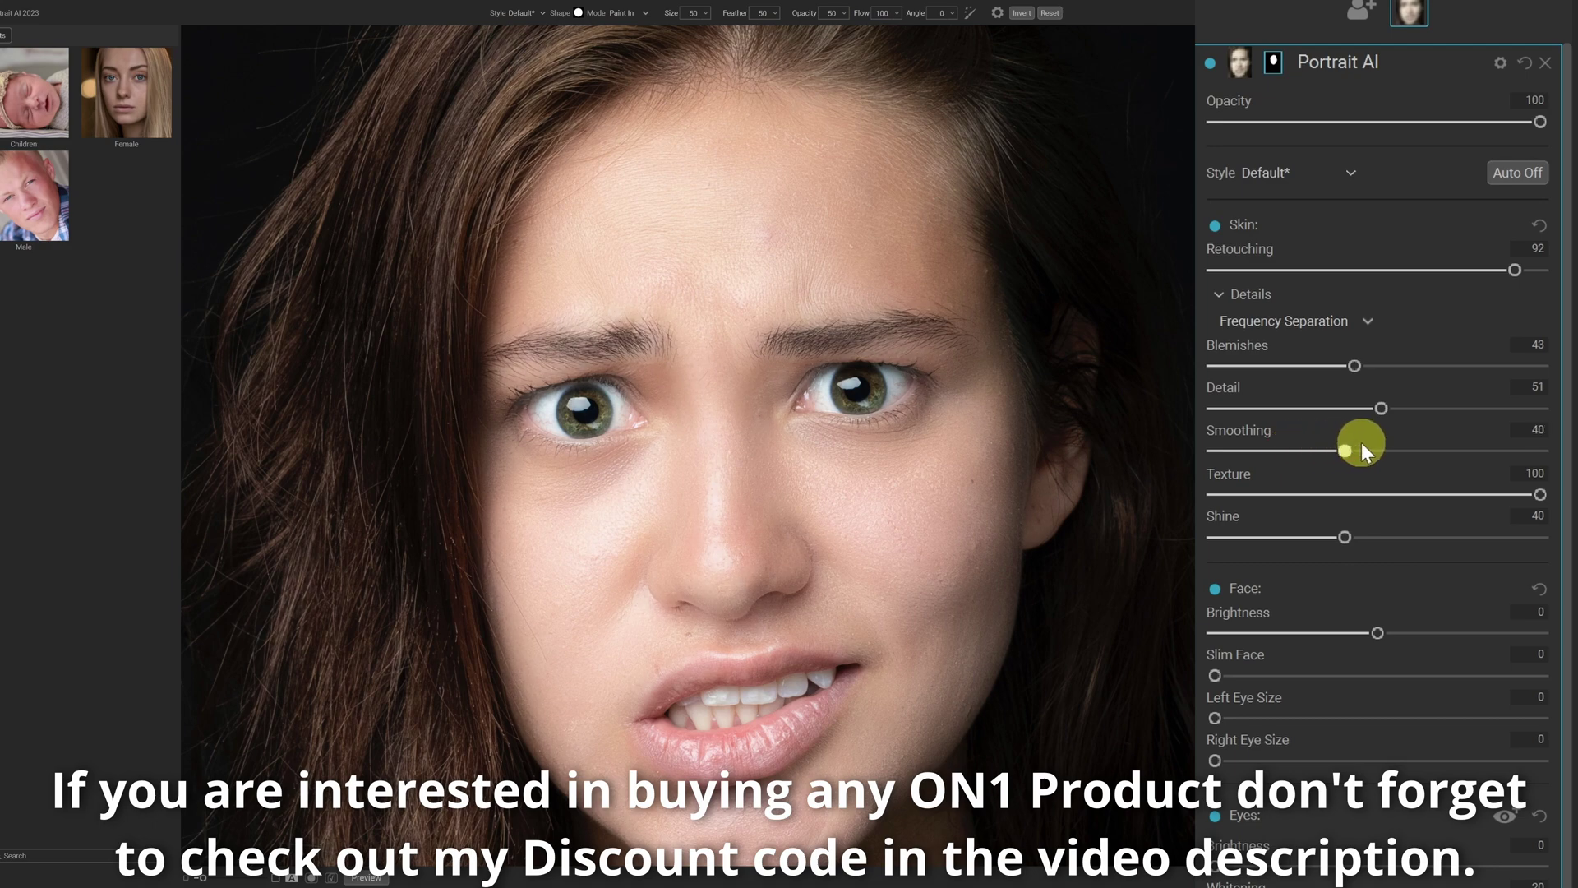
drag(1470, 451, 1482, 452)
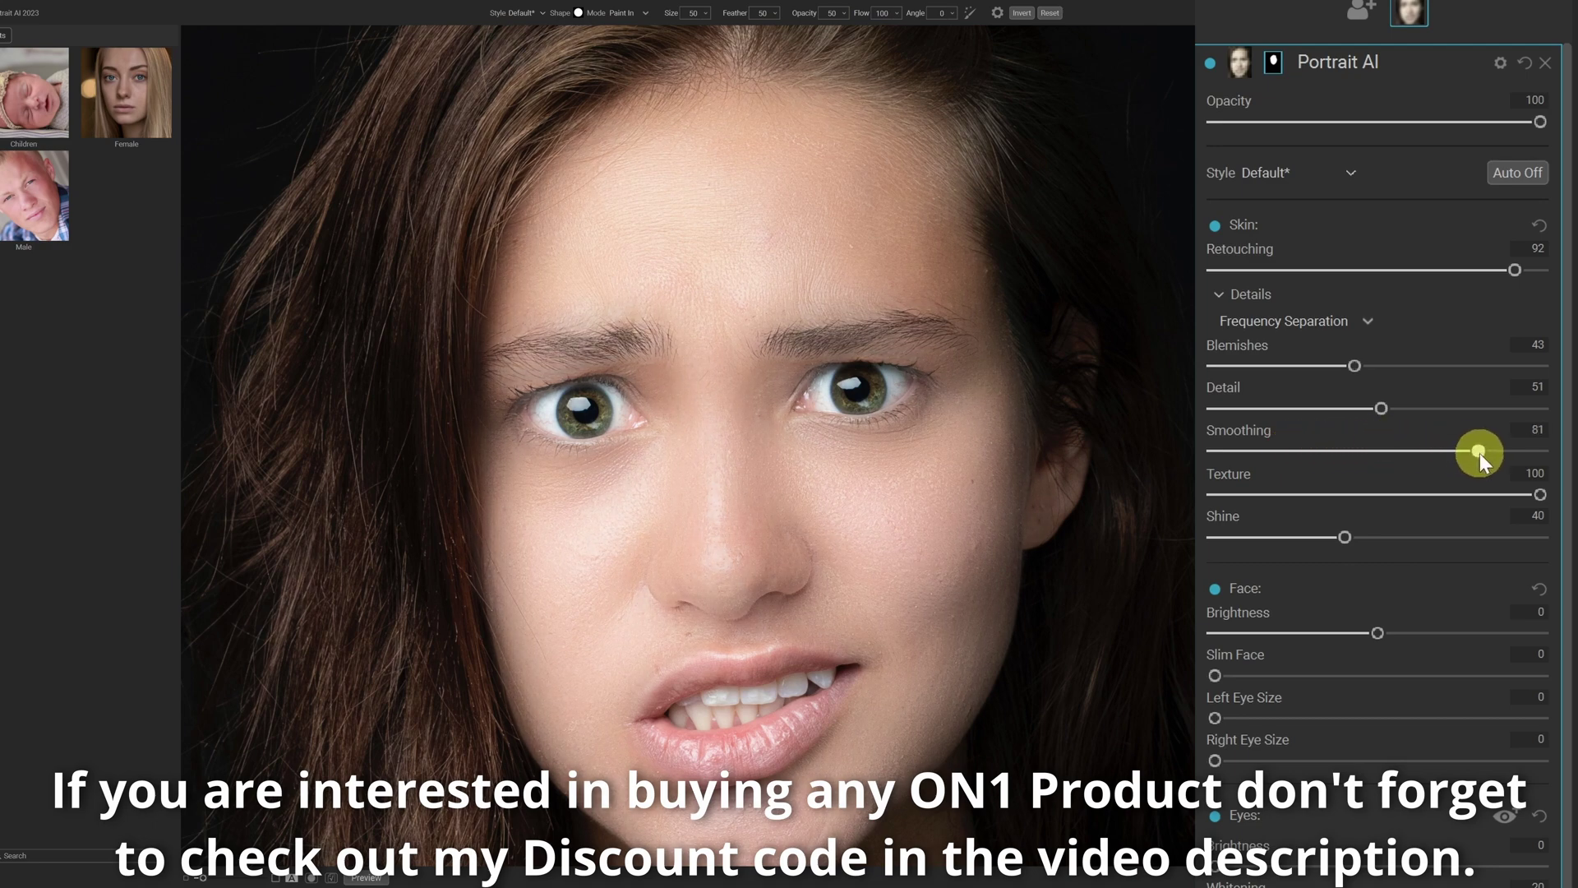
drag(1530, 454, 1353, 461)
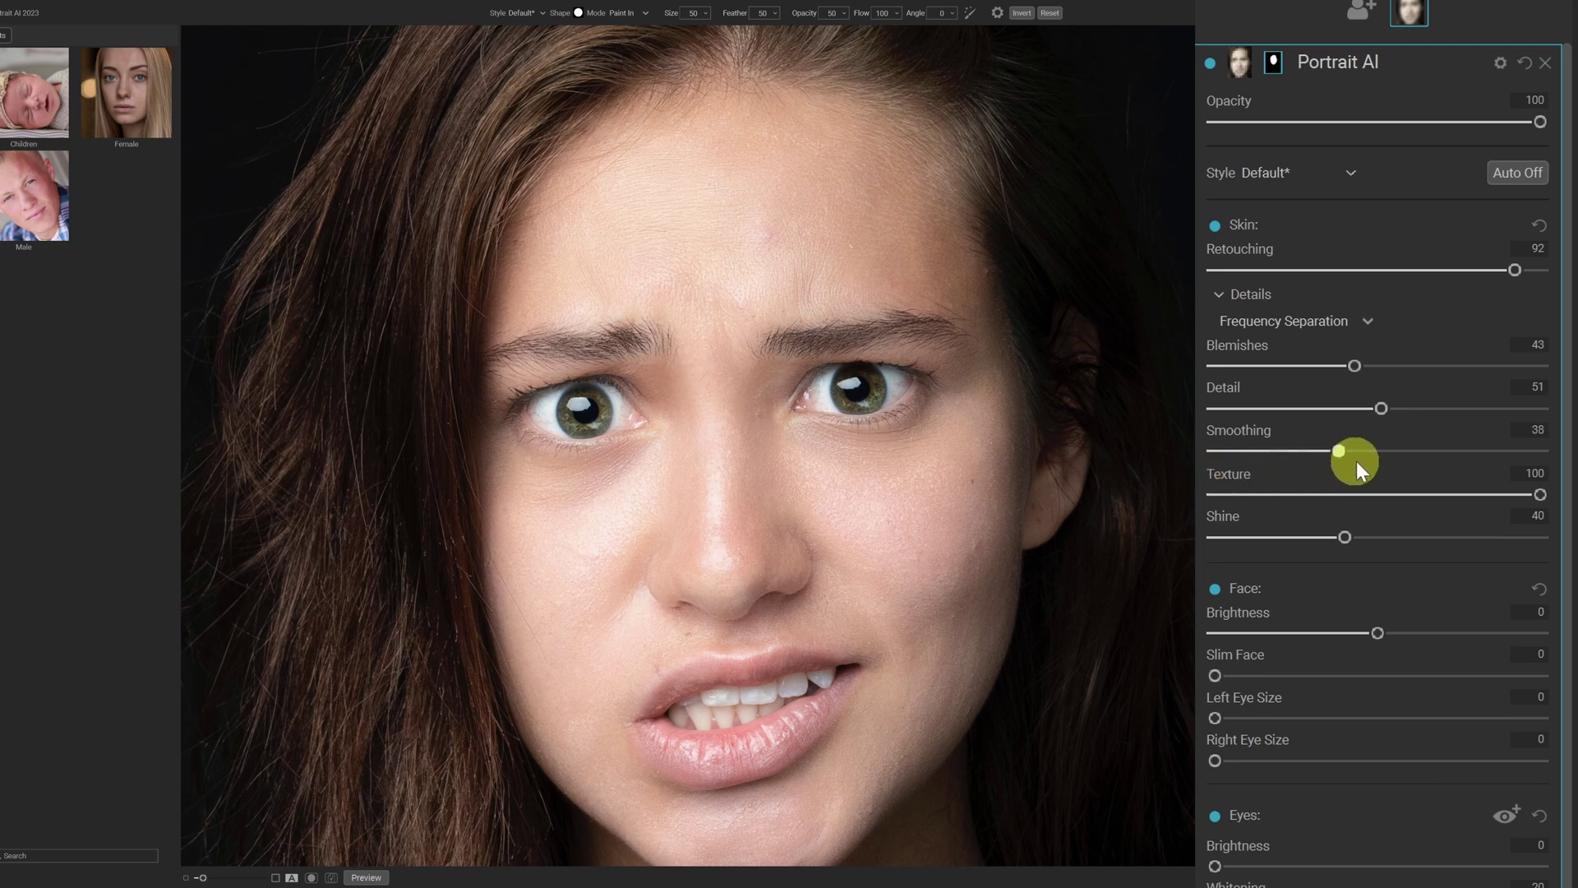
drag(1542, 495, 1516, 497)
drag(1376, 518, 1202, 535)
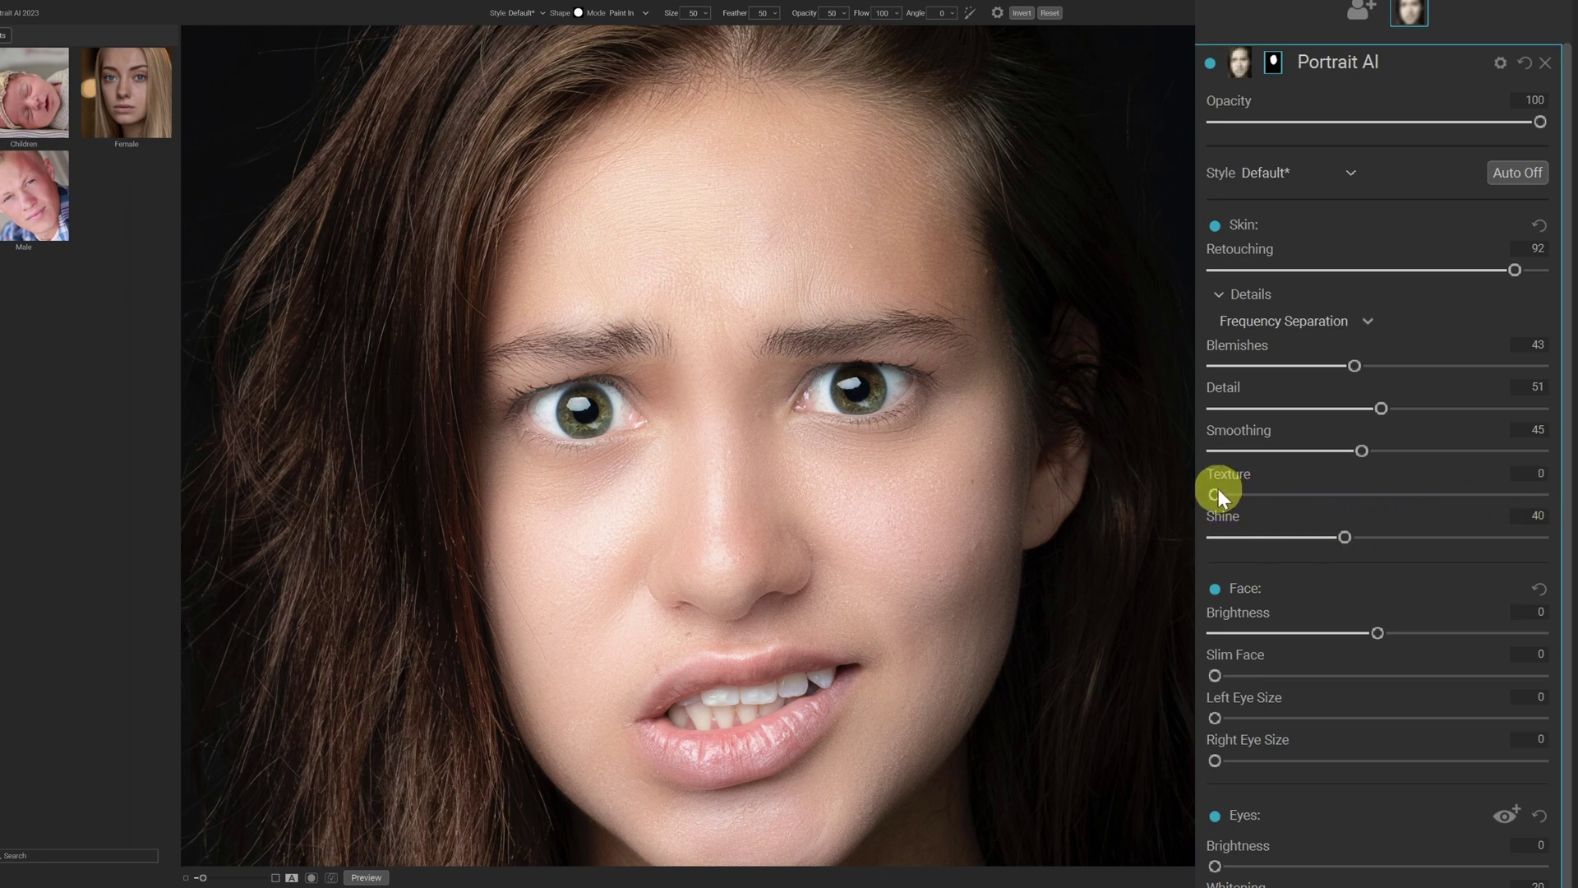
drag(1213, 493, 1340, 505)
Try skin Shine at 100 and 0, and set it to 54
drag(1347, 538, 1428, 535)
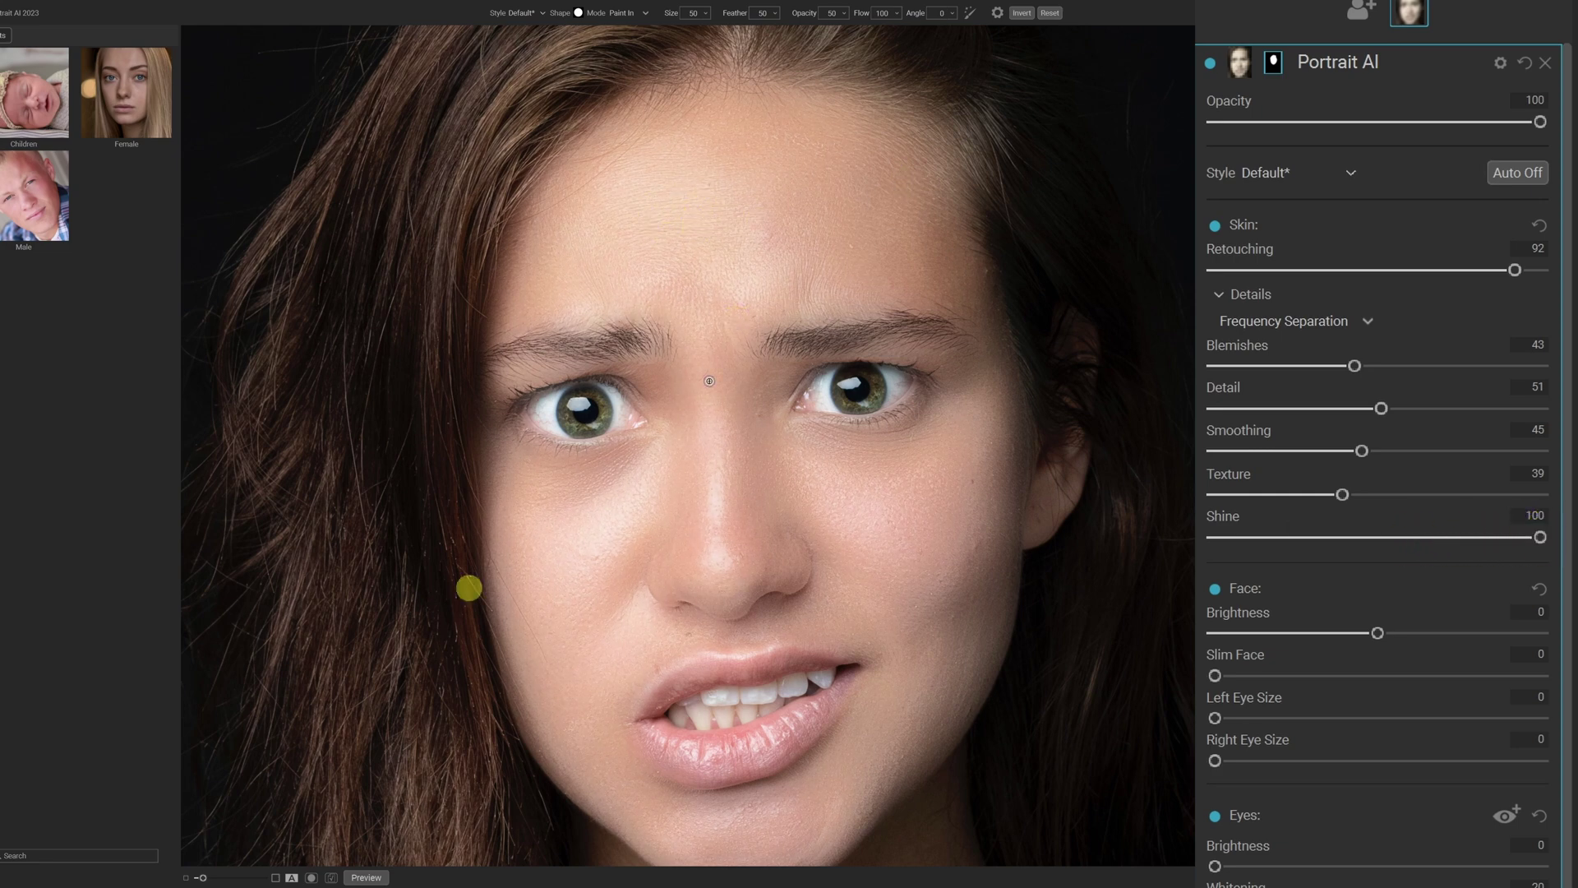
drag(1542, 538, 1208, 547)
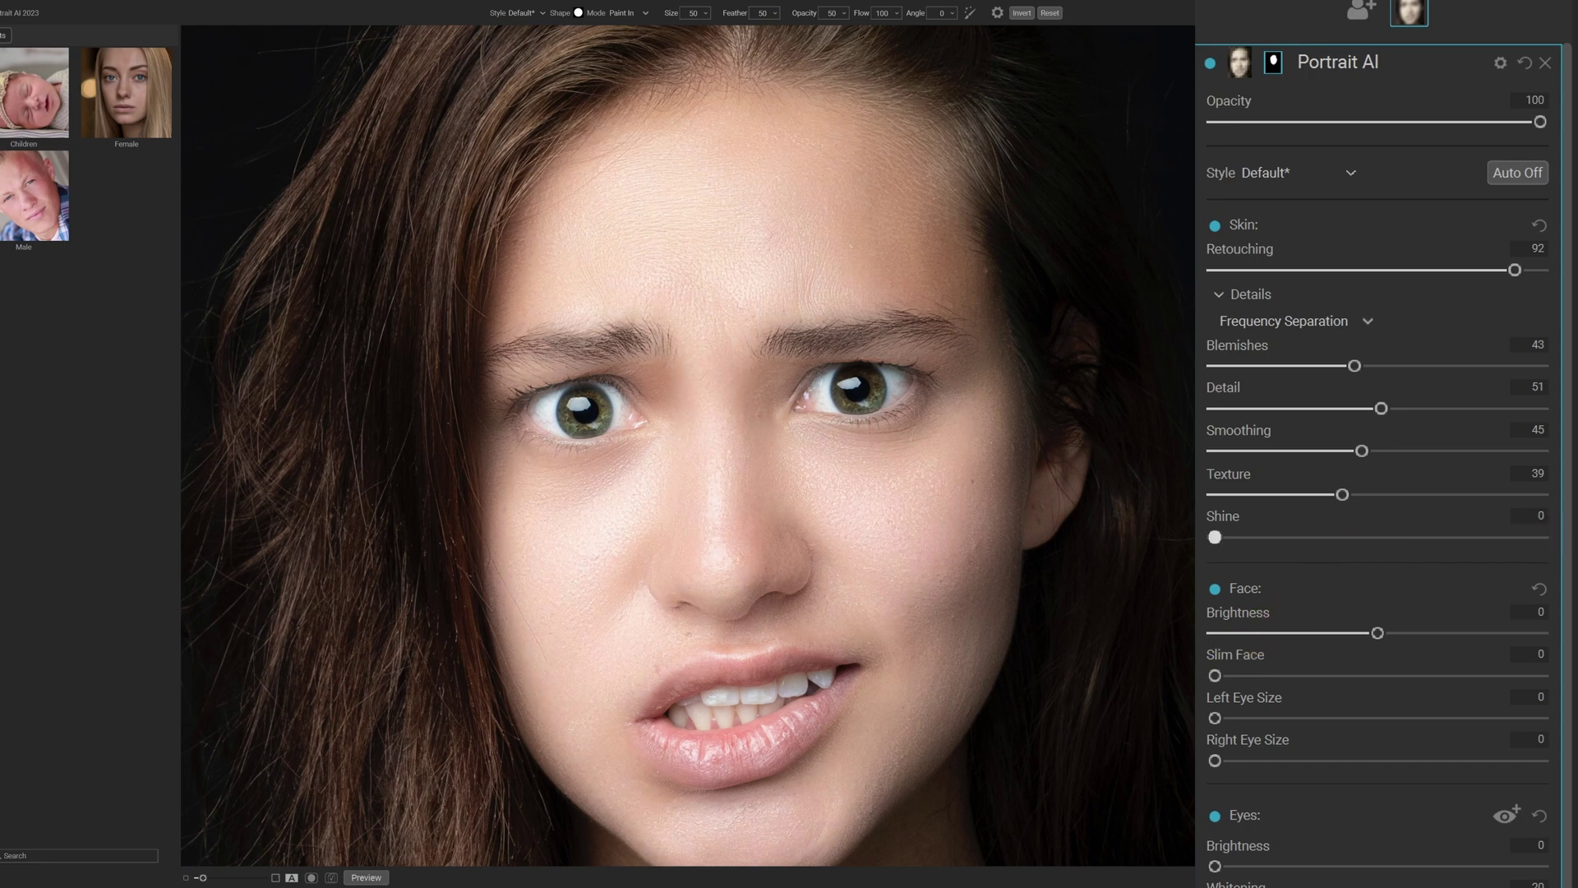
drag(1215, 538, 1399, 551)
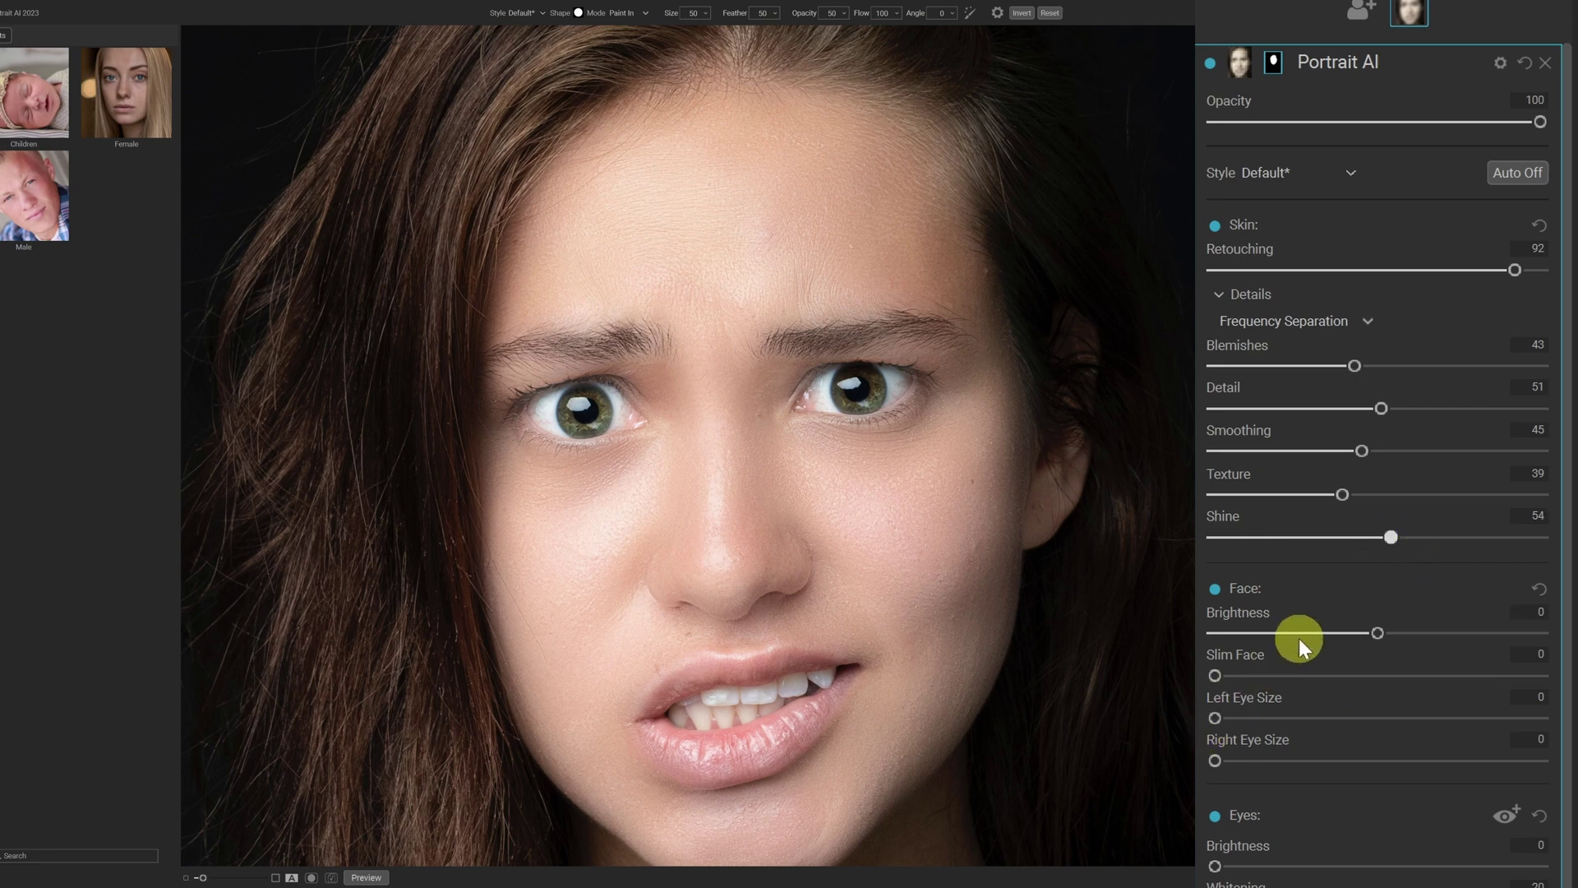
Set Slim Face to 6, and try the left eye enlargement before returning Left Eye Size to 0
mouse_move(1379, 629)
mouse_down()
mouse_move(1284, 634)
mouse_move(1418, 629)
mouse_move(1377, 633)
mouse_up()
mouse_move(1219, 677)
mouse_down()
mouse_move(1554, 689)
mouse_move(1202, 688)
mouse_move(1361, 684)
mouse_move(1235, 671)
mouse_up()
click(1215, 760)
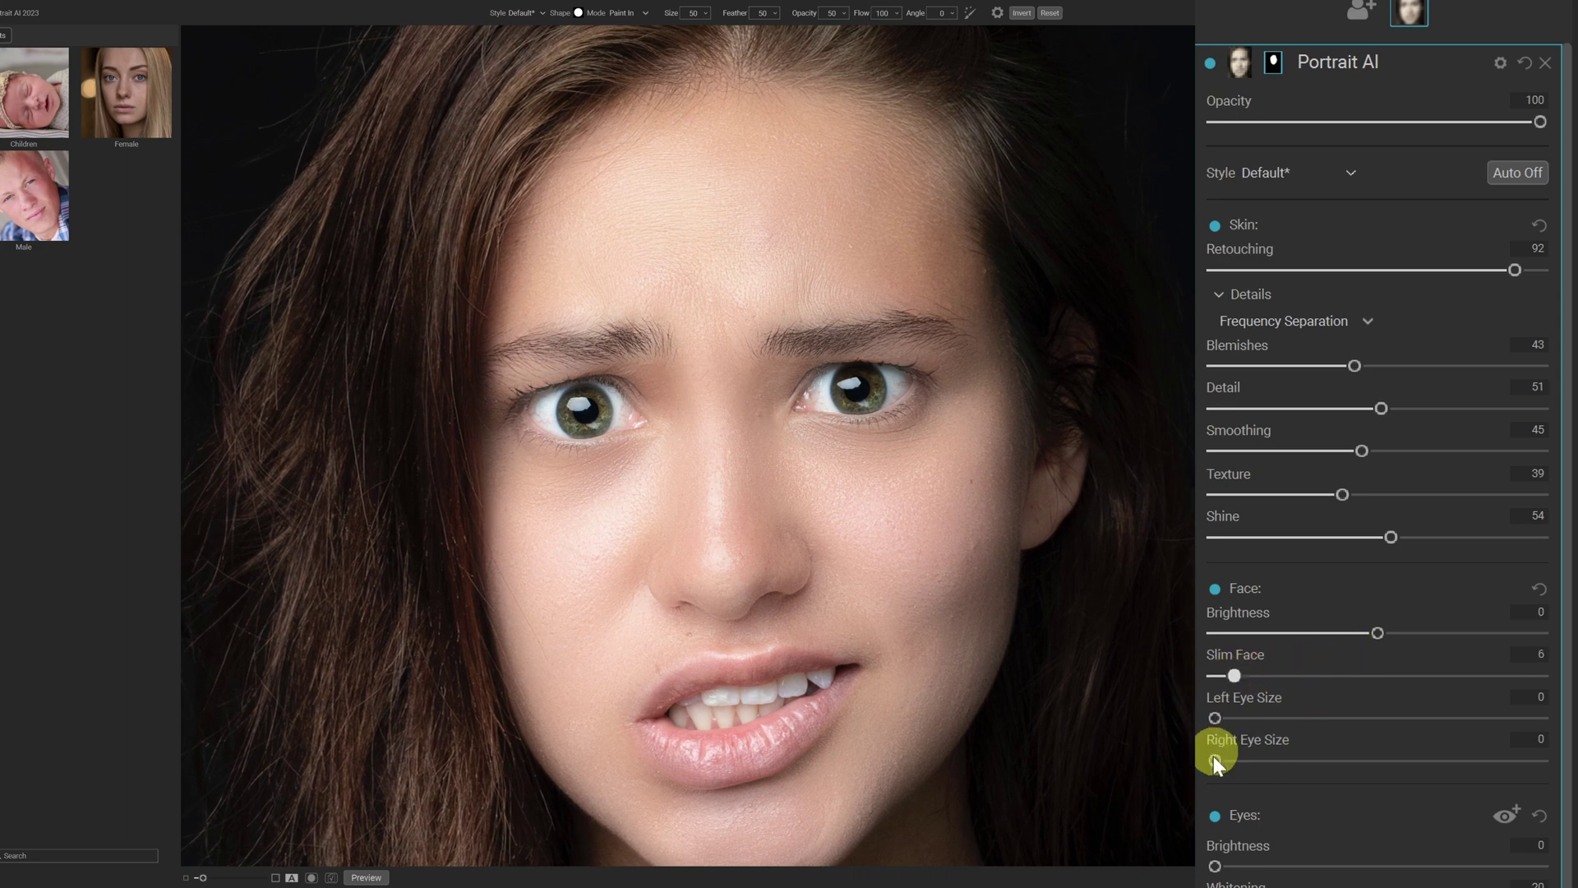
click(1319, 845)
drag(1260, 712, 1505, 337)
mouse_move(1229, 355)
mouse_down()
mouse_move(1315, 327)
mouse_move(1215, 338)
mouse_up()
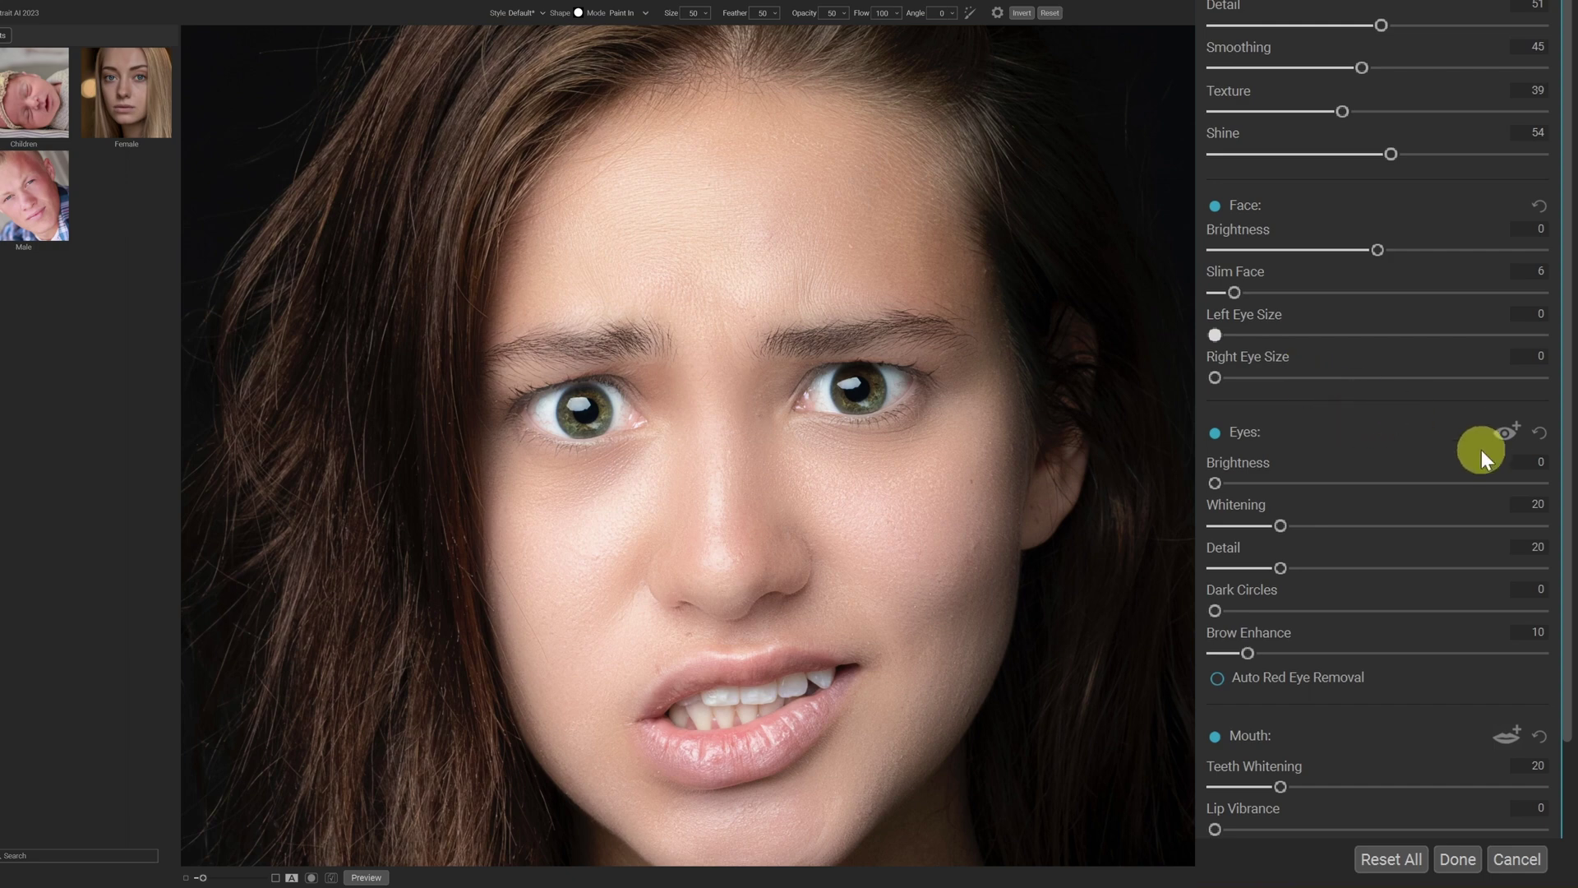
Adjust the eyes to Brightness 13, Whitening 26 and Detail 16
drag(1216, 486, 1392, 467)
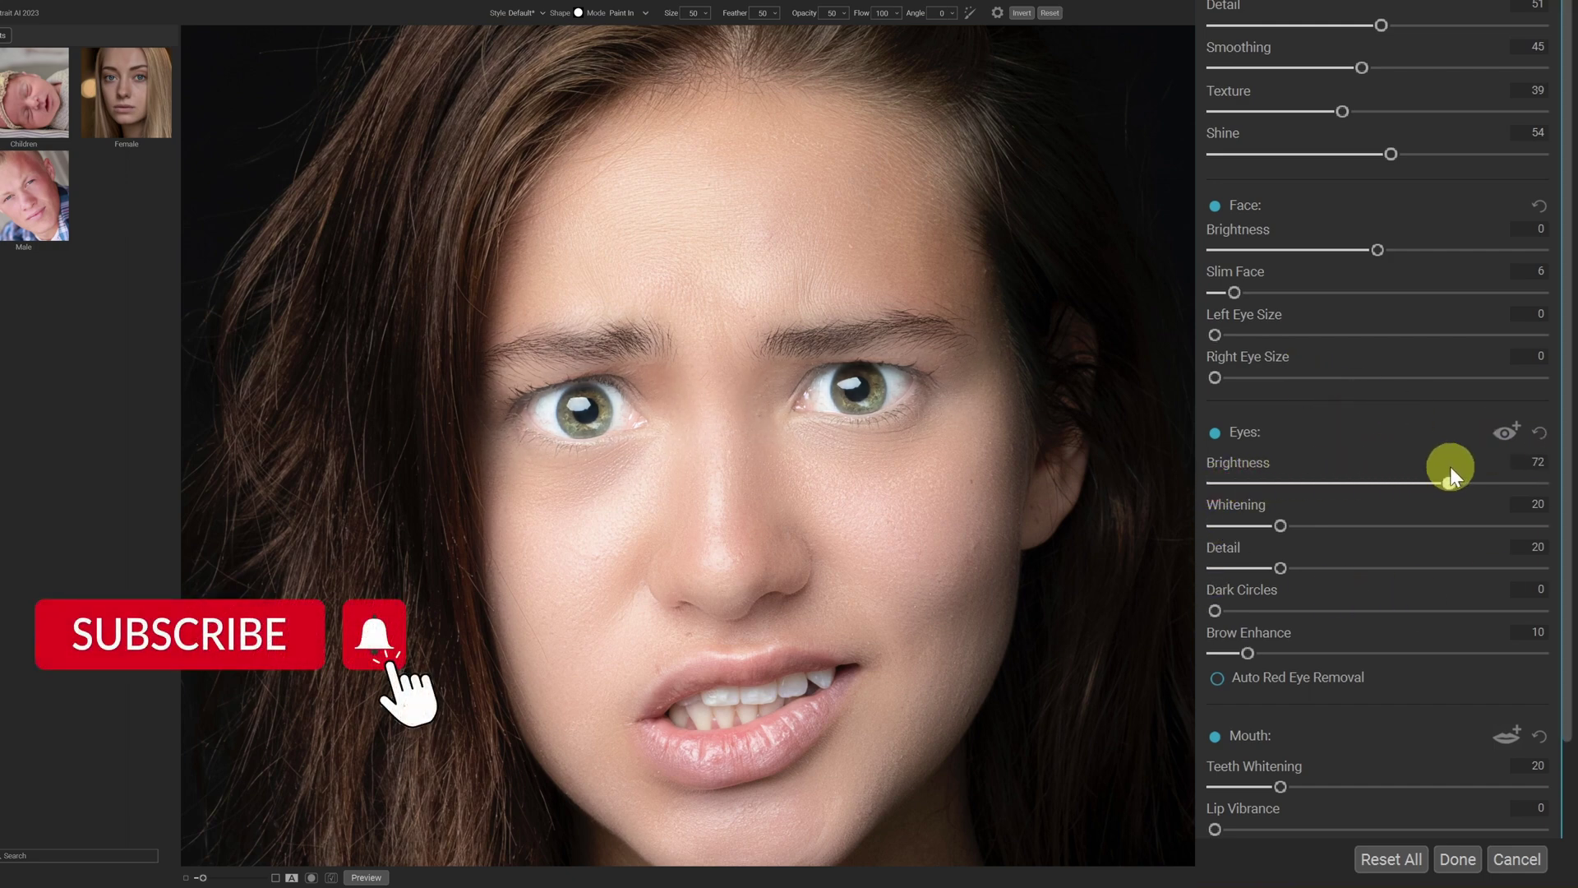
click(1259, 471)
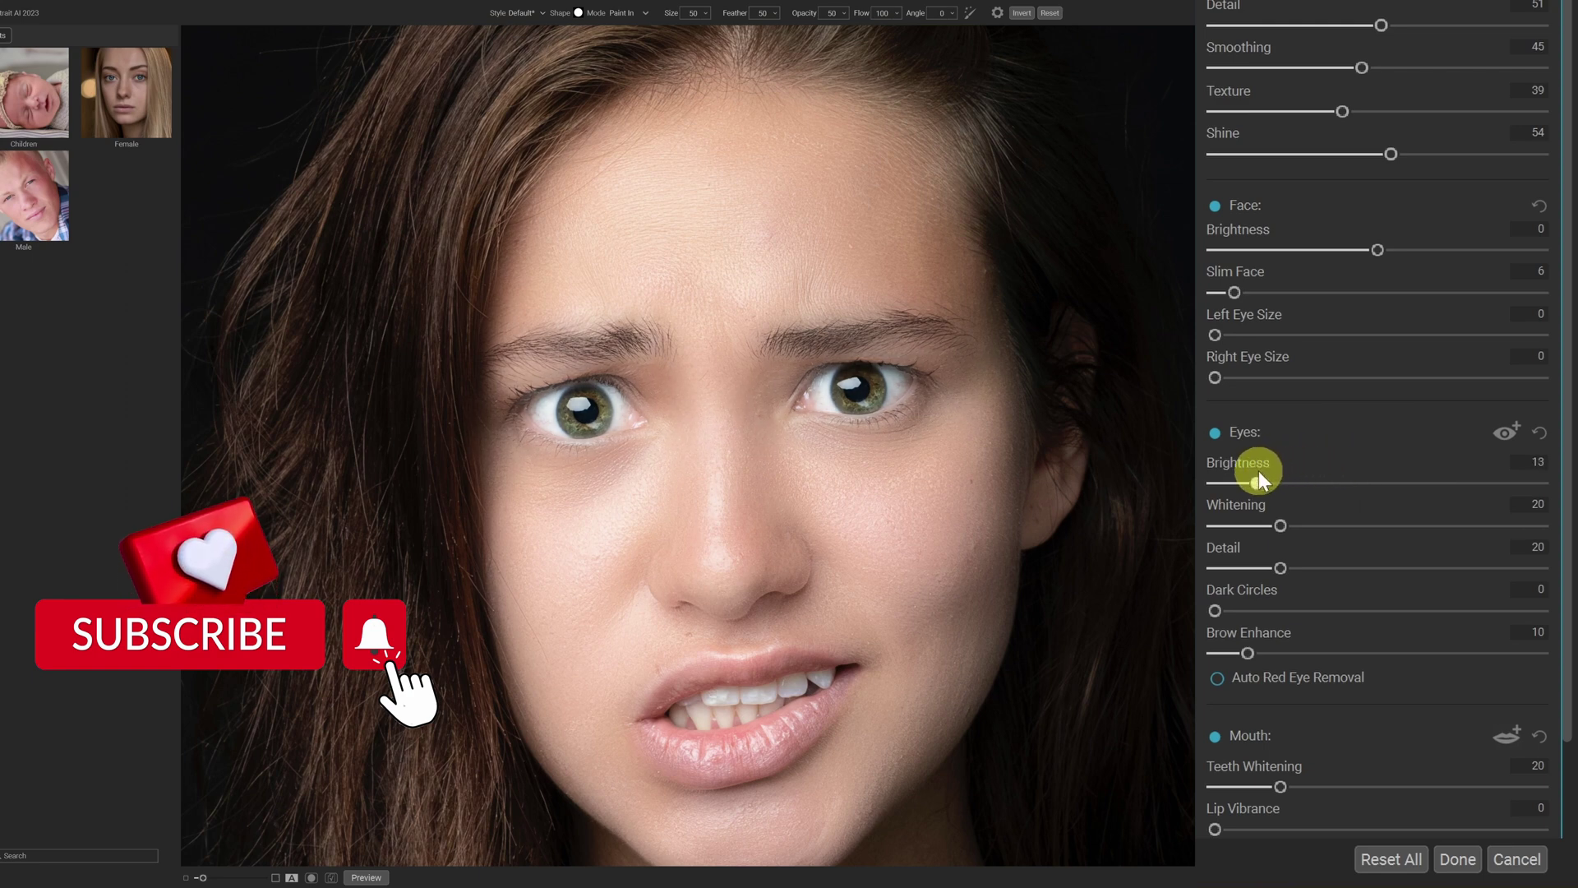
drag(1279, 518, 1278, 566)
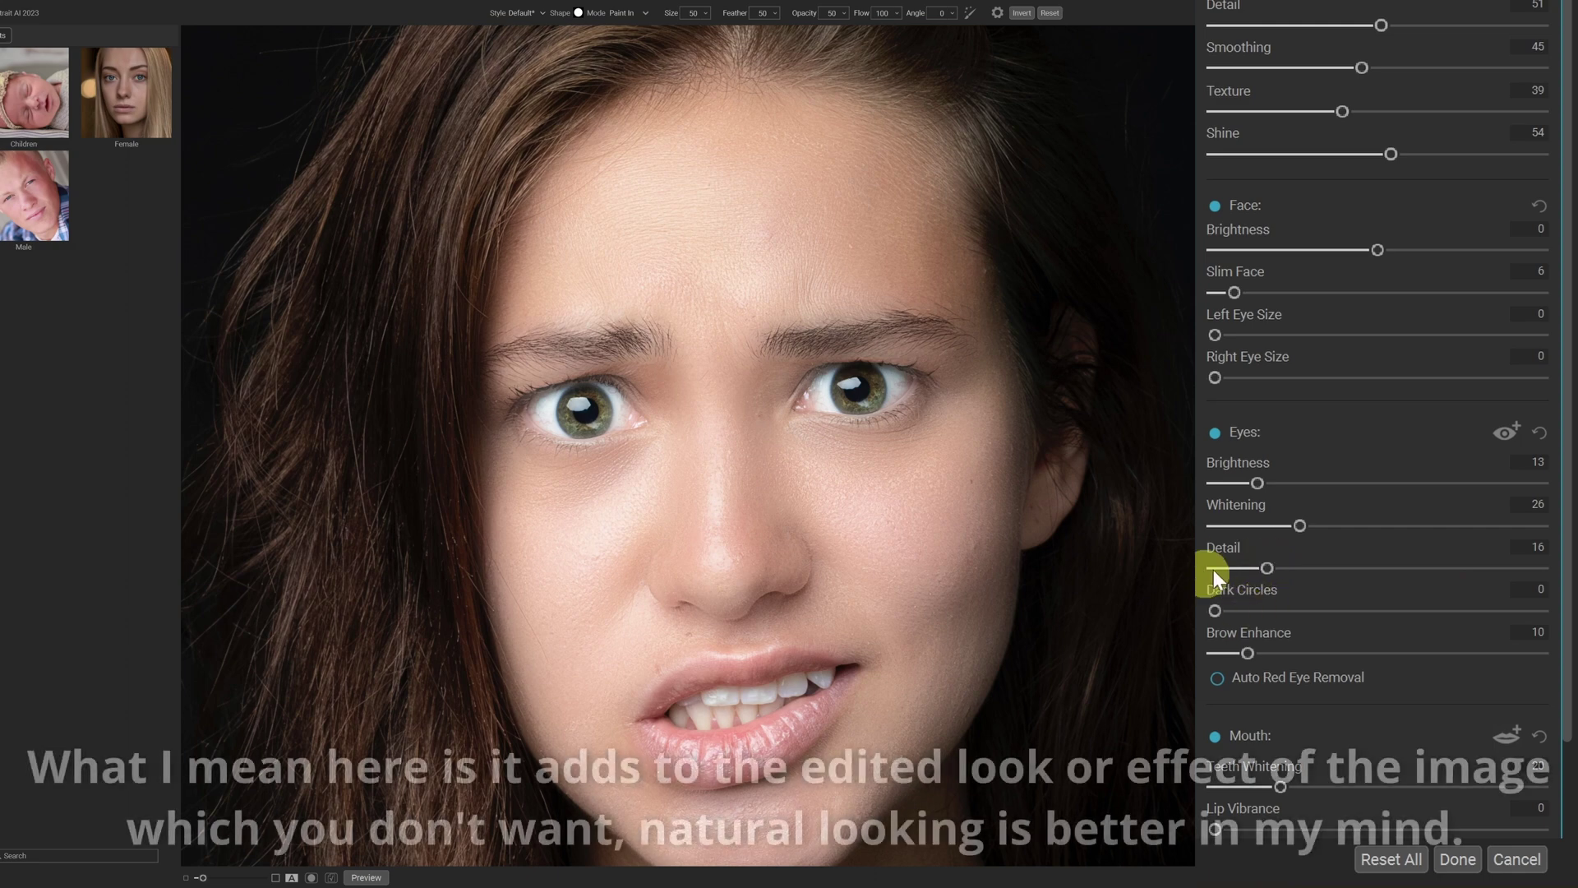
Compare the under-eye Dark Circles correction at 100 and 0, and reduce it to about 8
drag(1212, 610, 1572, 590)
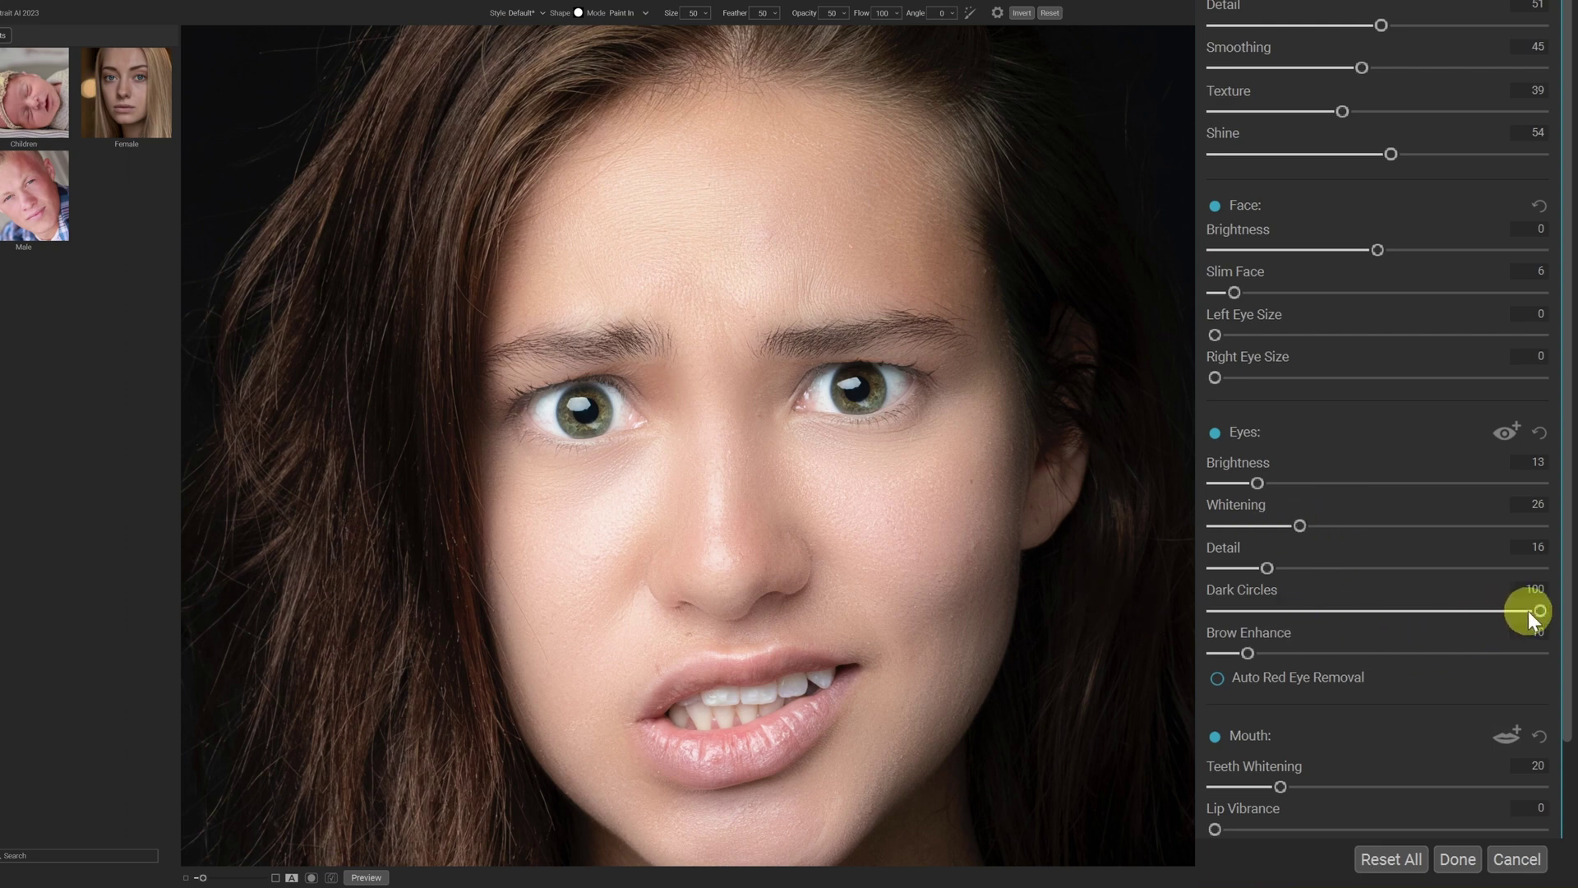
drag(1360, 601, 1215, 611)
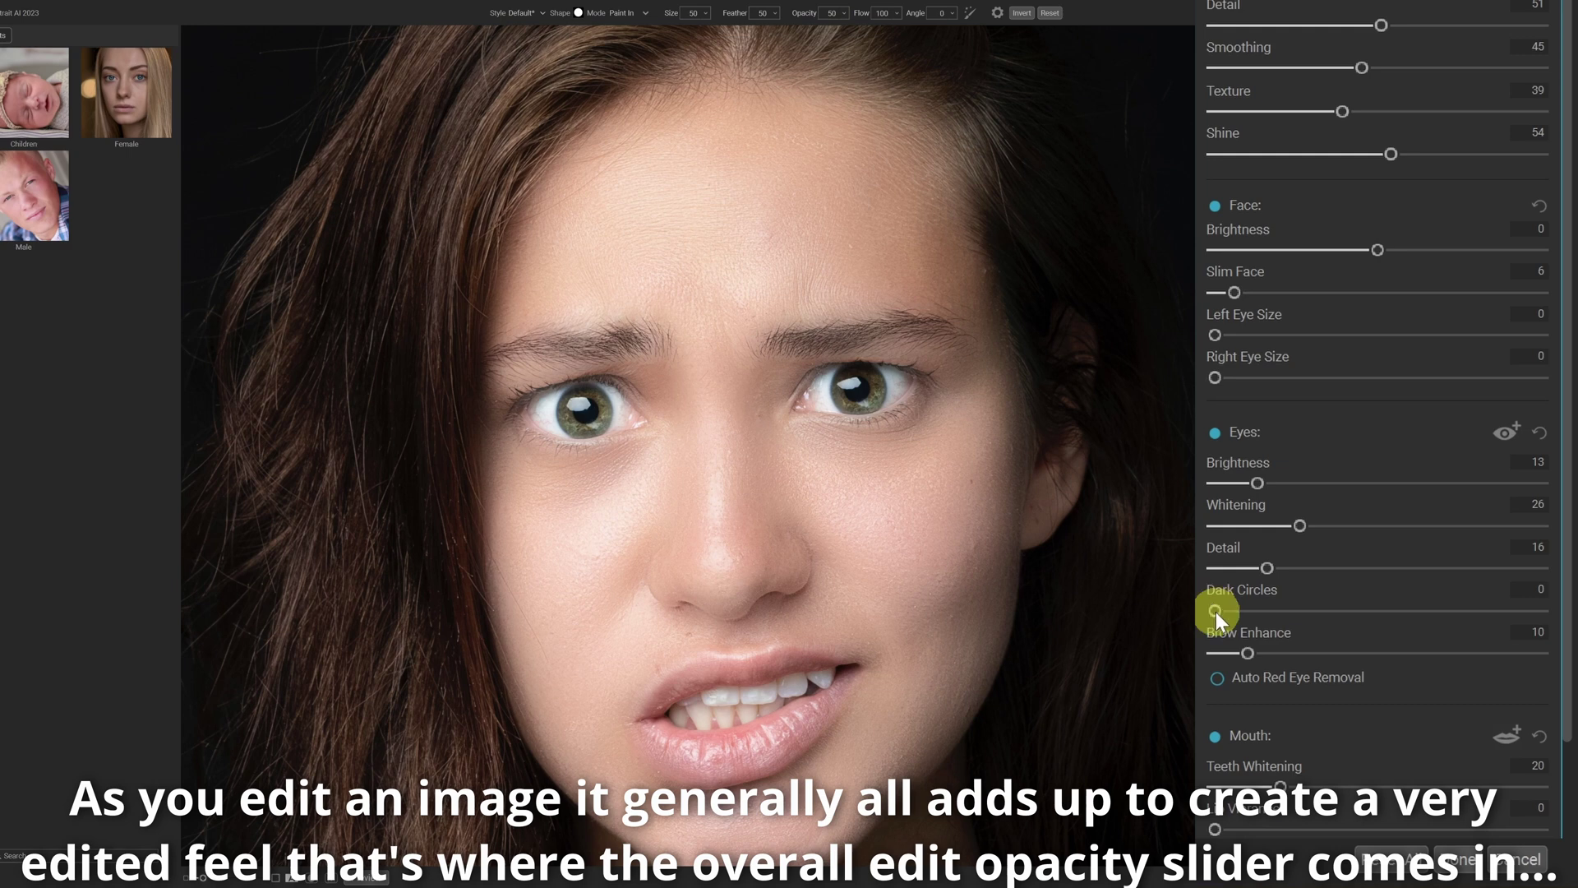
drag(1216, 611, 1541, 610)
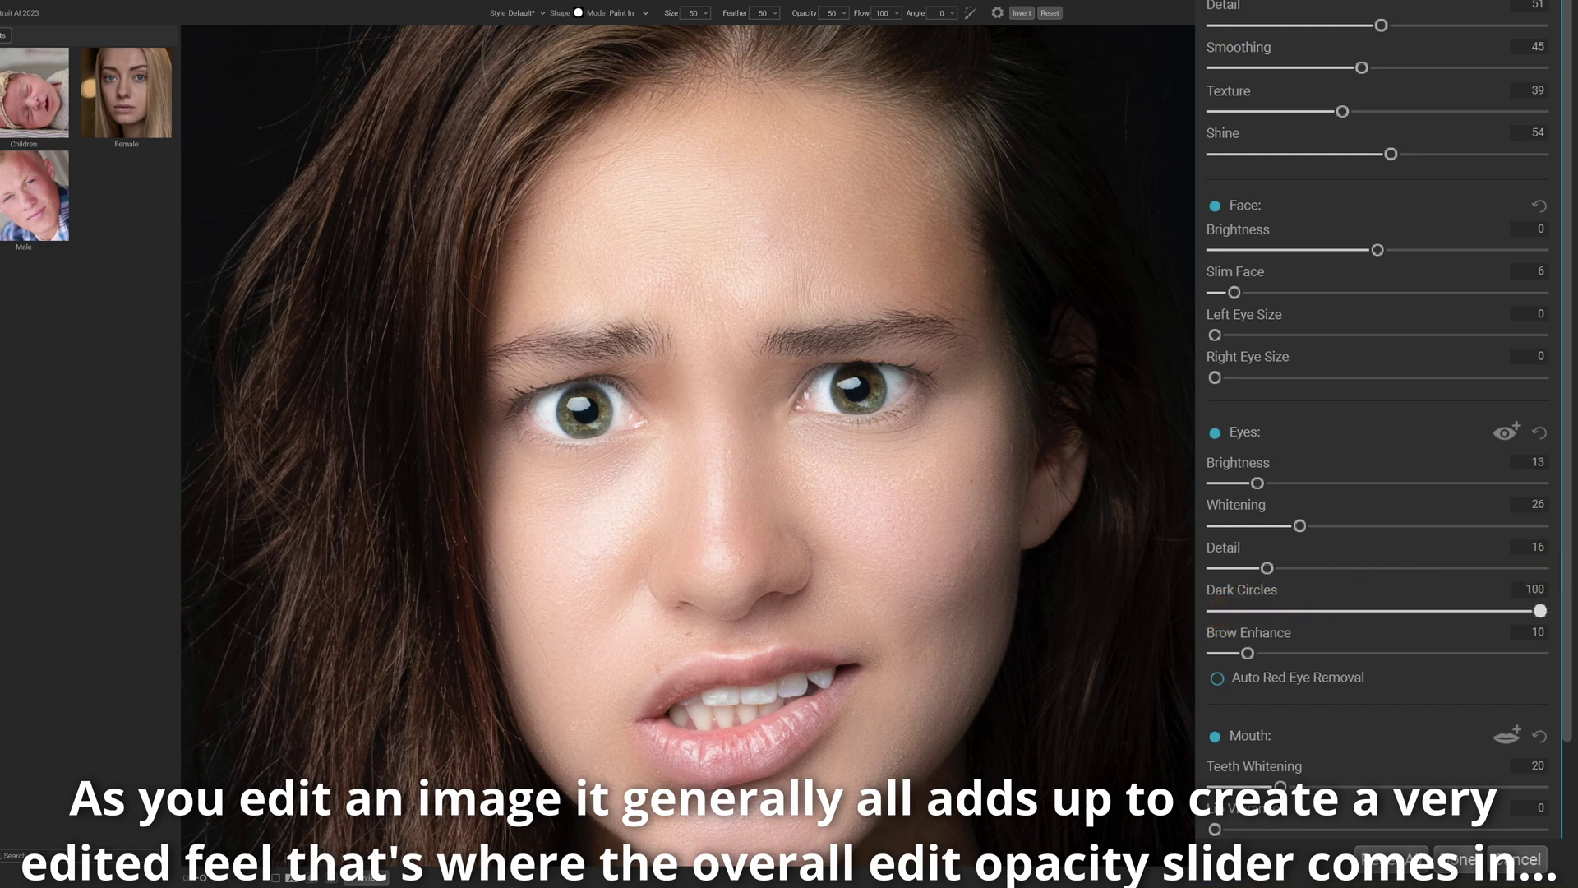
drag(1452, 577, 1305, 579)
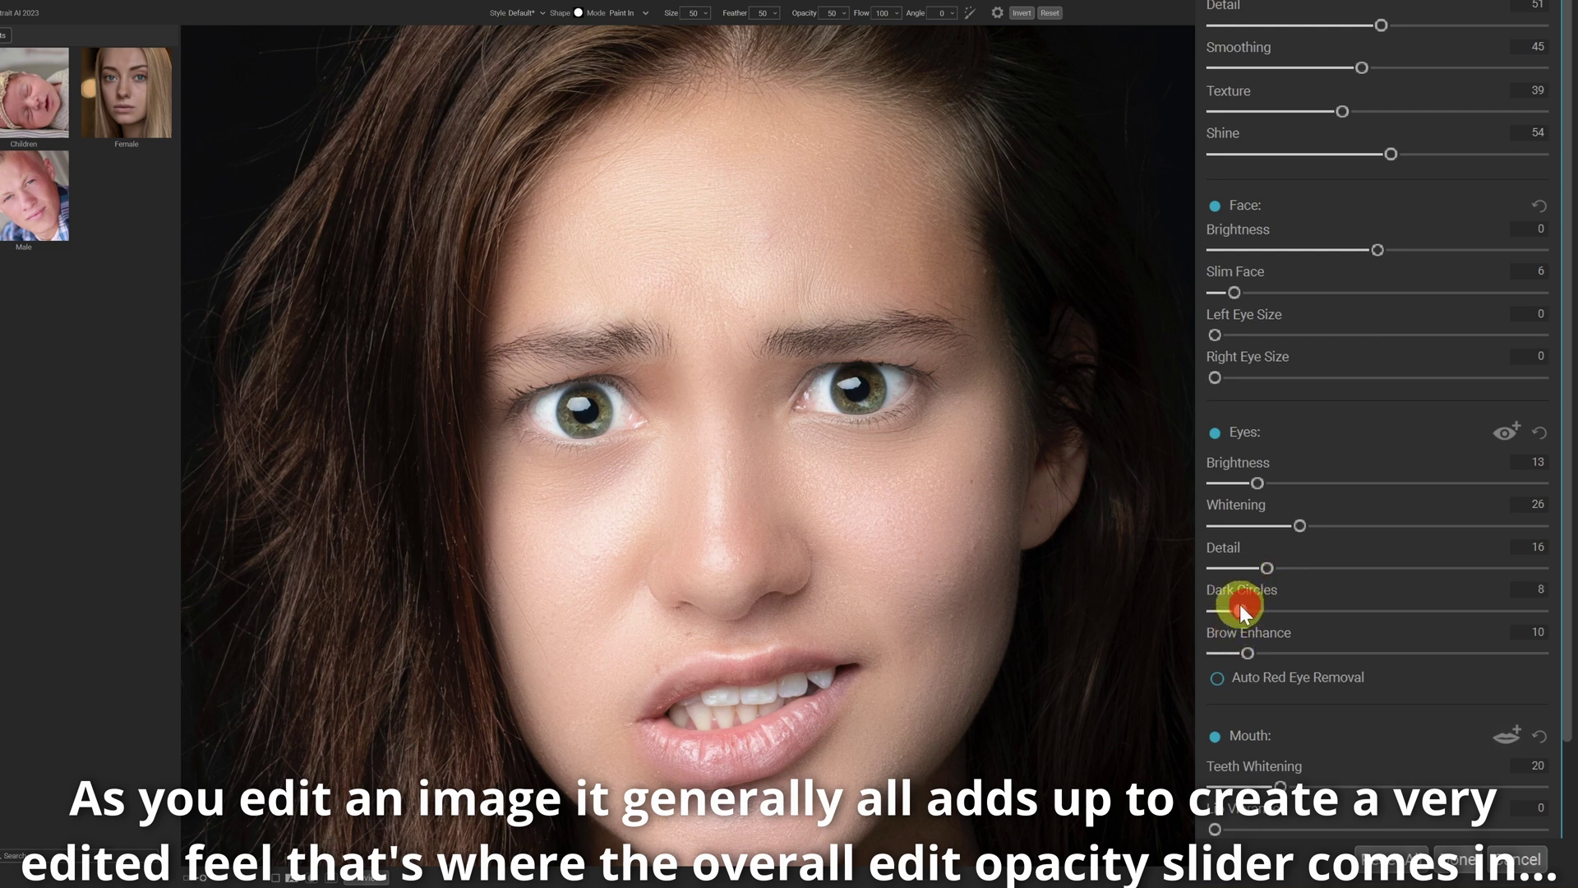
Set the eyes' Brow Enhance to 18 and the mouth's Teeth Whitening to 18
drag(1246, 651, 1356, 638)
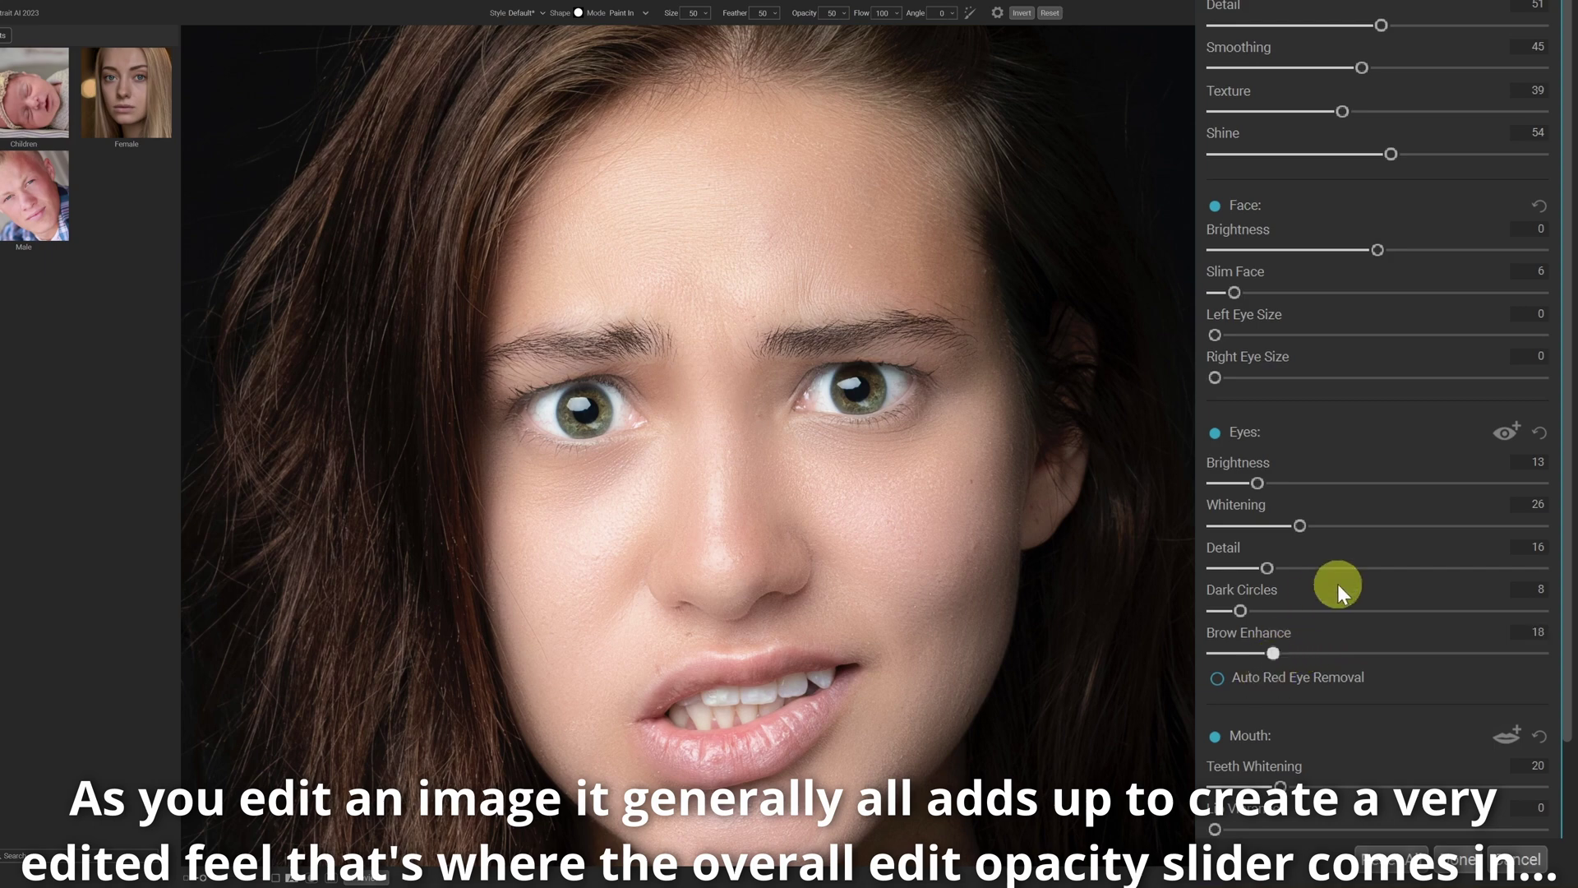
scroll(1398, 525, down, 2)
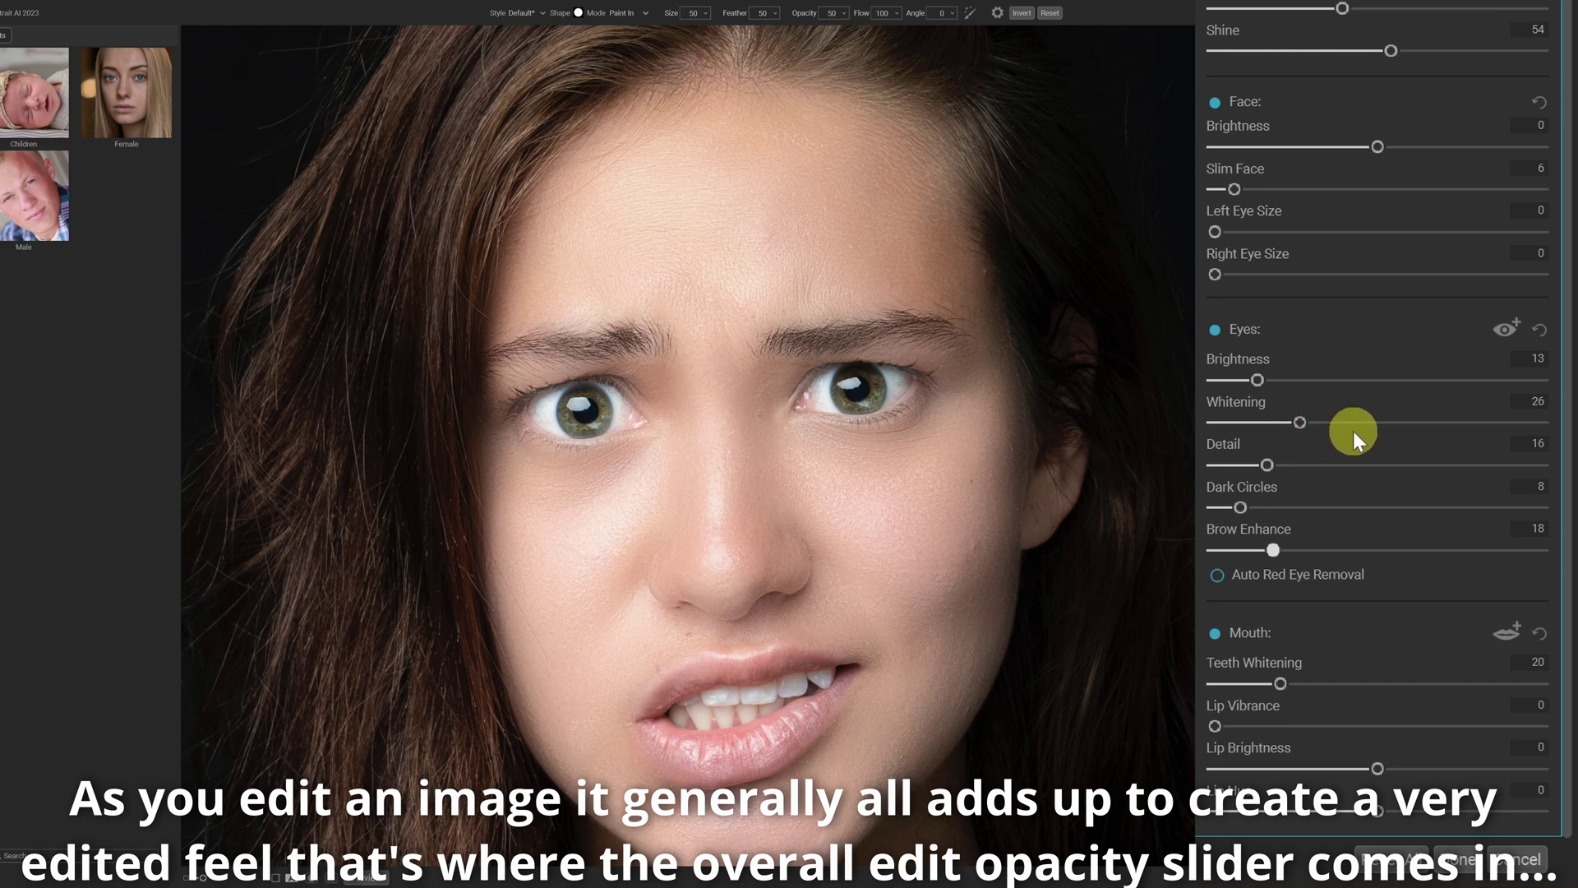
click(1280, 683)
mouse_move(1280, 682)
mouse_down()
mouse_move(1548, 670)
mouse_move(1310, 662)
mouse_move(1198, 687)
mouse_move(1278, 677)
mouse_up()
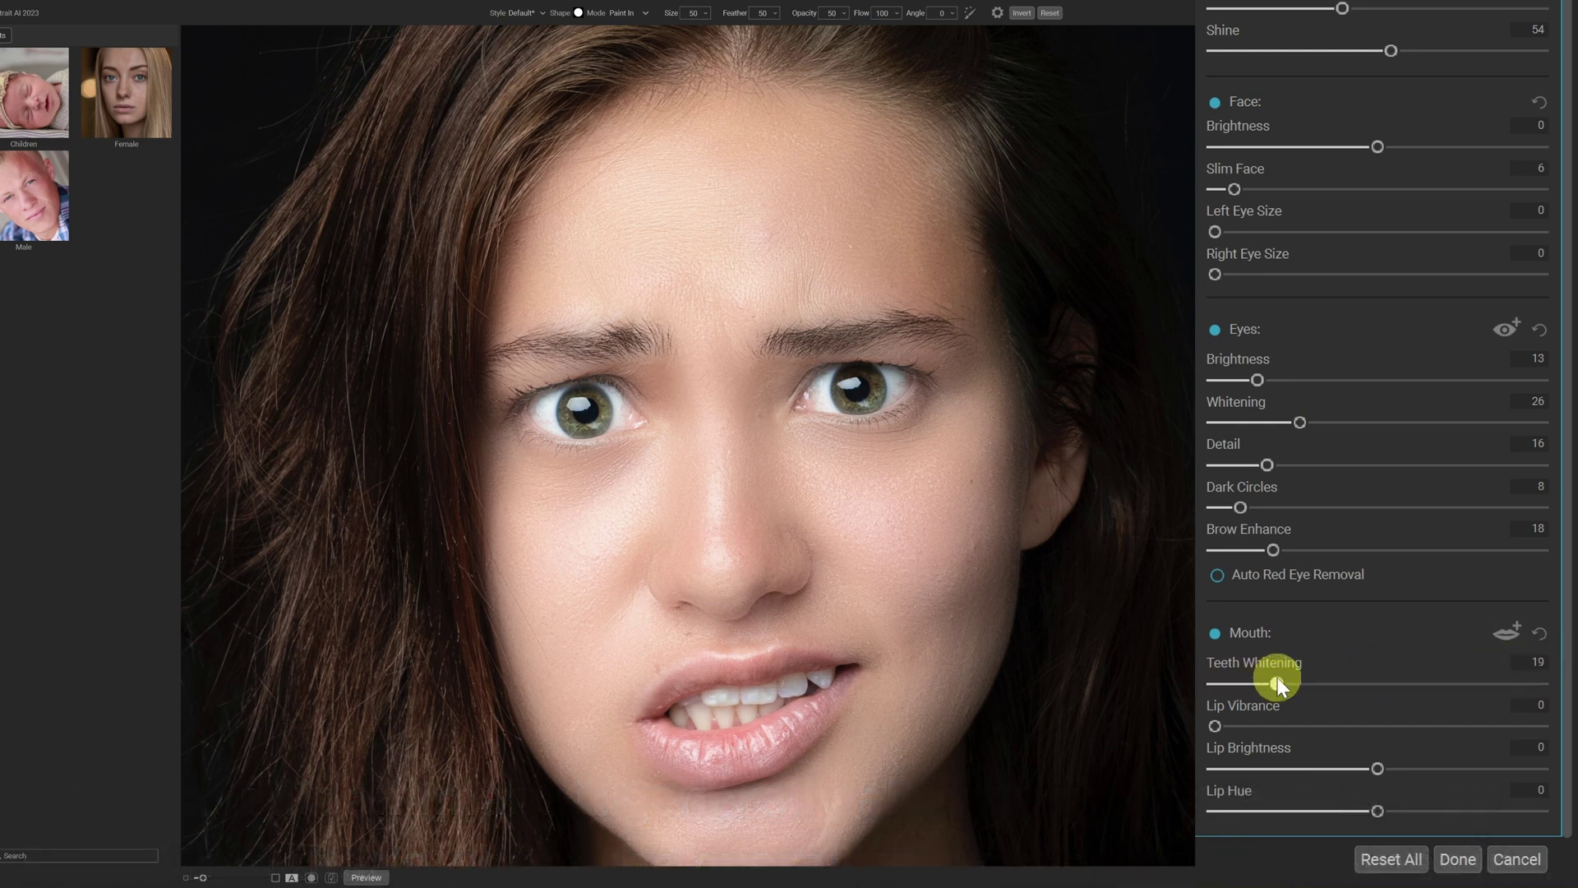
Try Lip Vibrance at 87 before setting it to 13, and lower Lip Brightness to about -28
drag(1217, 725, 1486, 704)
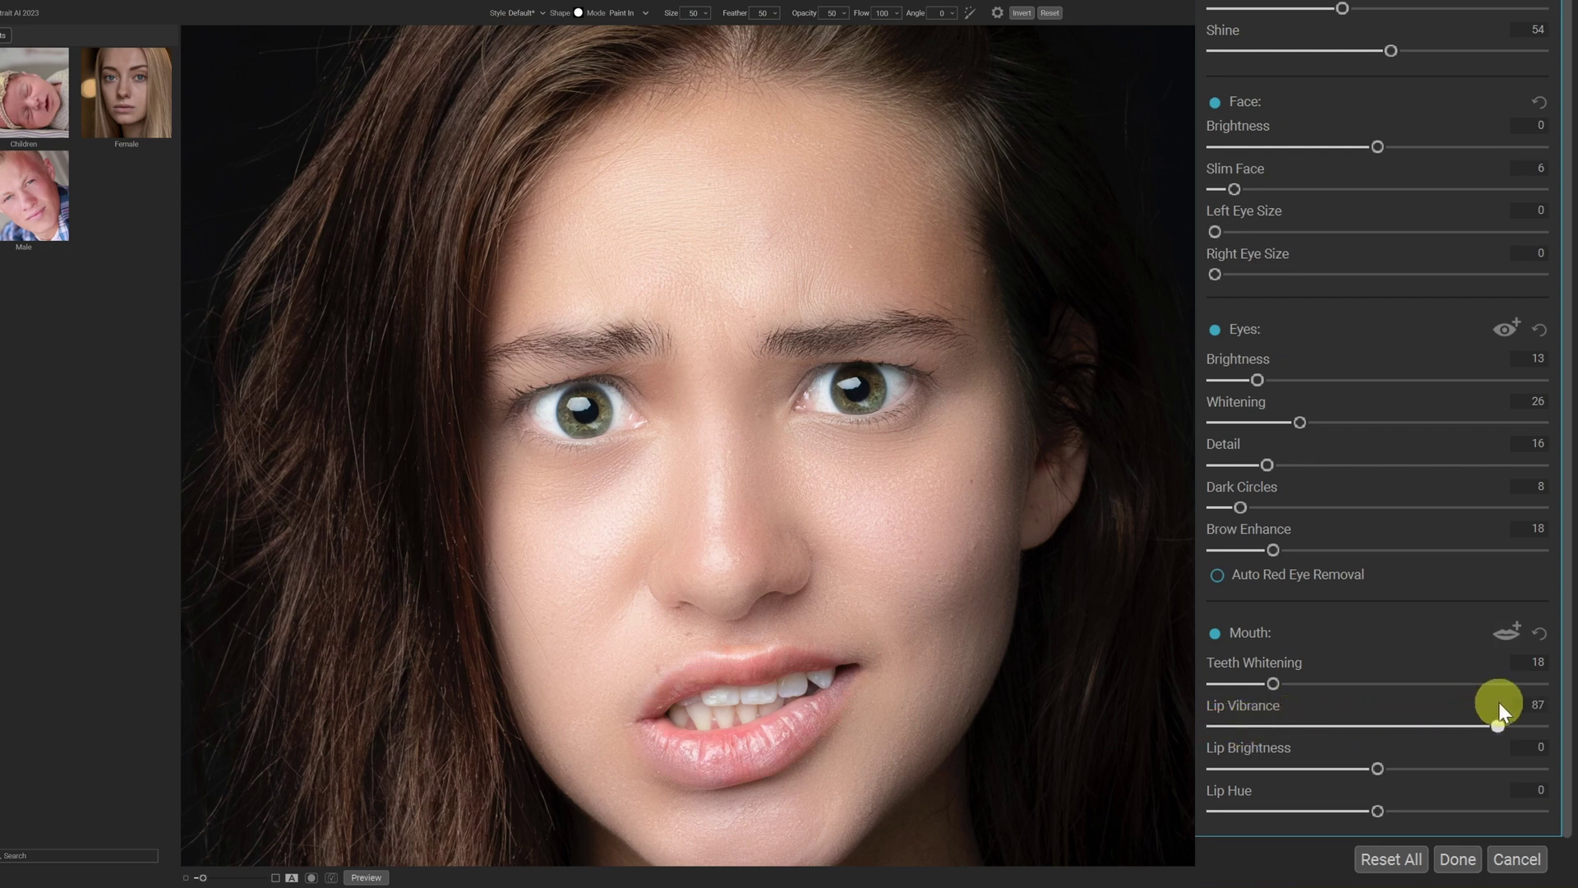
drag(1368, 723, 1265, 723)
drag(1374, 765, 1335, 756)
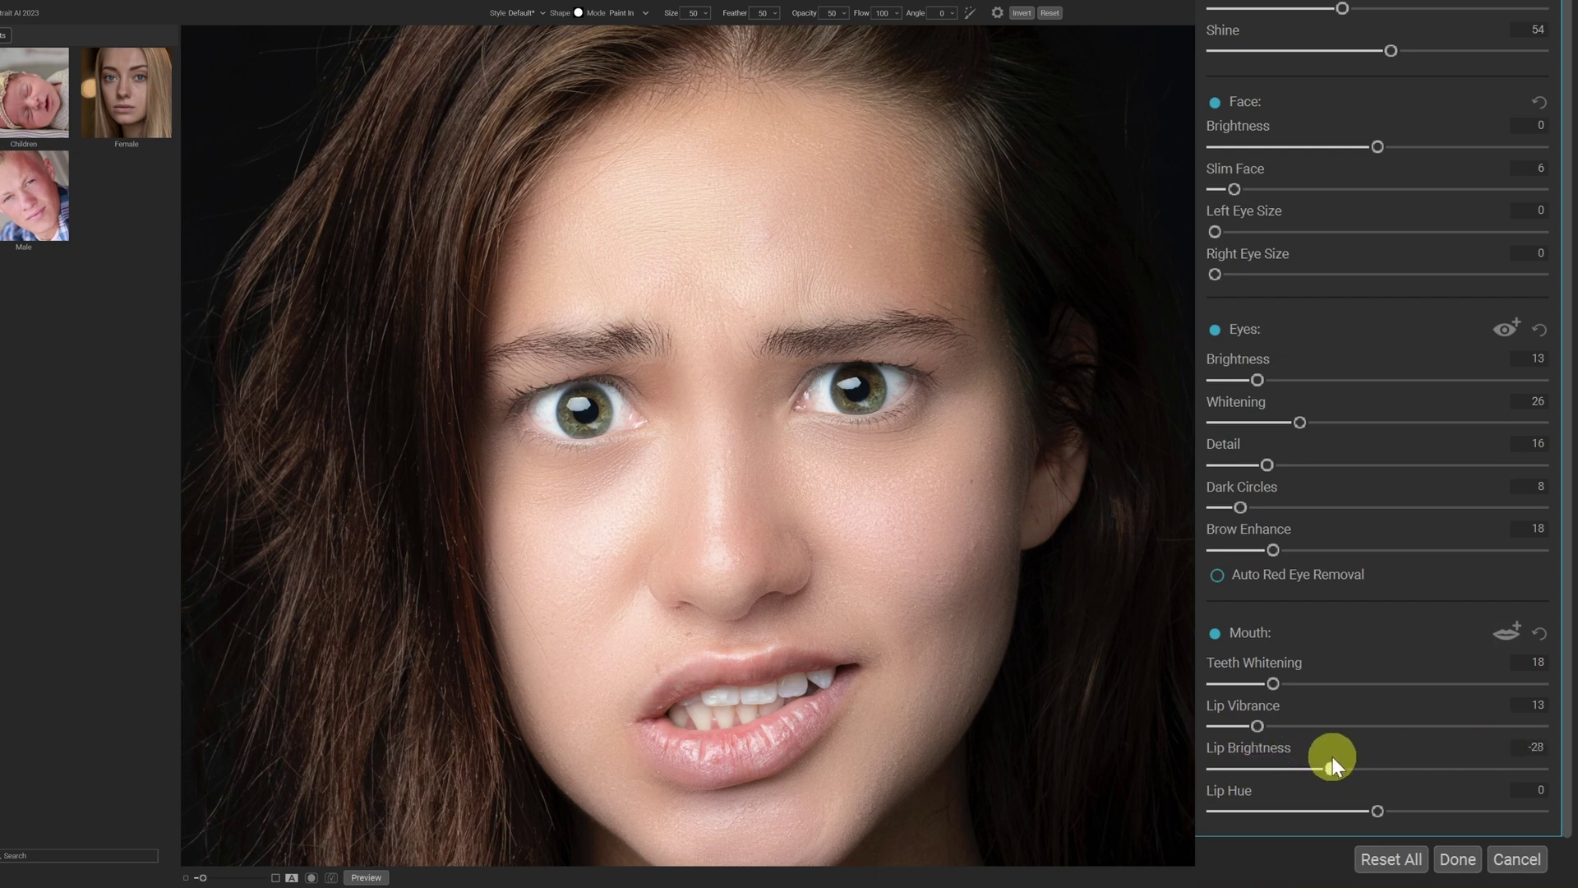
mouse_move(1376, 809)
mouse_down()
mouse_move(1289, 815)
mouse_move(1466, 807)
mouse_move(1376, 819)
mouse_up()
Compare the portrait before and after by switching the whole Portrait AI effect off and on several times
scroll(1443, 663, up, 3)
scroll(1436, 766, up, 7)
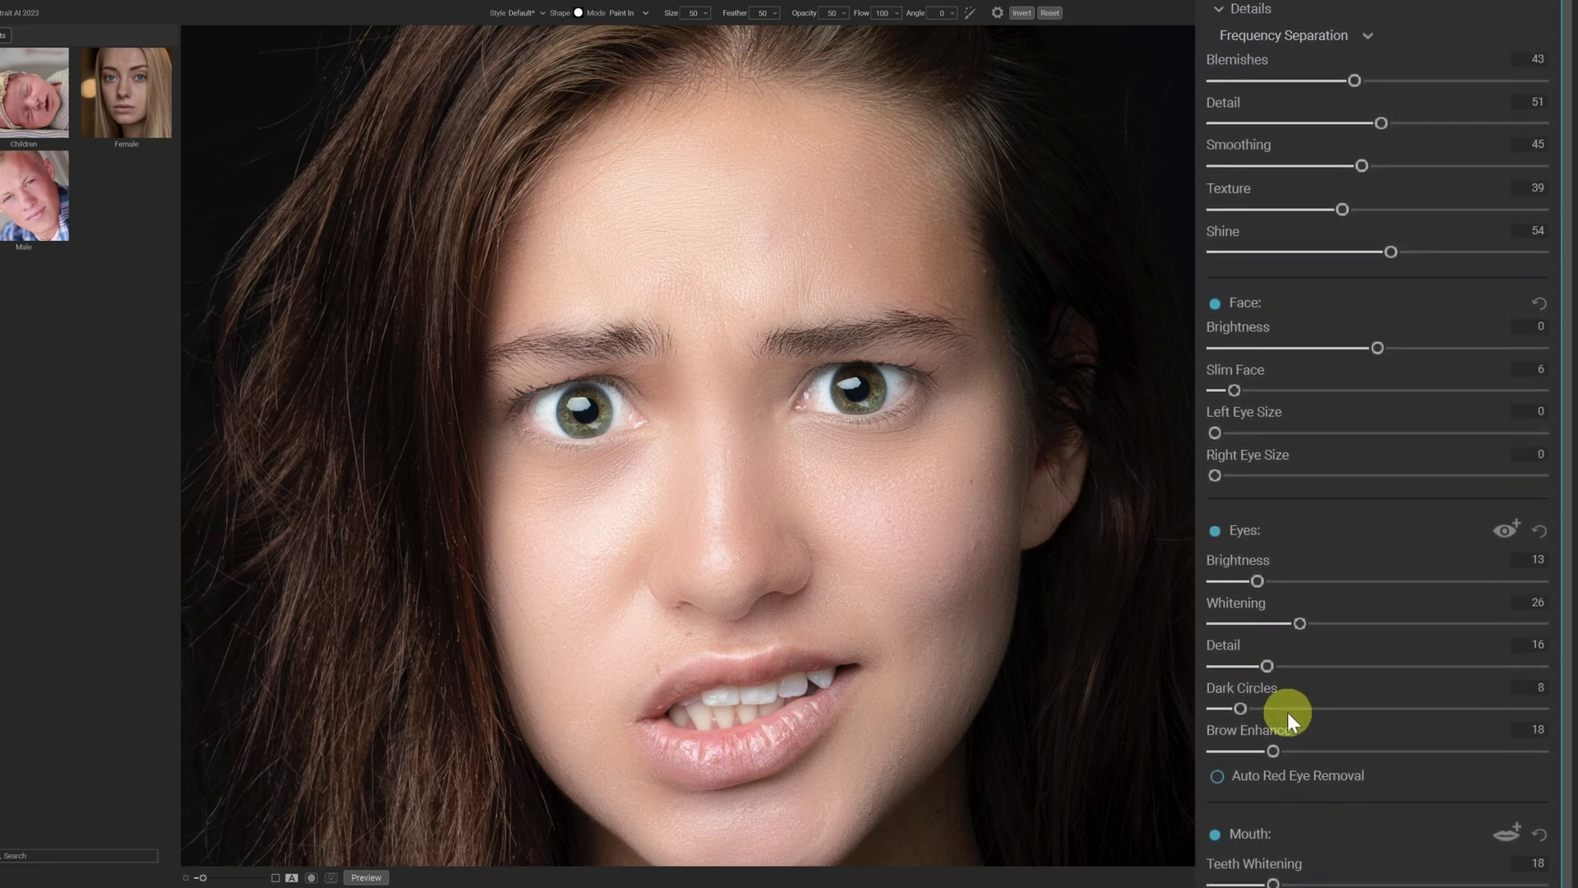
scroll(1412, 238, up, 10)
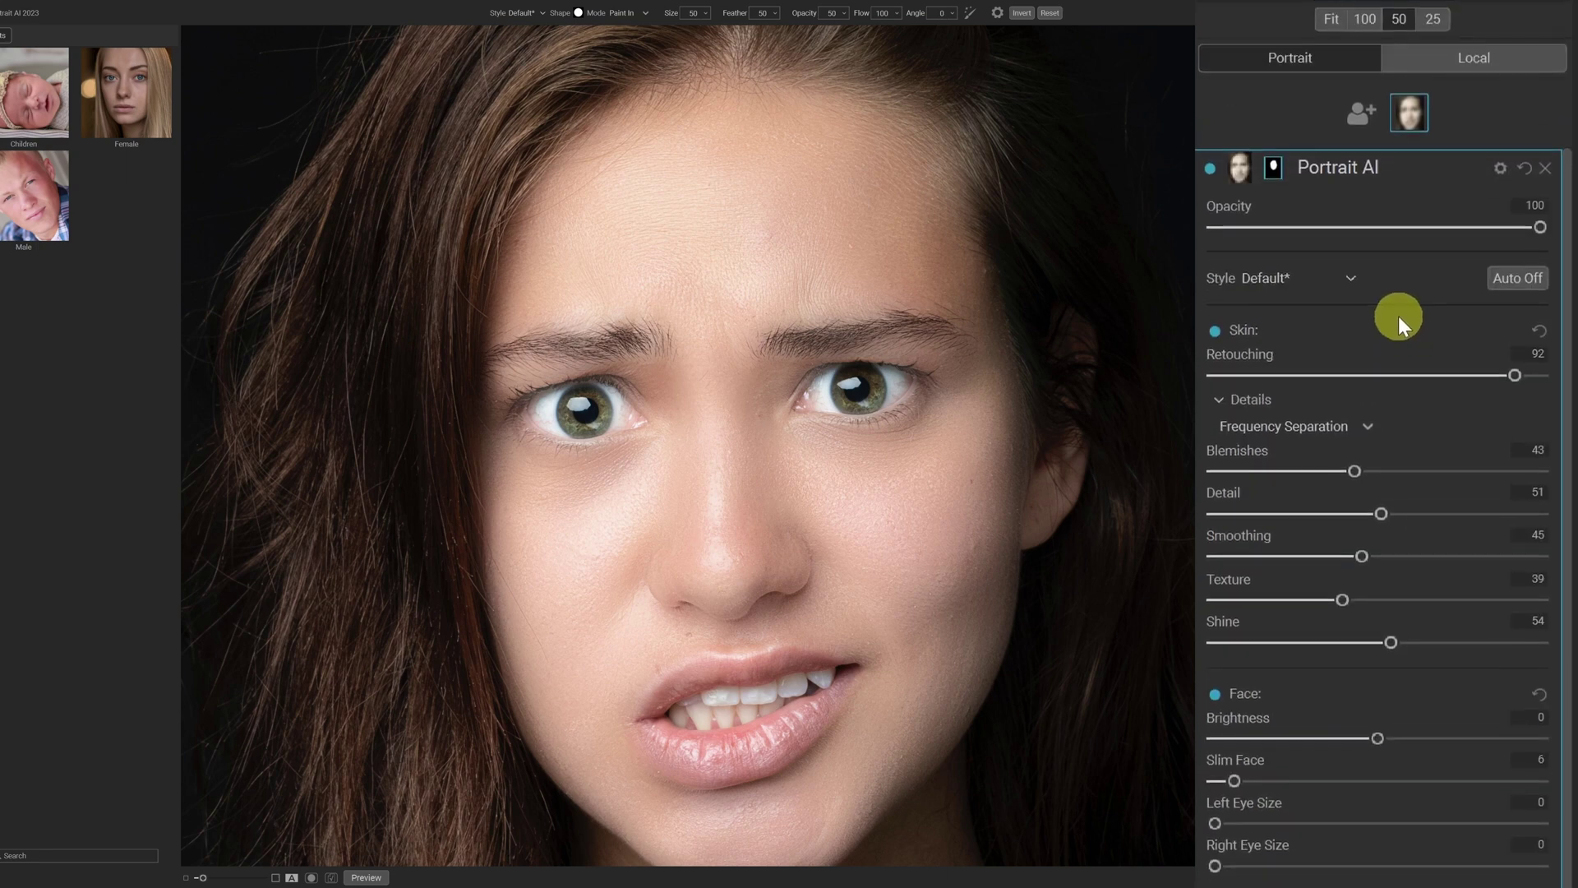
scroll(1215, 382, up, 1)
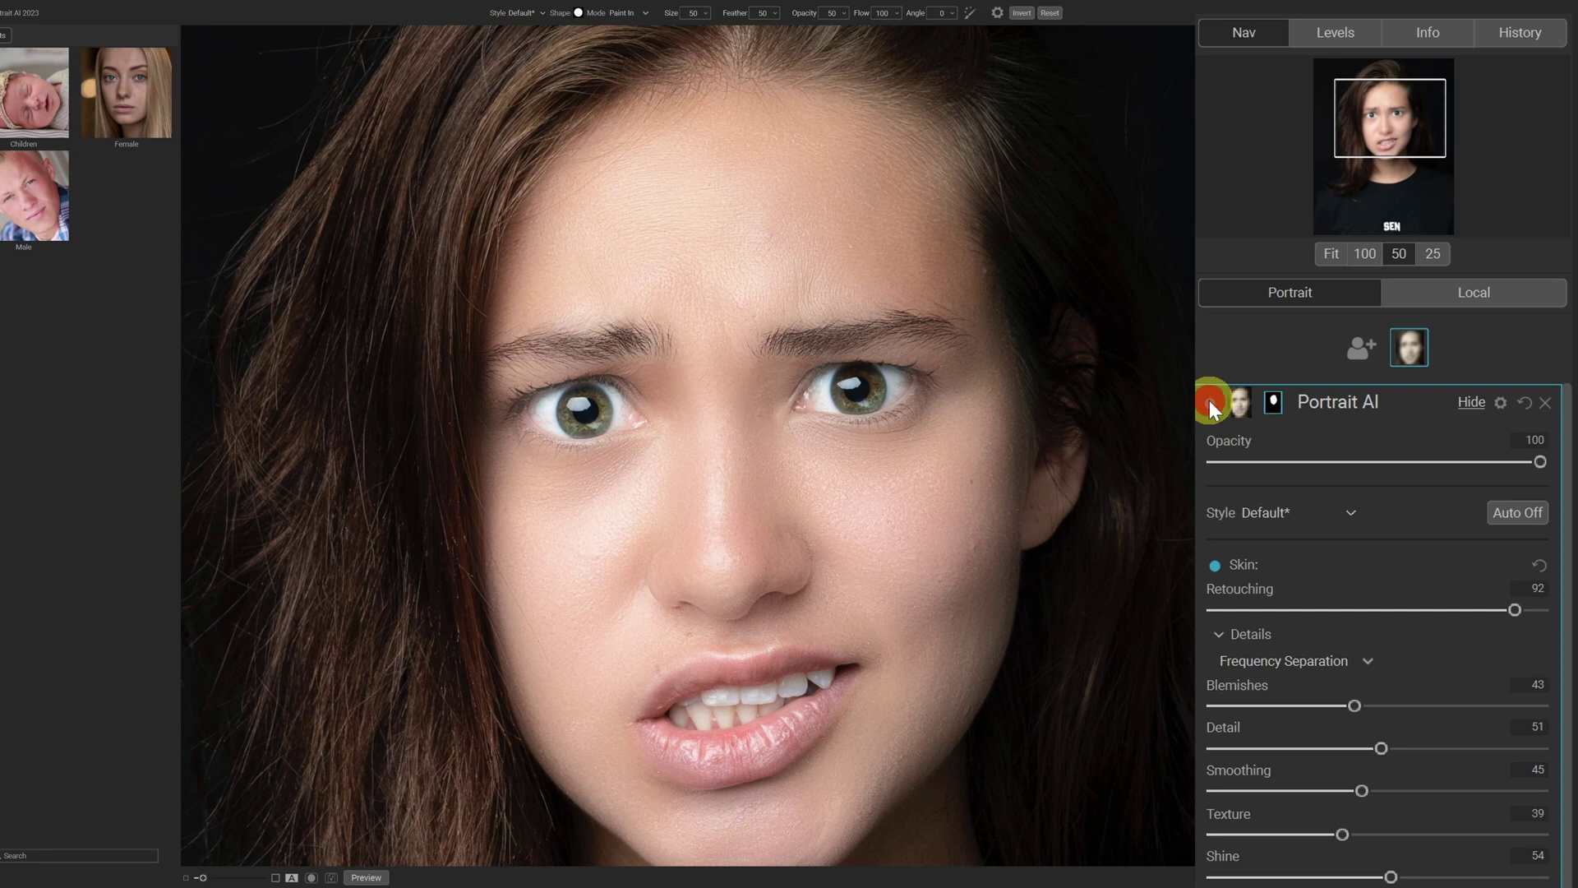
click(1210, 401)
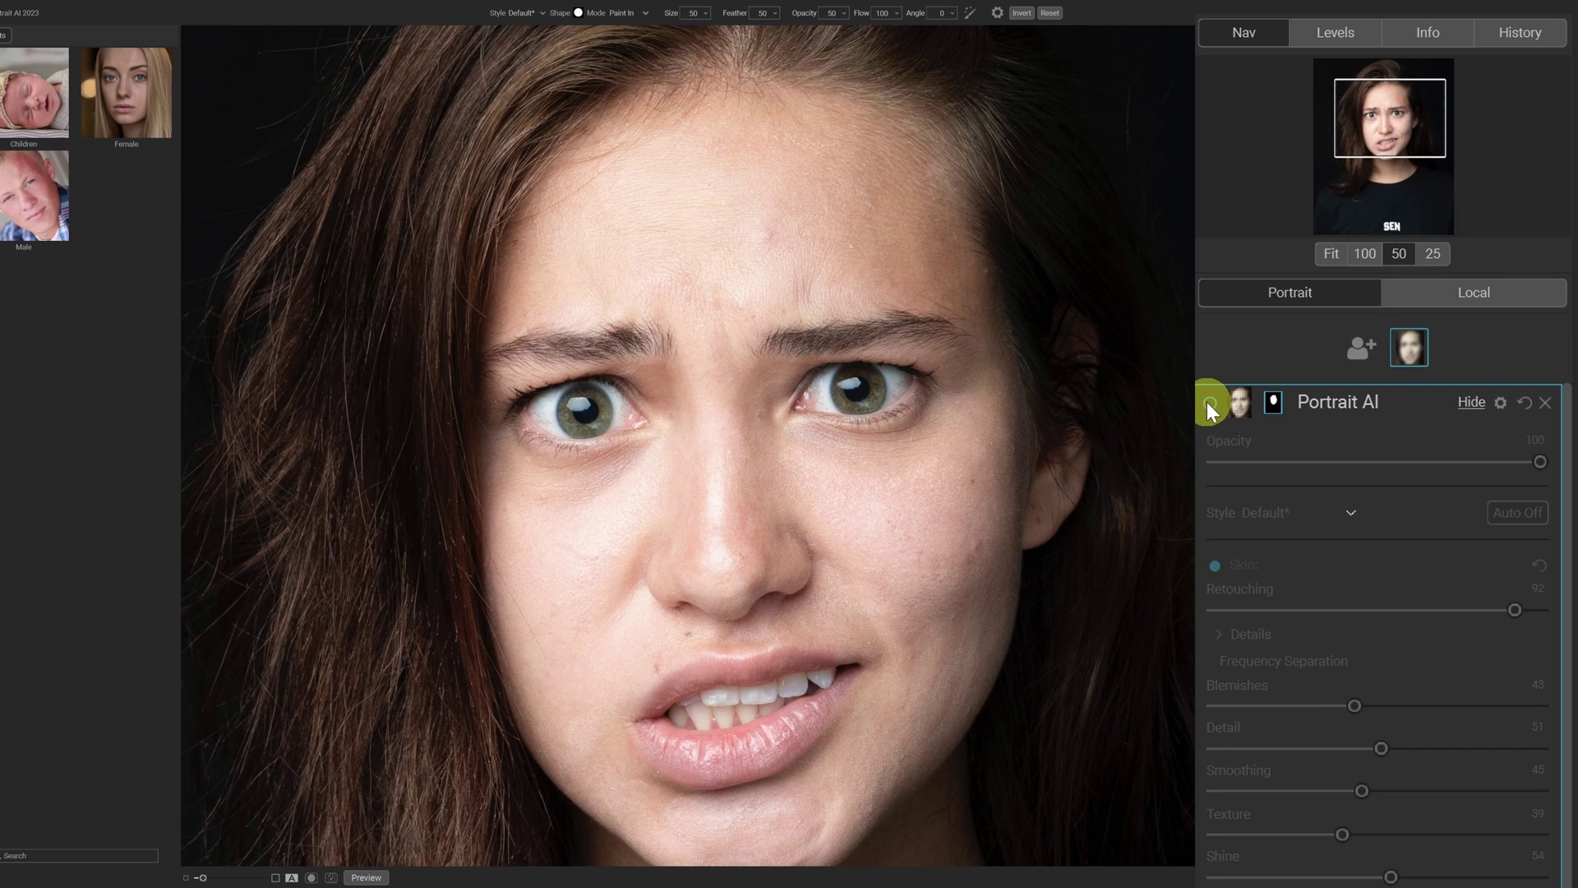
click(1209, 403)
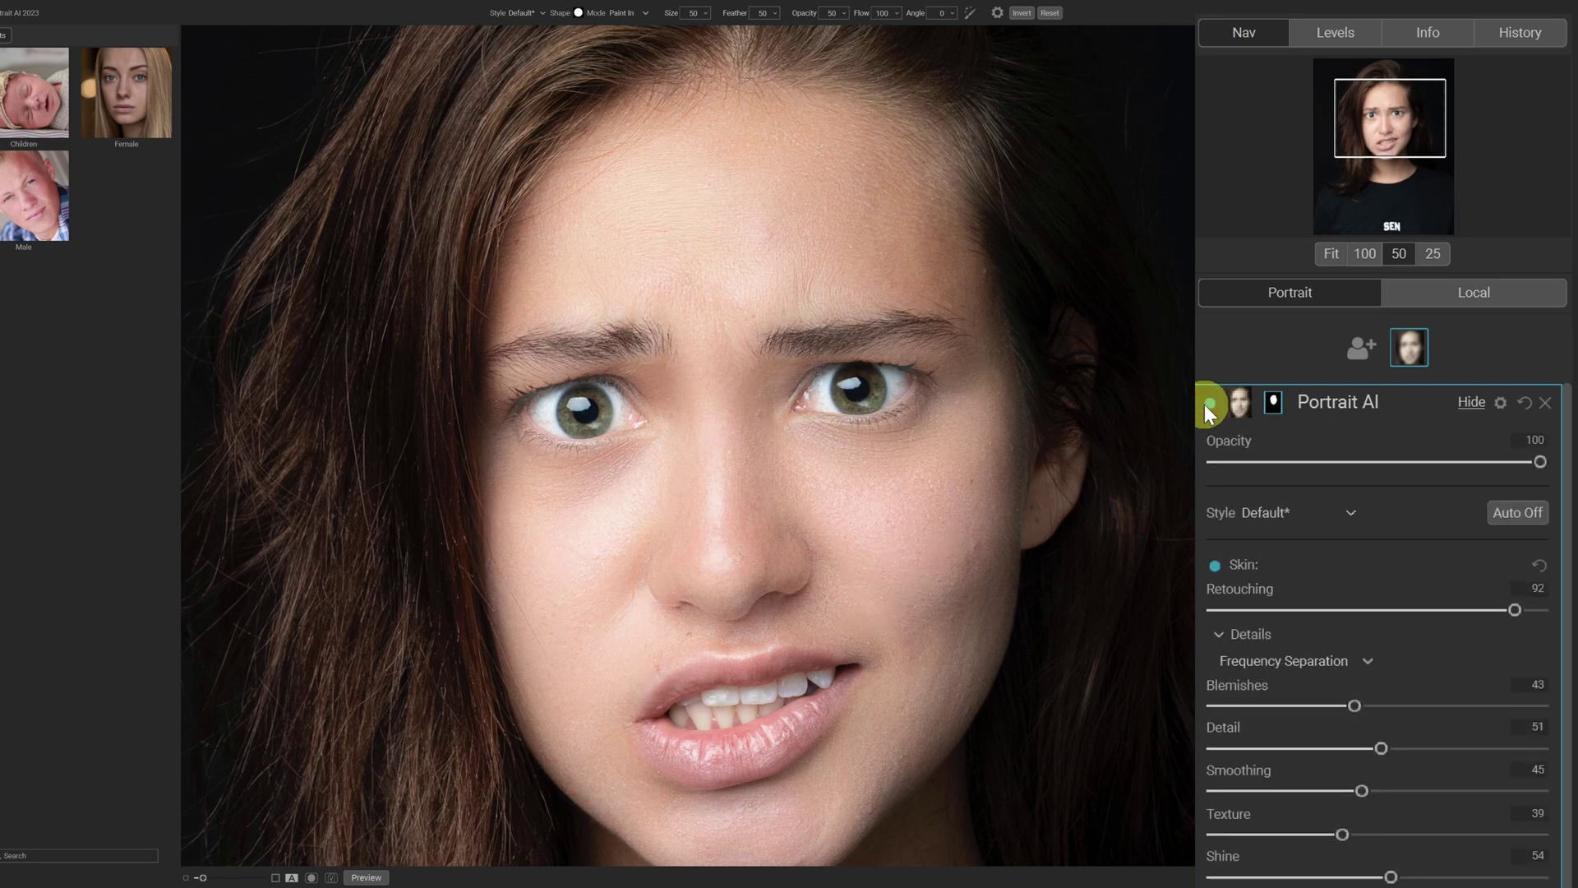
click(1207, 403)
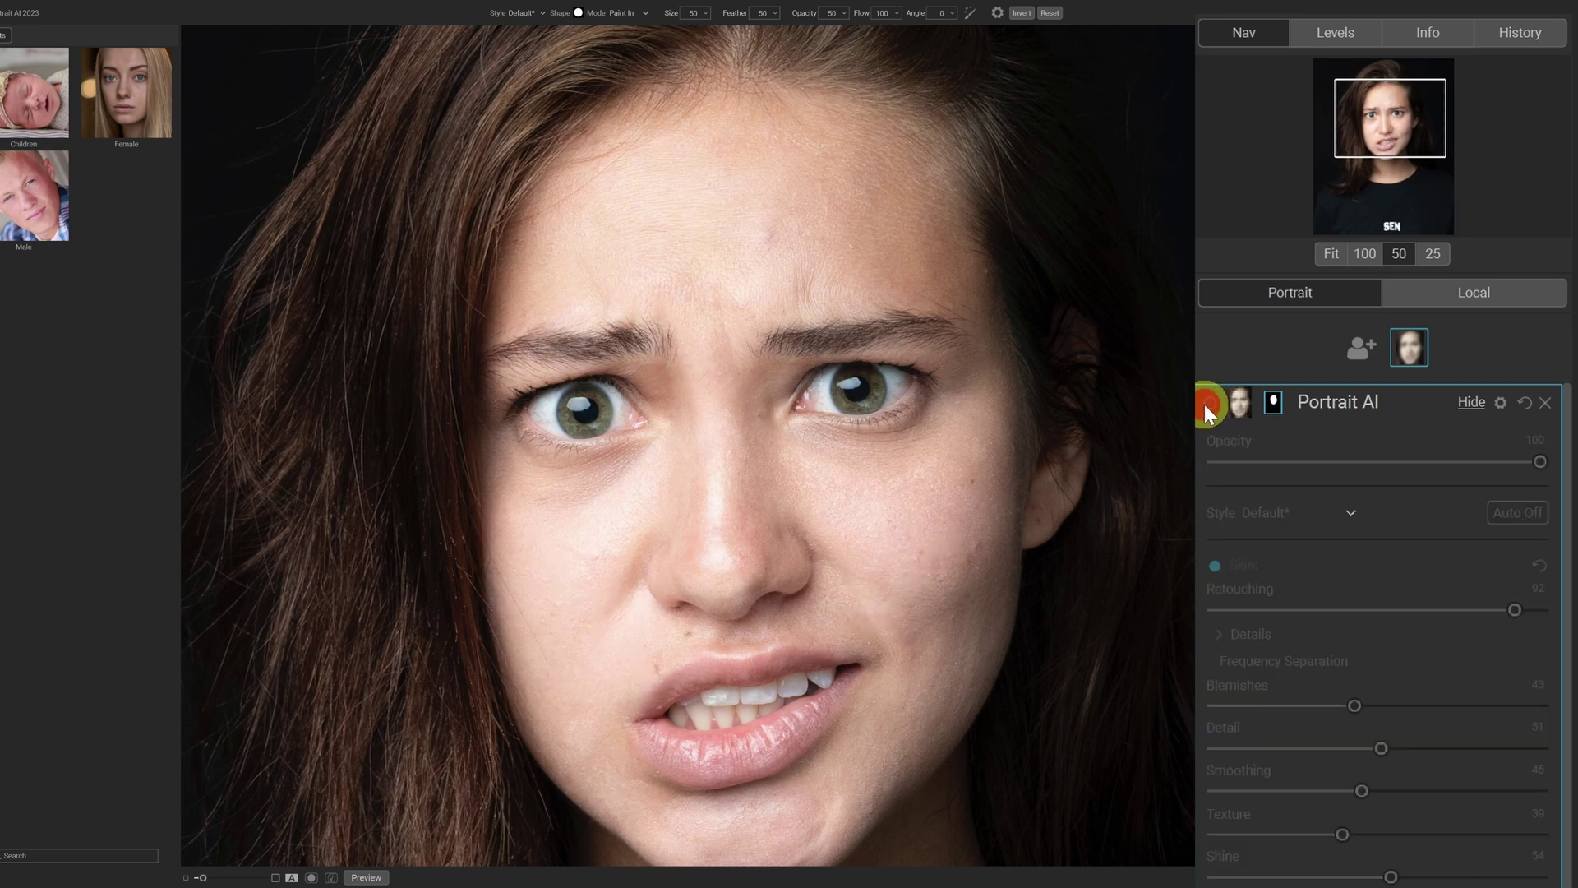
click(1206, 403)
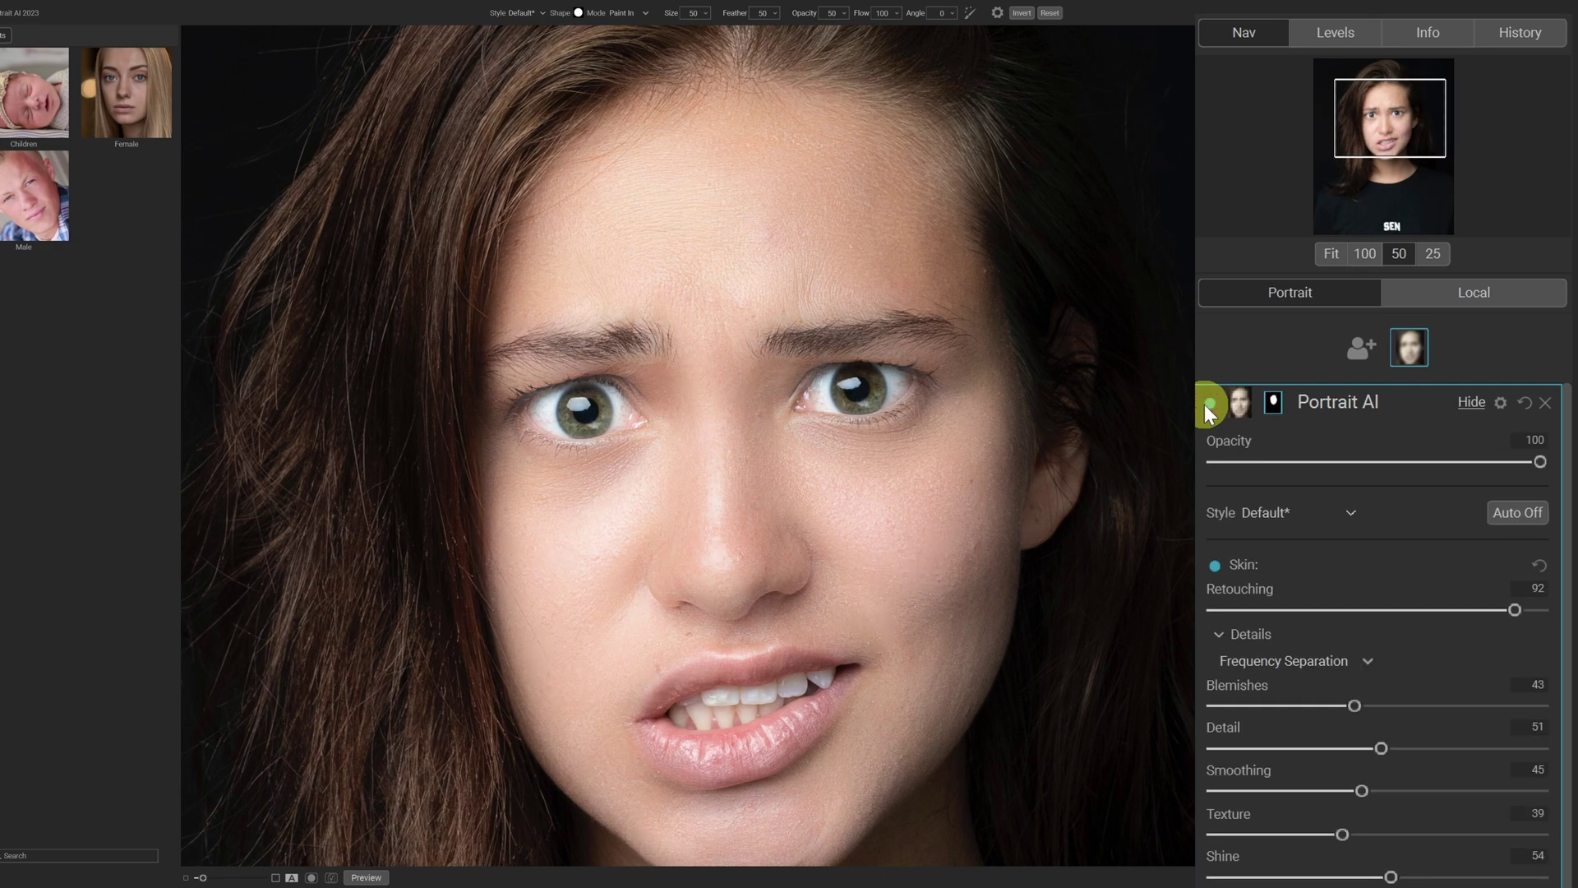
click(1207, 404)
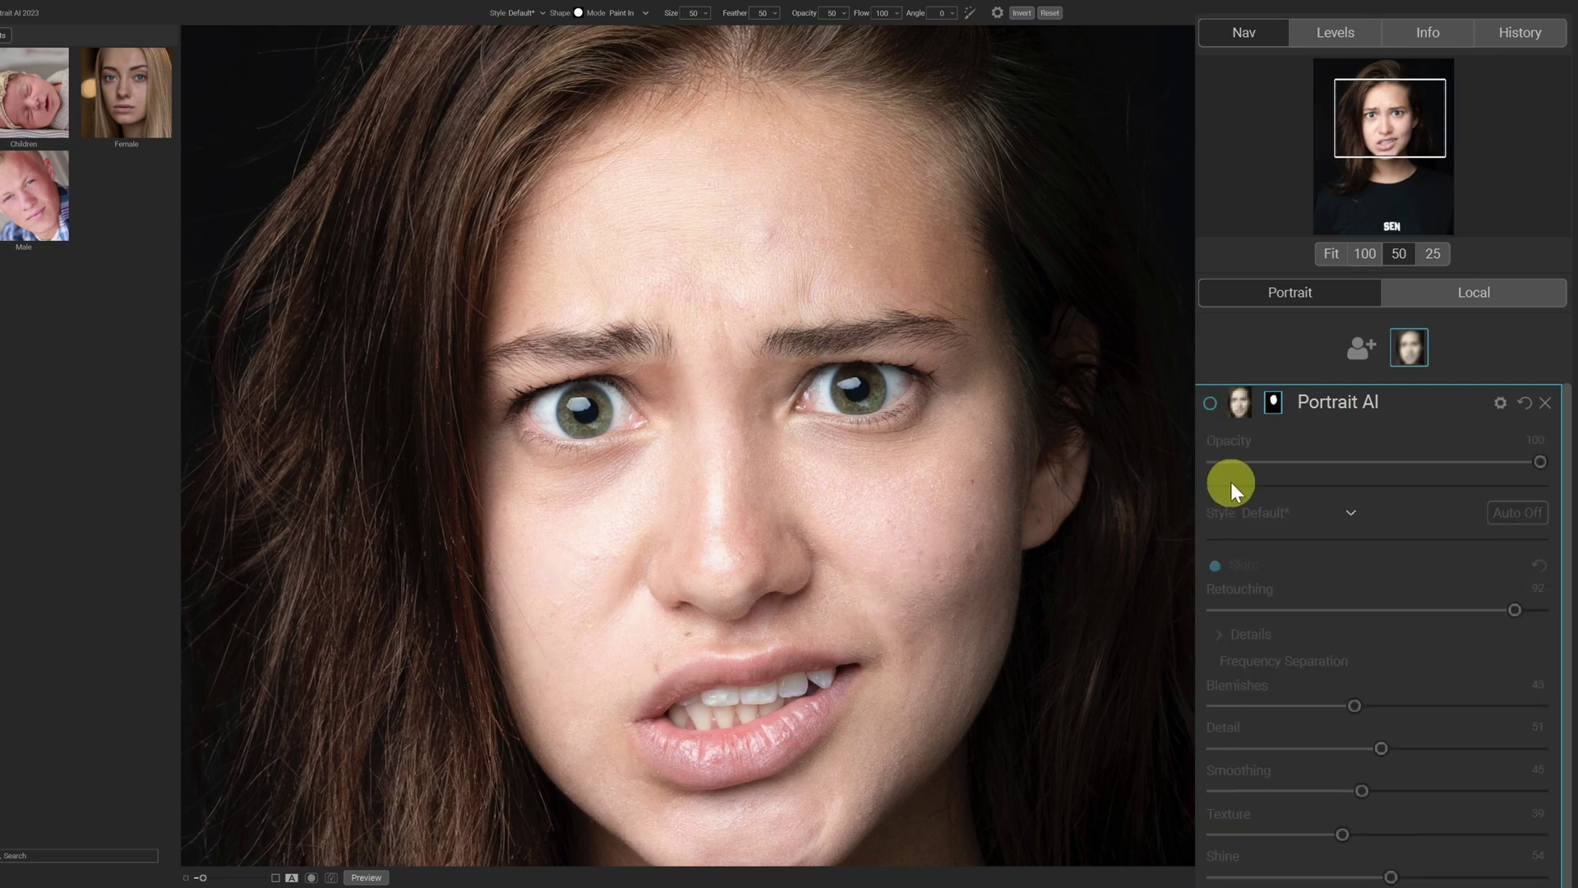
click(1210, 406)
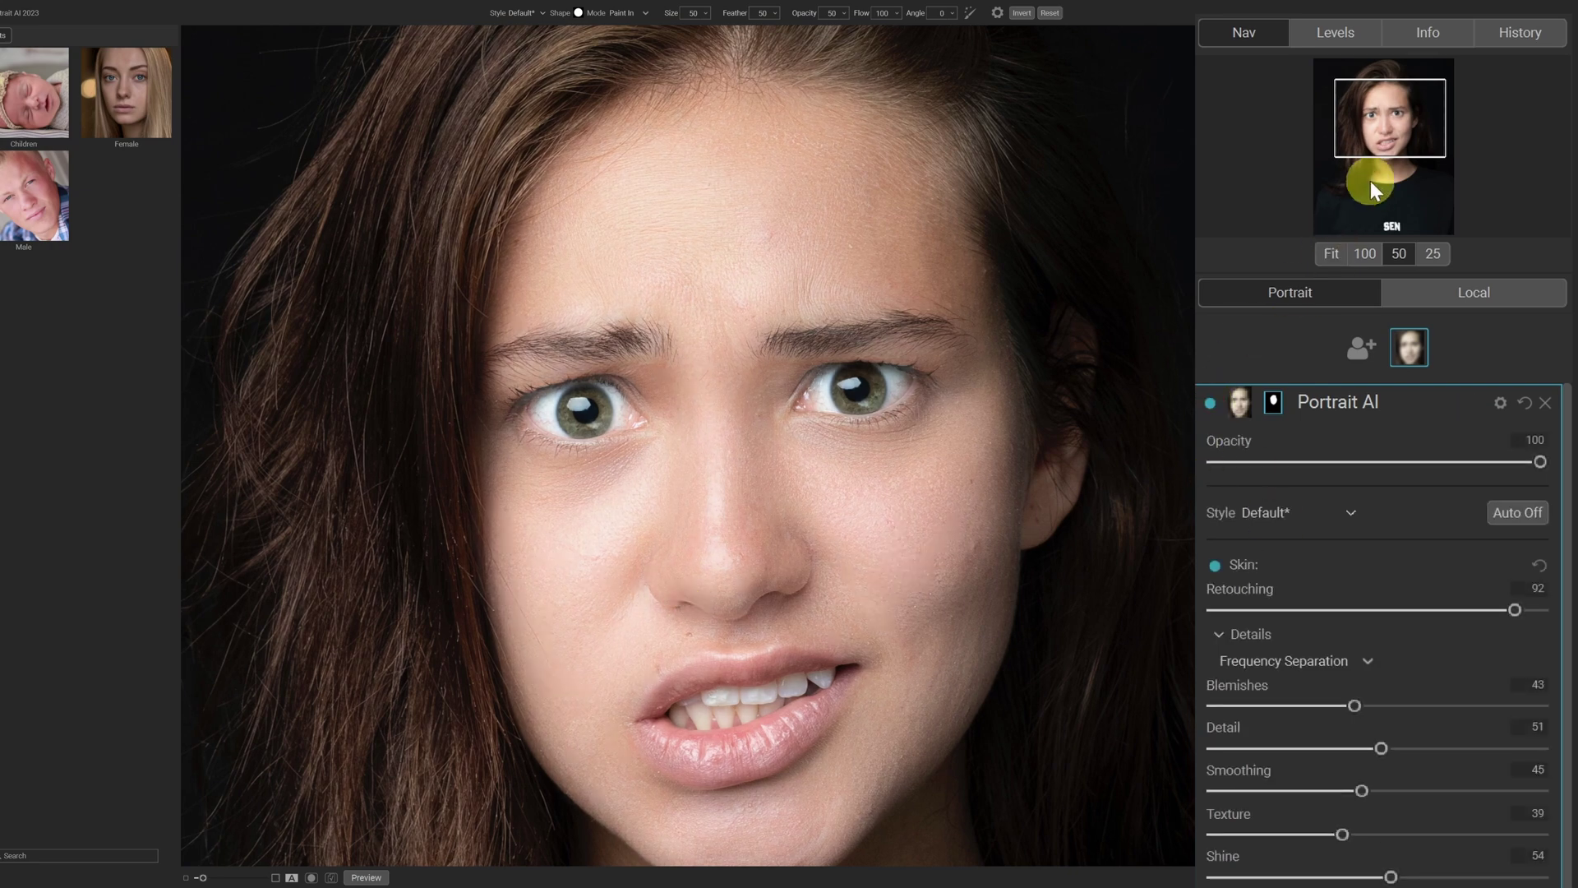
View the portrait at 25%, reduce the overall Portrait AI Opacity to 58, and compare with the effect off and on
click(1431, 253)
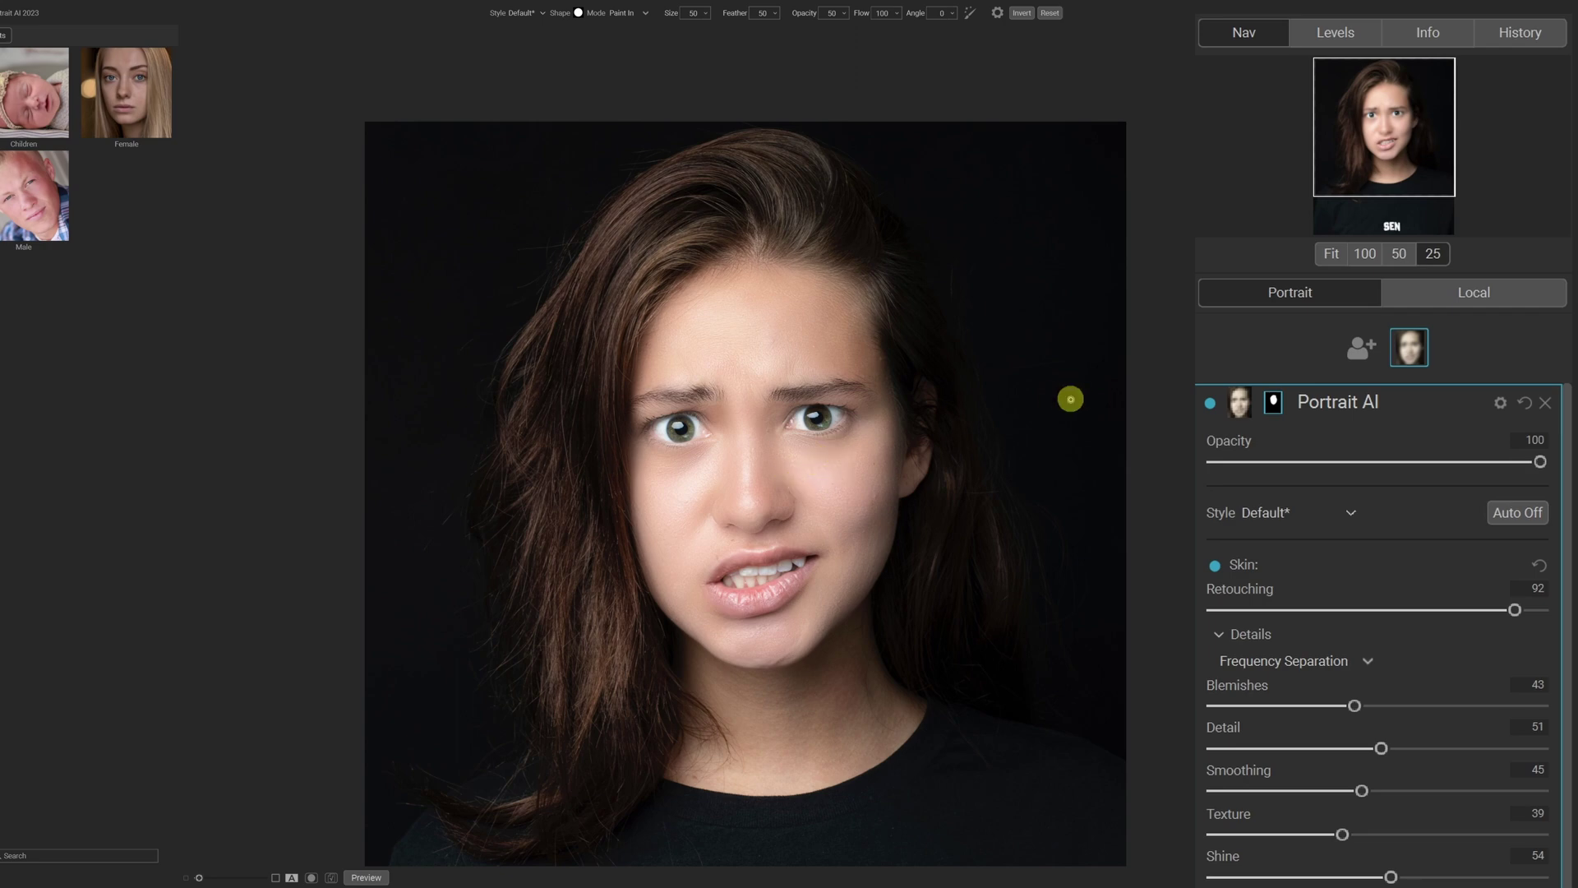
drag(1540, 465, 1538, 465)
drag(1413, 444, 1404, 444)
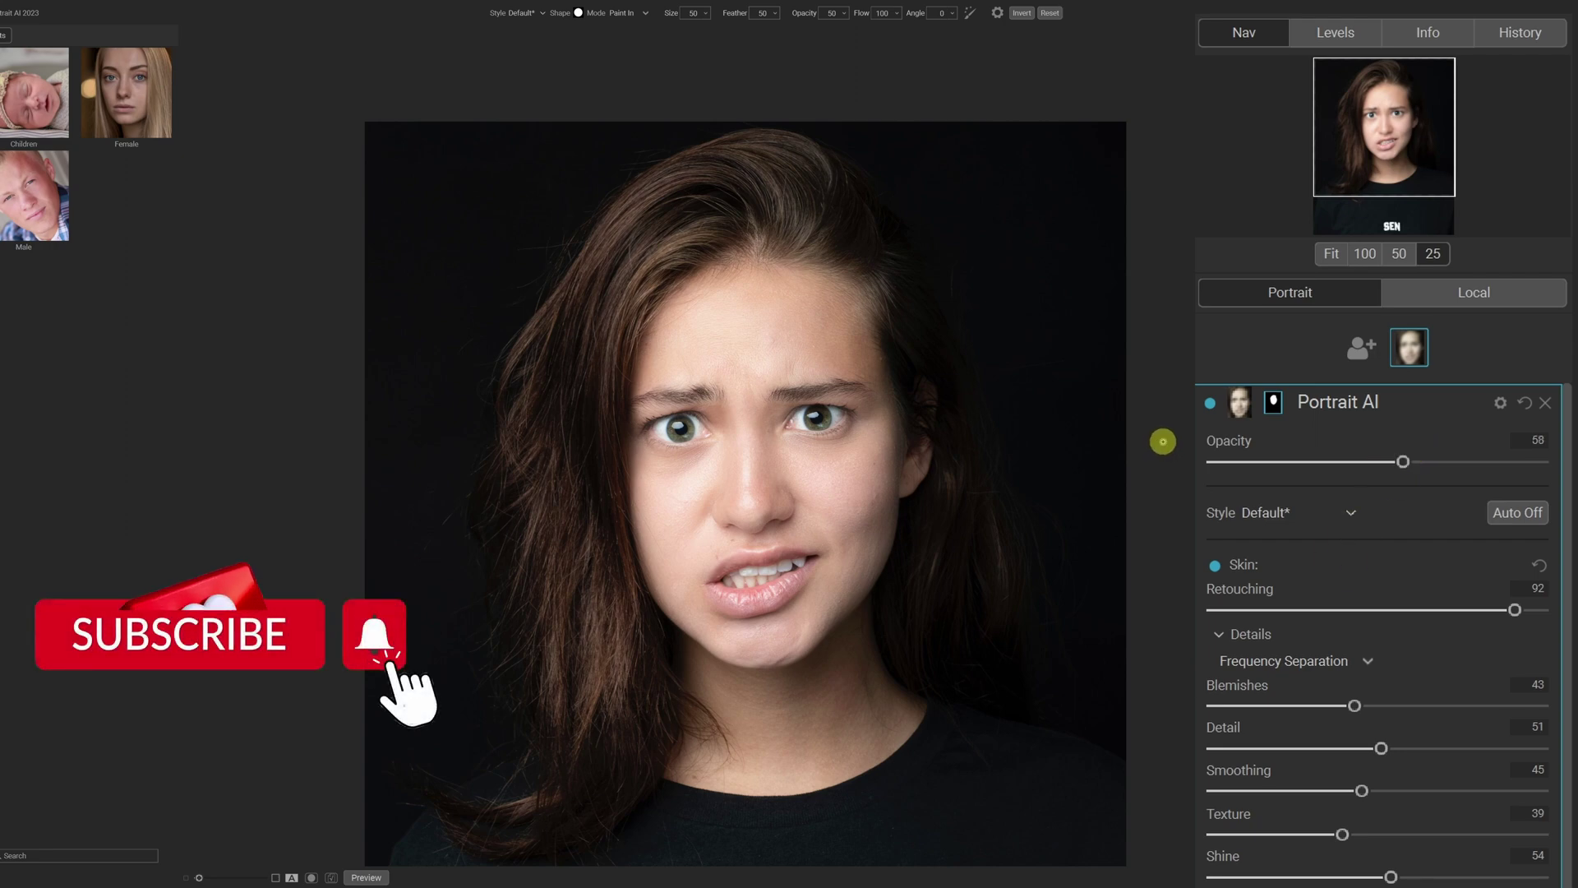
click(1210, 403)
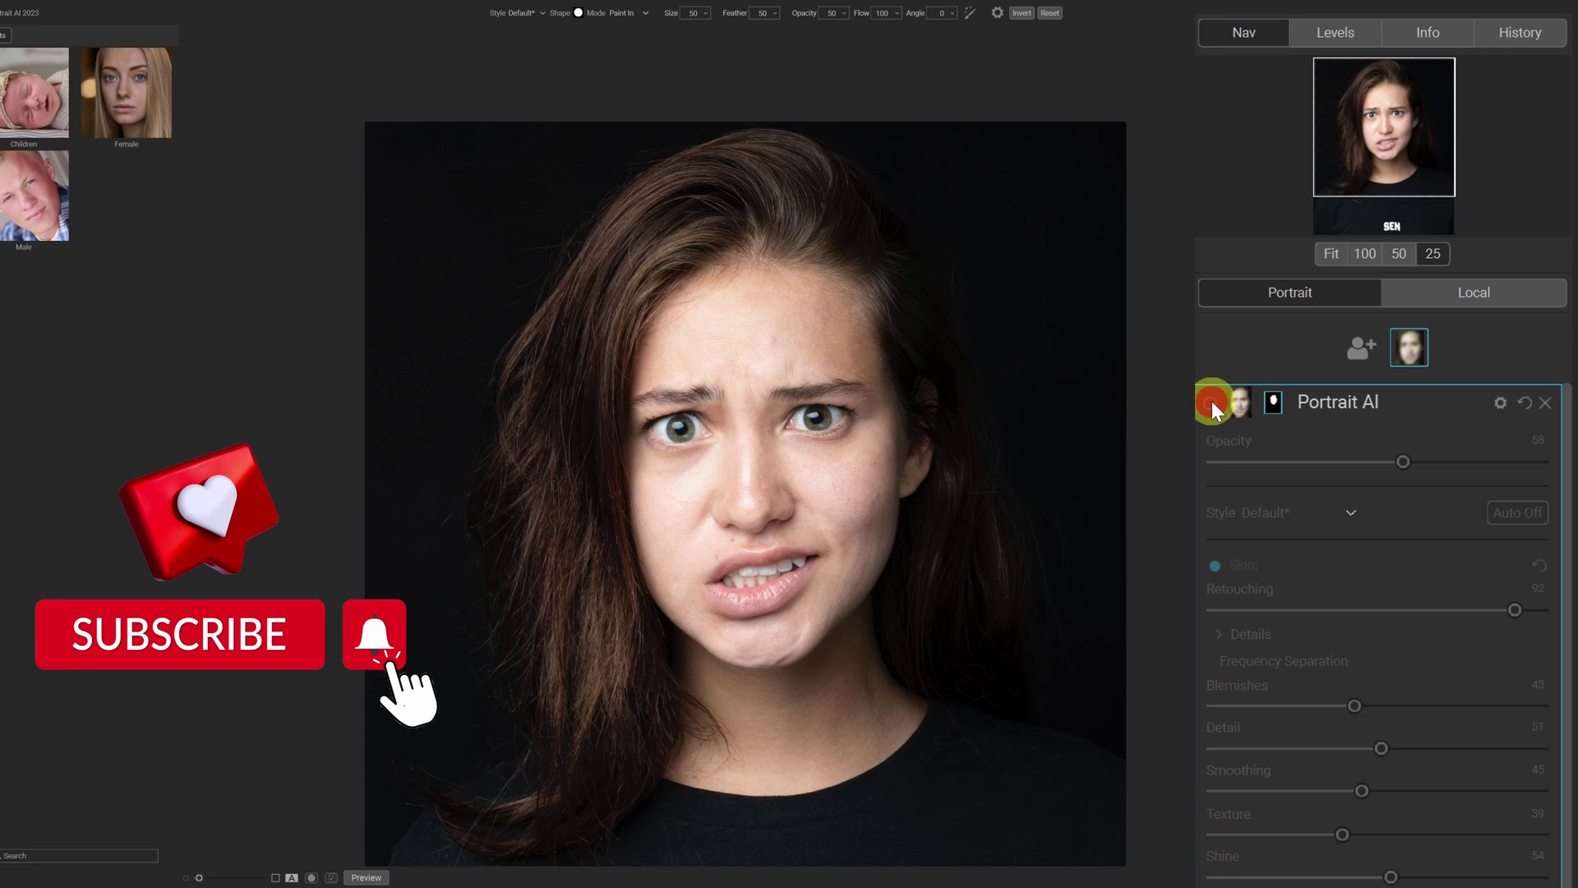
click(1209, 403)
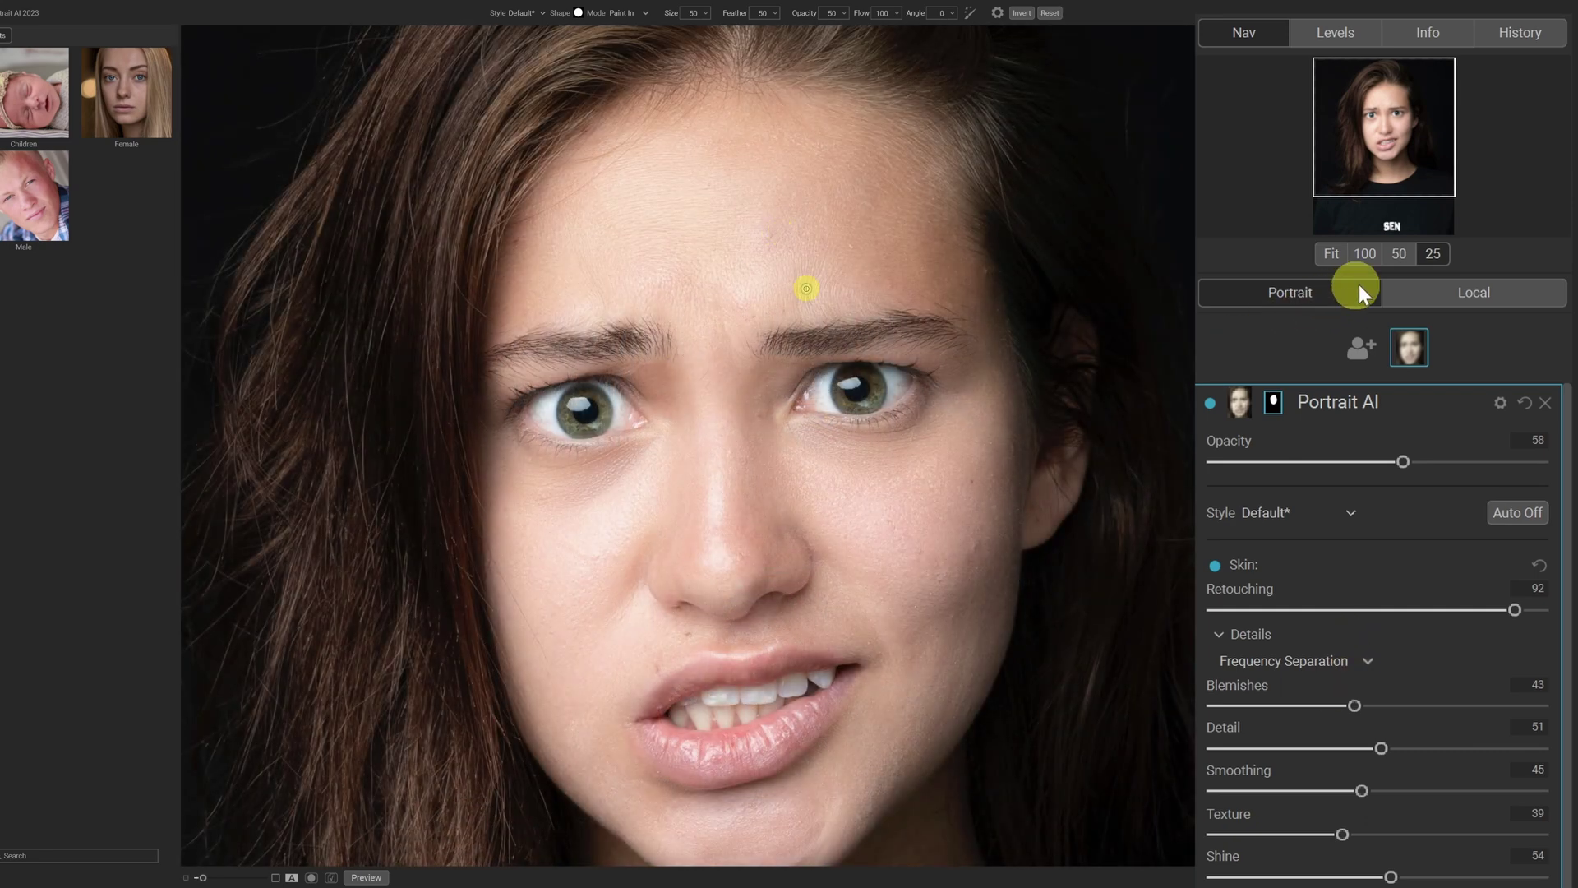
Remove the blemishes on the forehead and beside the upper lip with the Healing Brush, and return to the Portrait adjustments at 25% zoom
click(1400, 254)
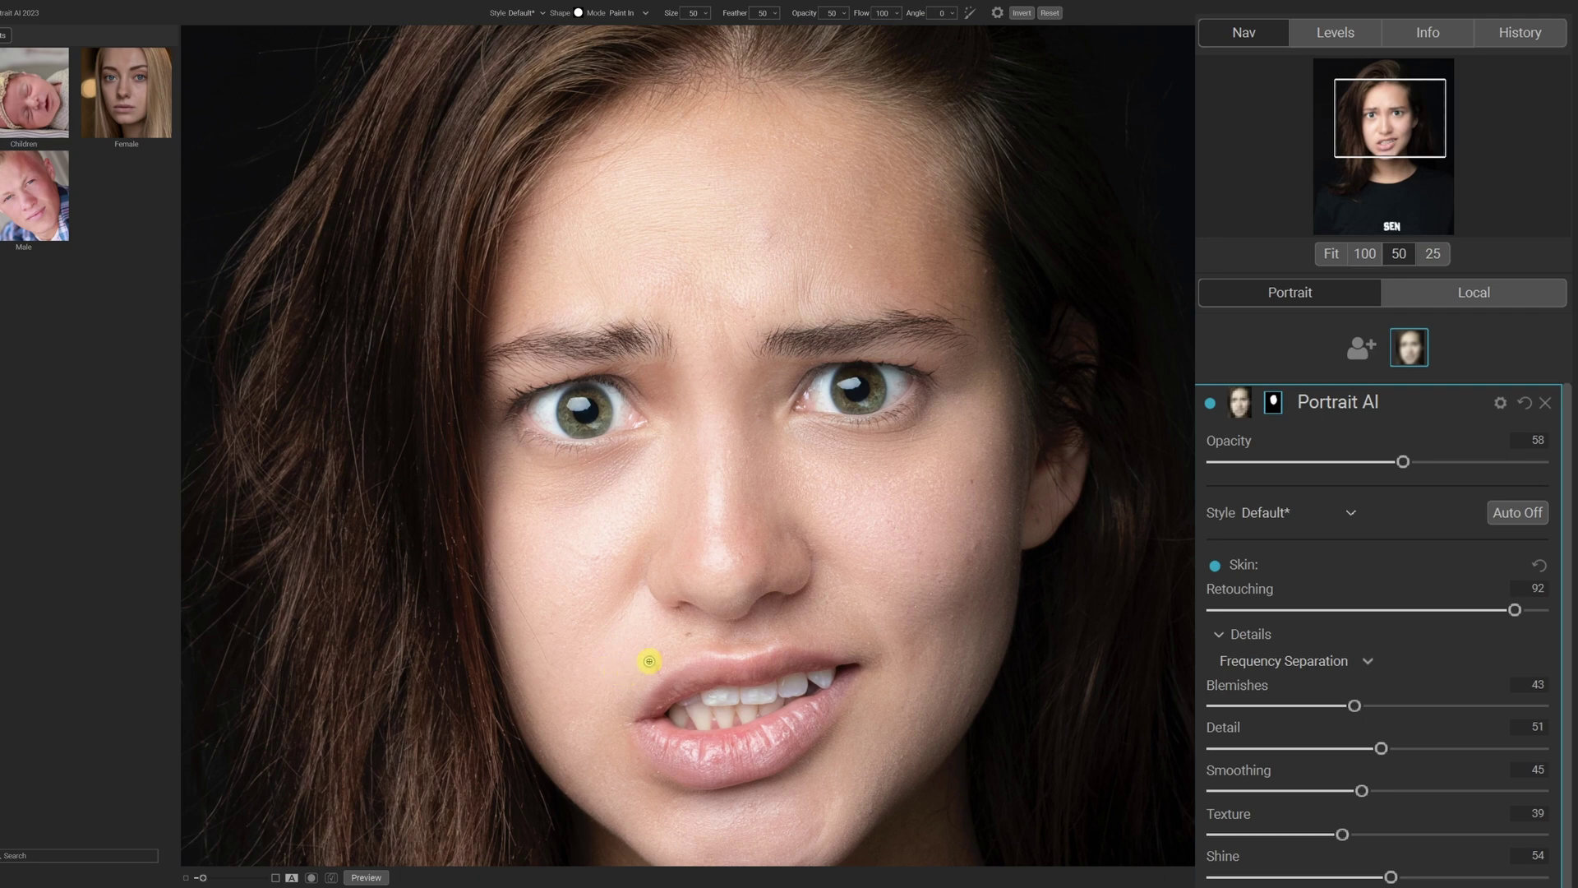
mouse_move(4, 136)
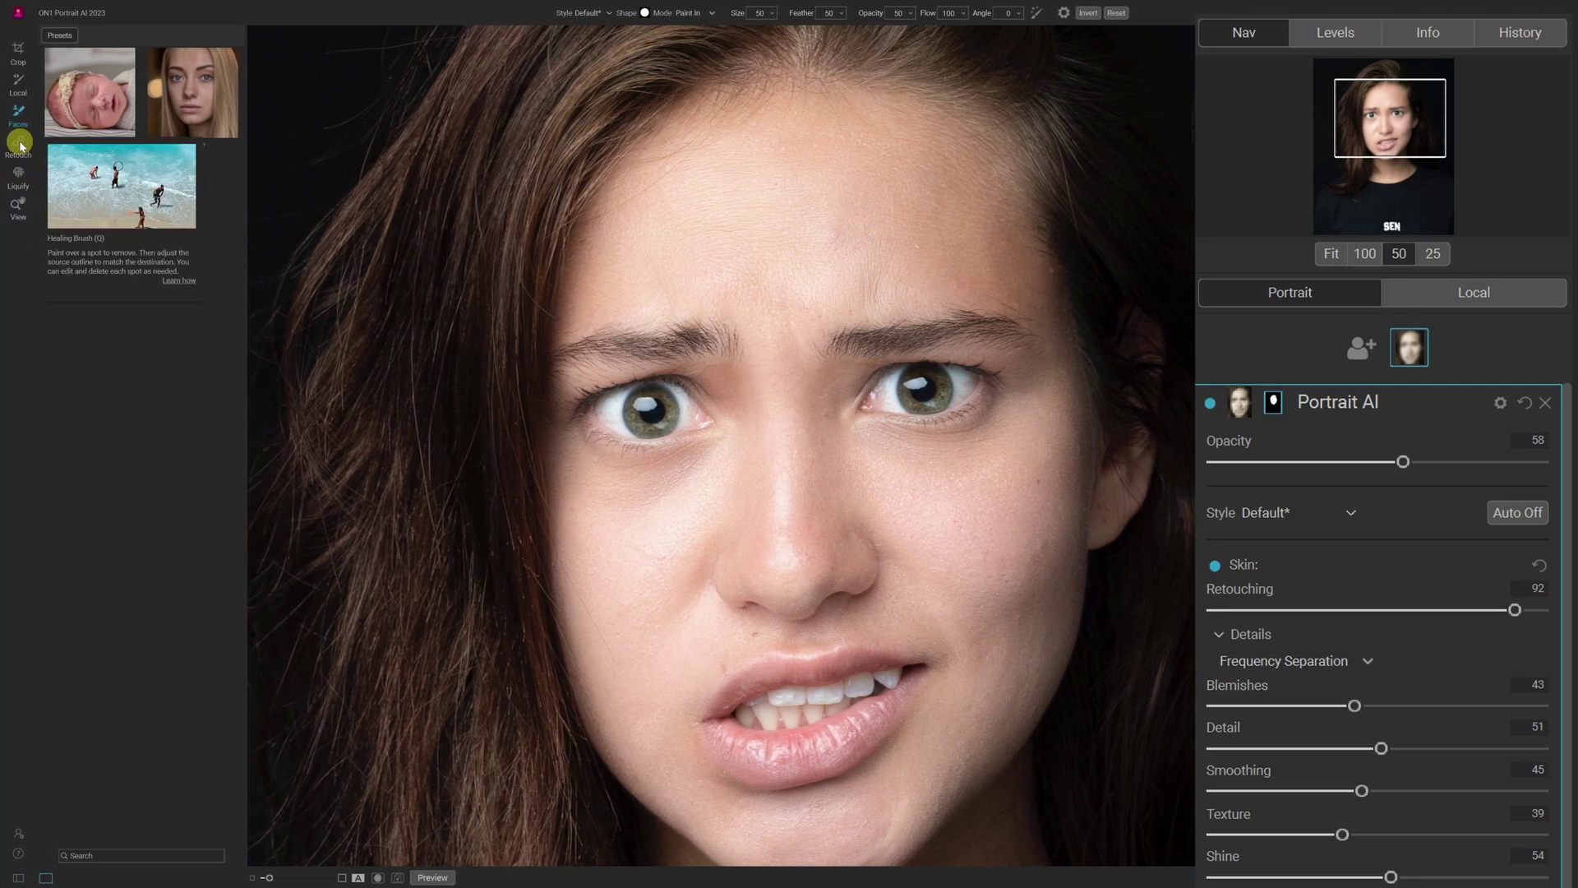
click(18, 146)
click(824, 232)
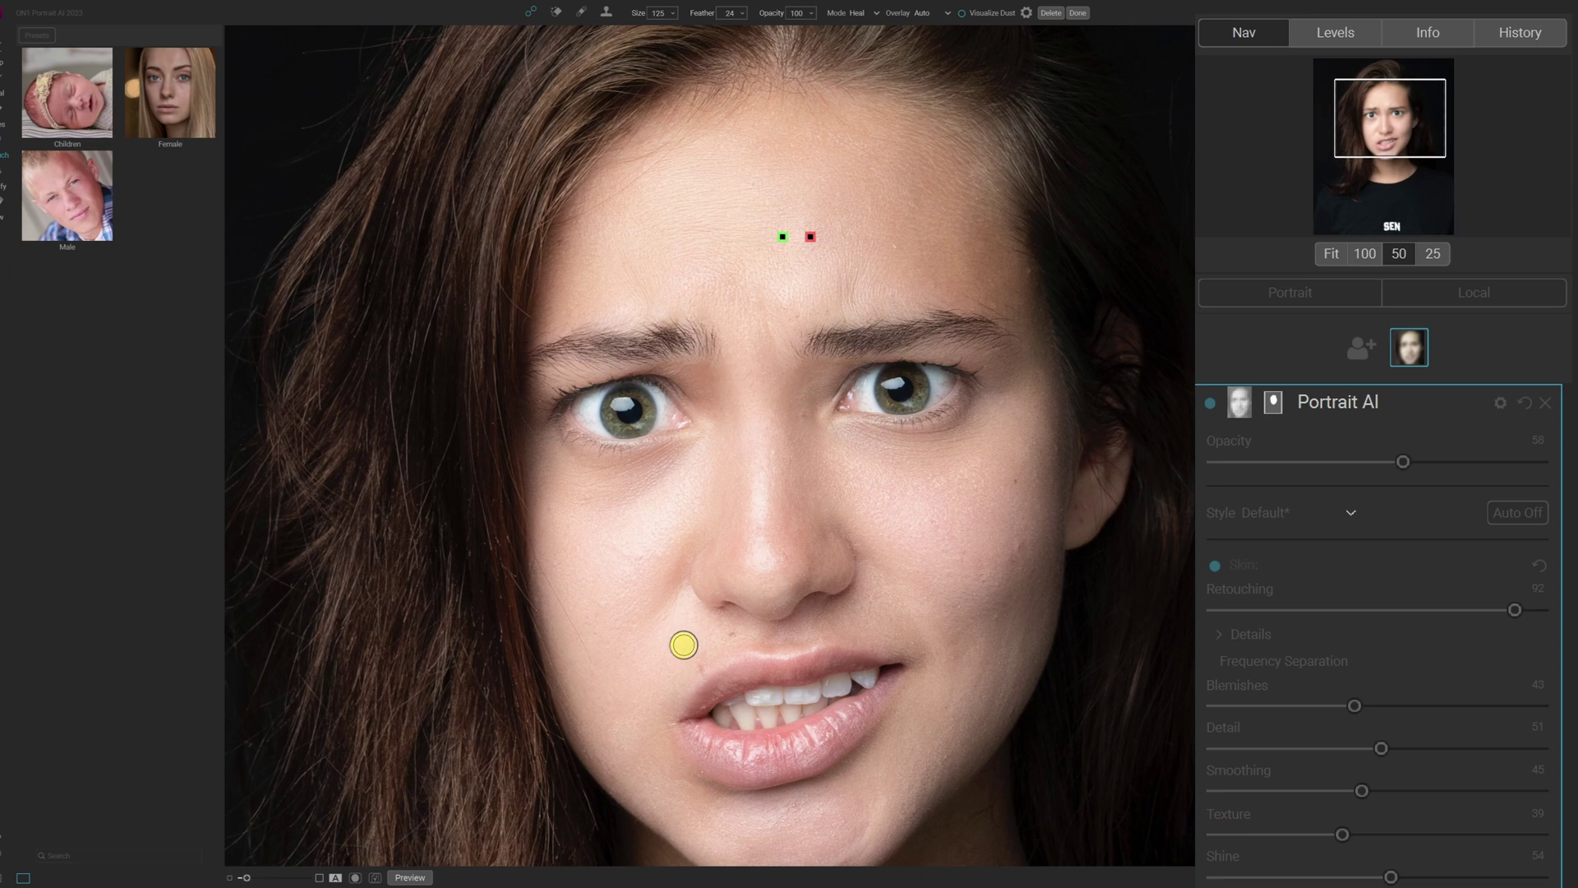
click(694, 663)
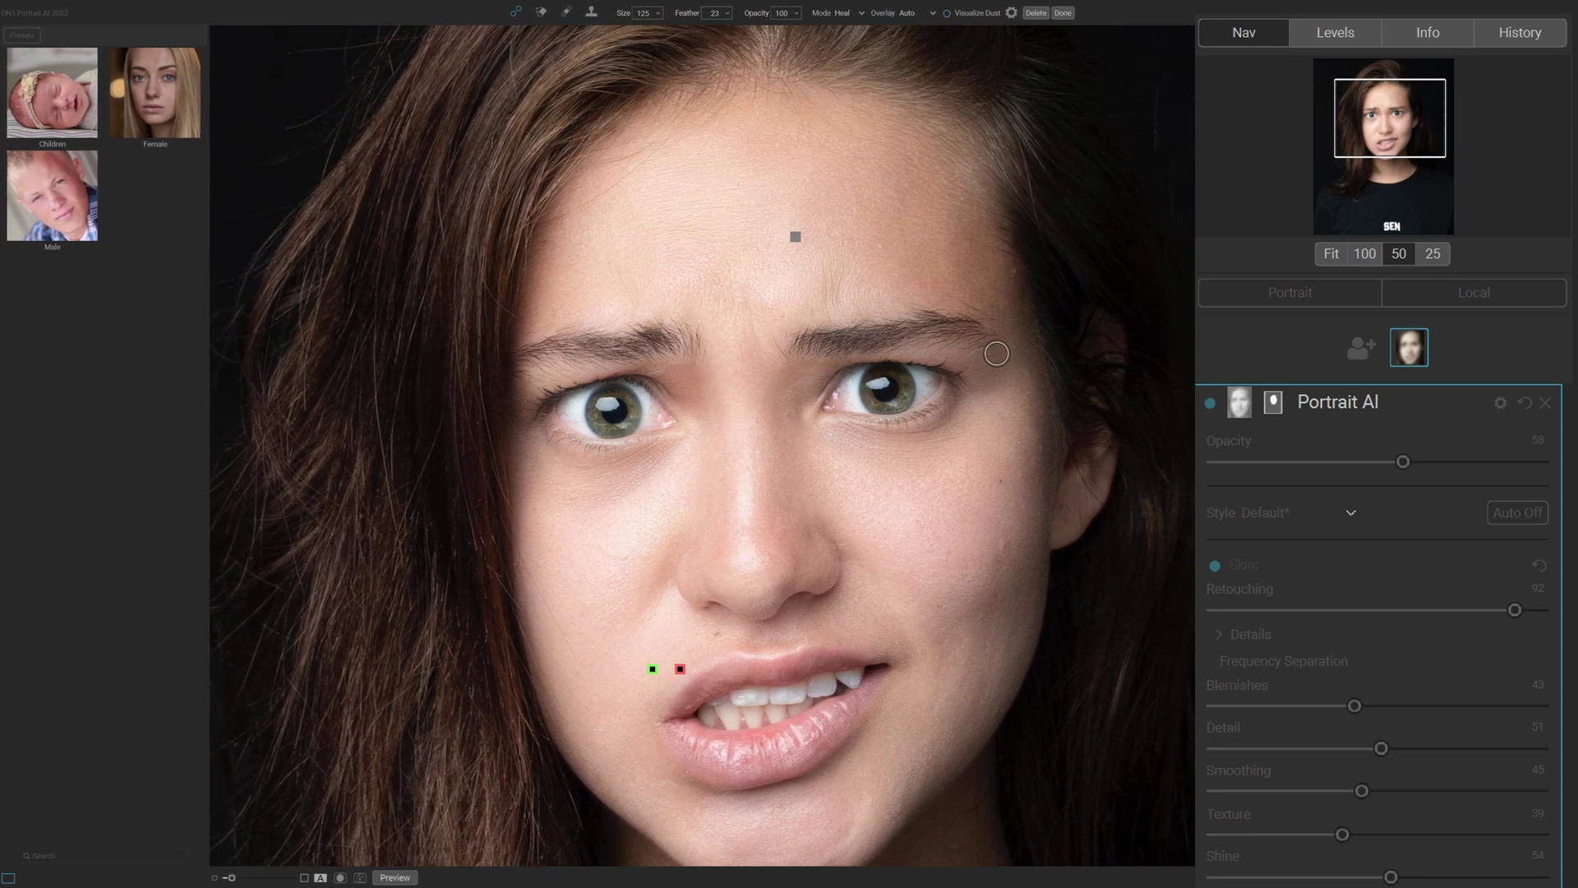
key(ctrl+0)
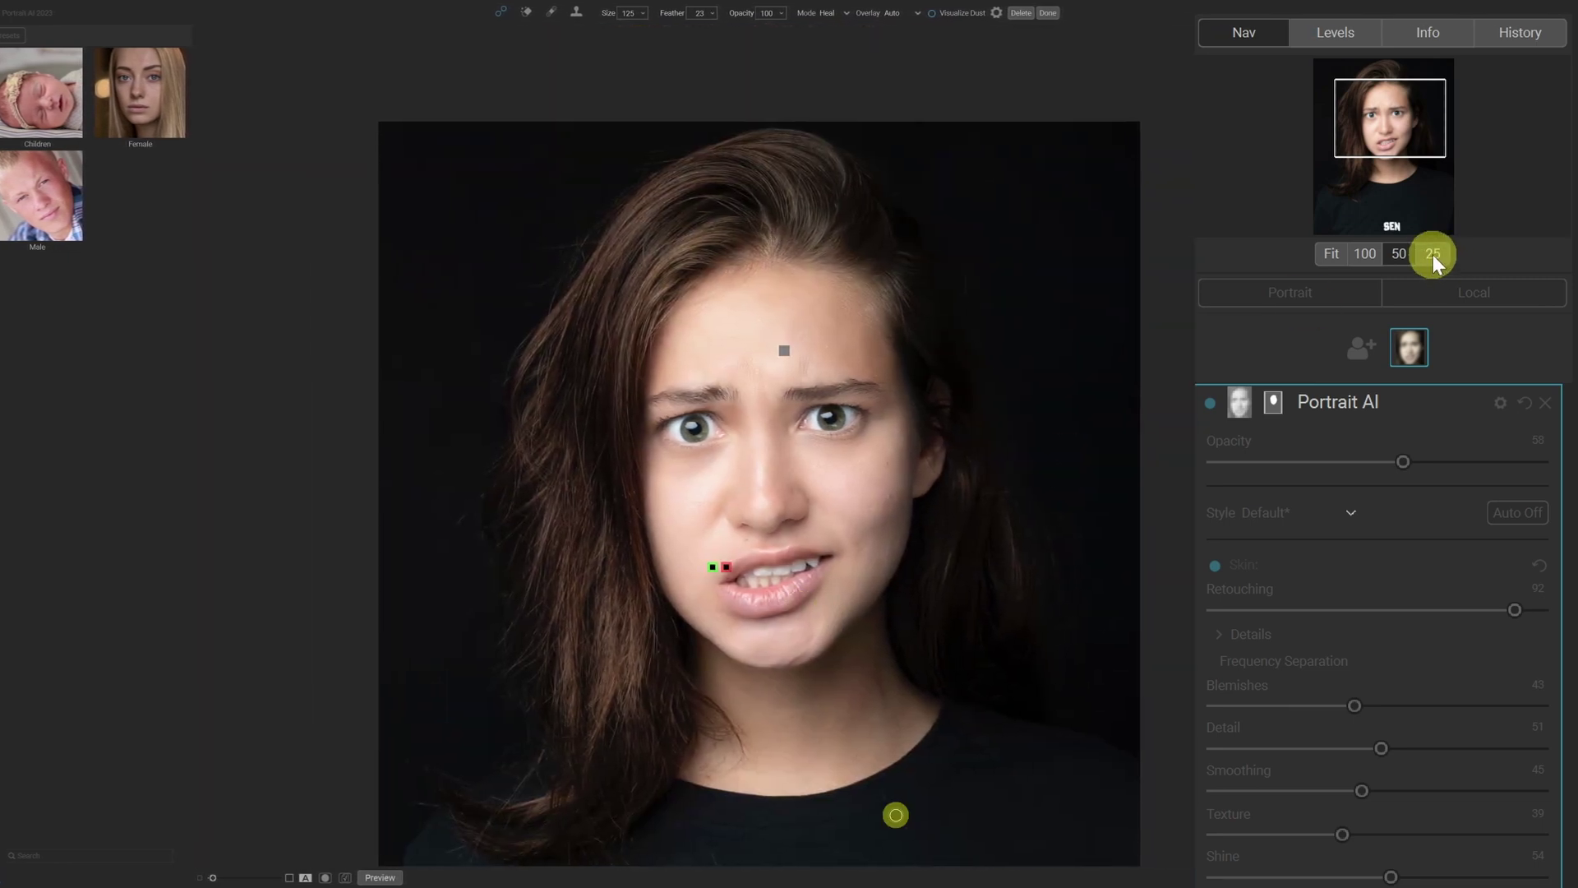
click(1433, 255)
key(b)
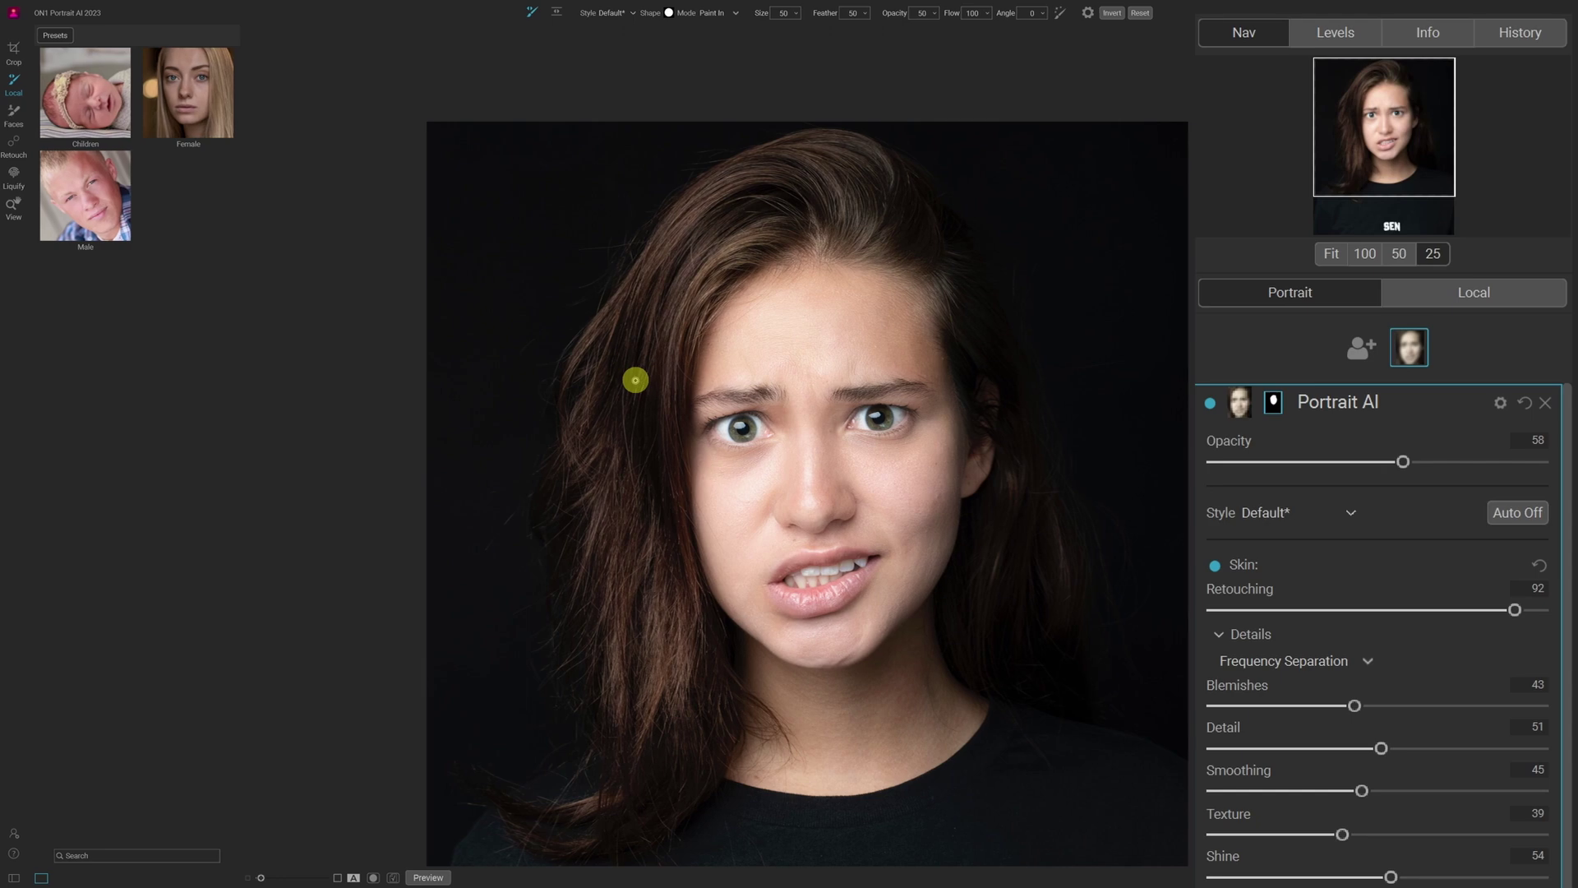
Look through the Female presets and return to the preset categories
click(197, 86)
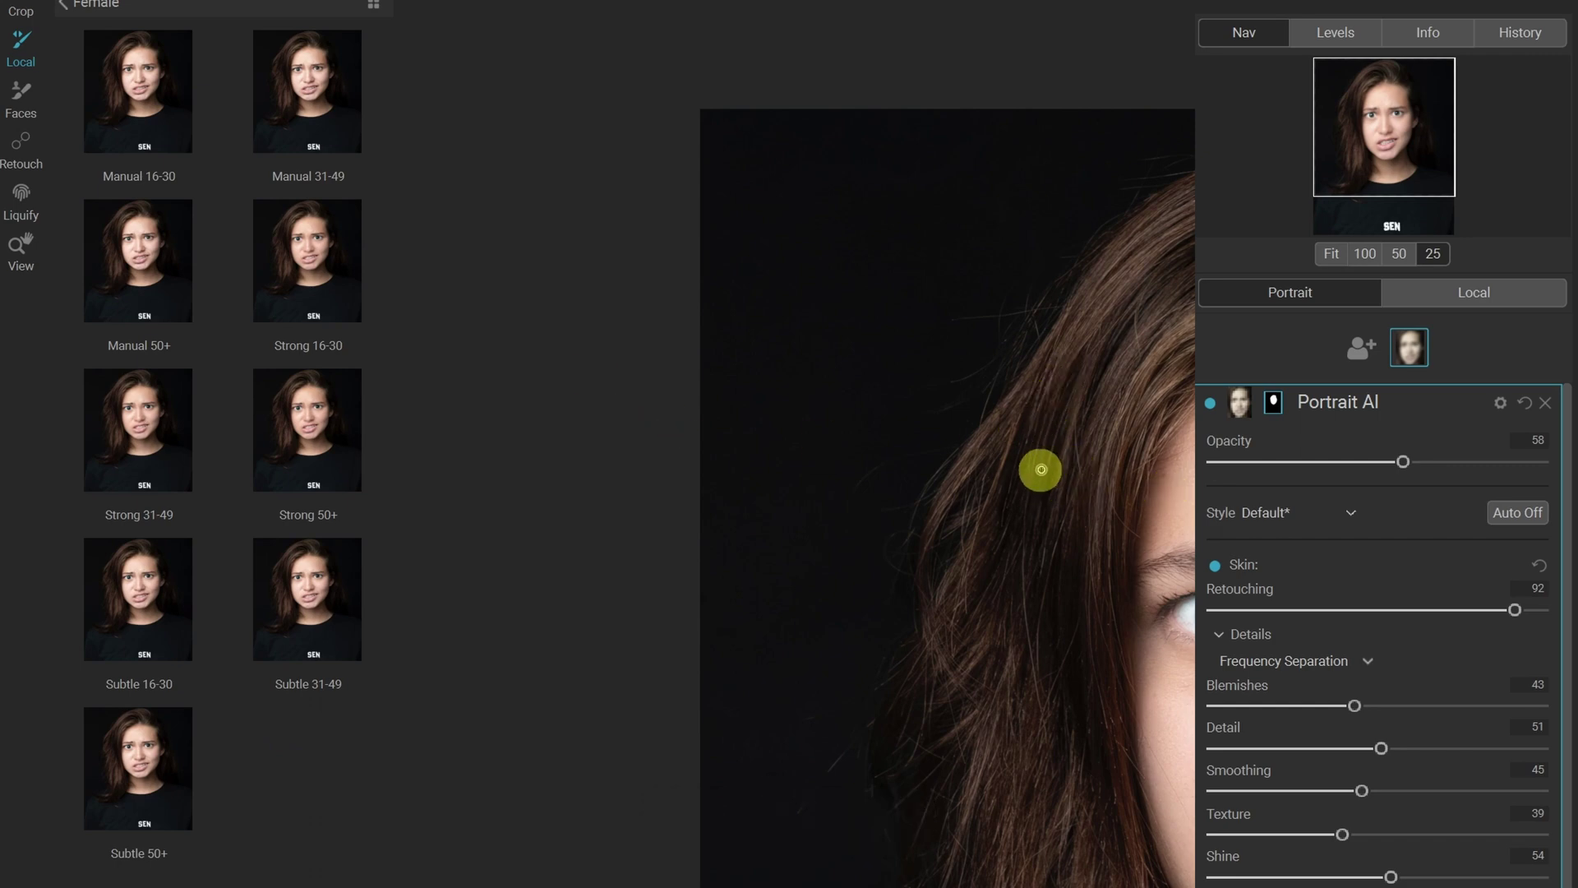
click(64, 7)
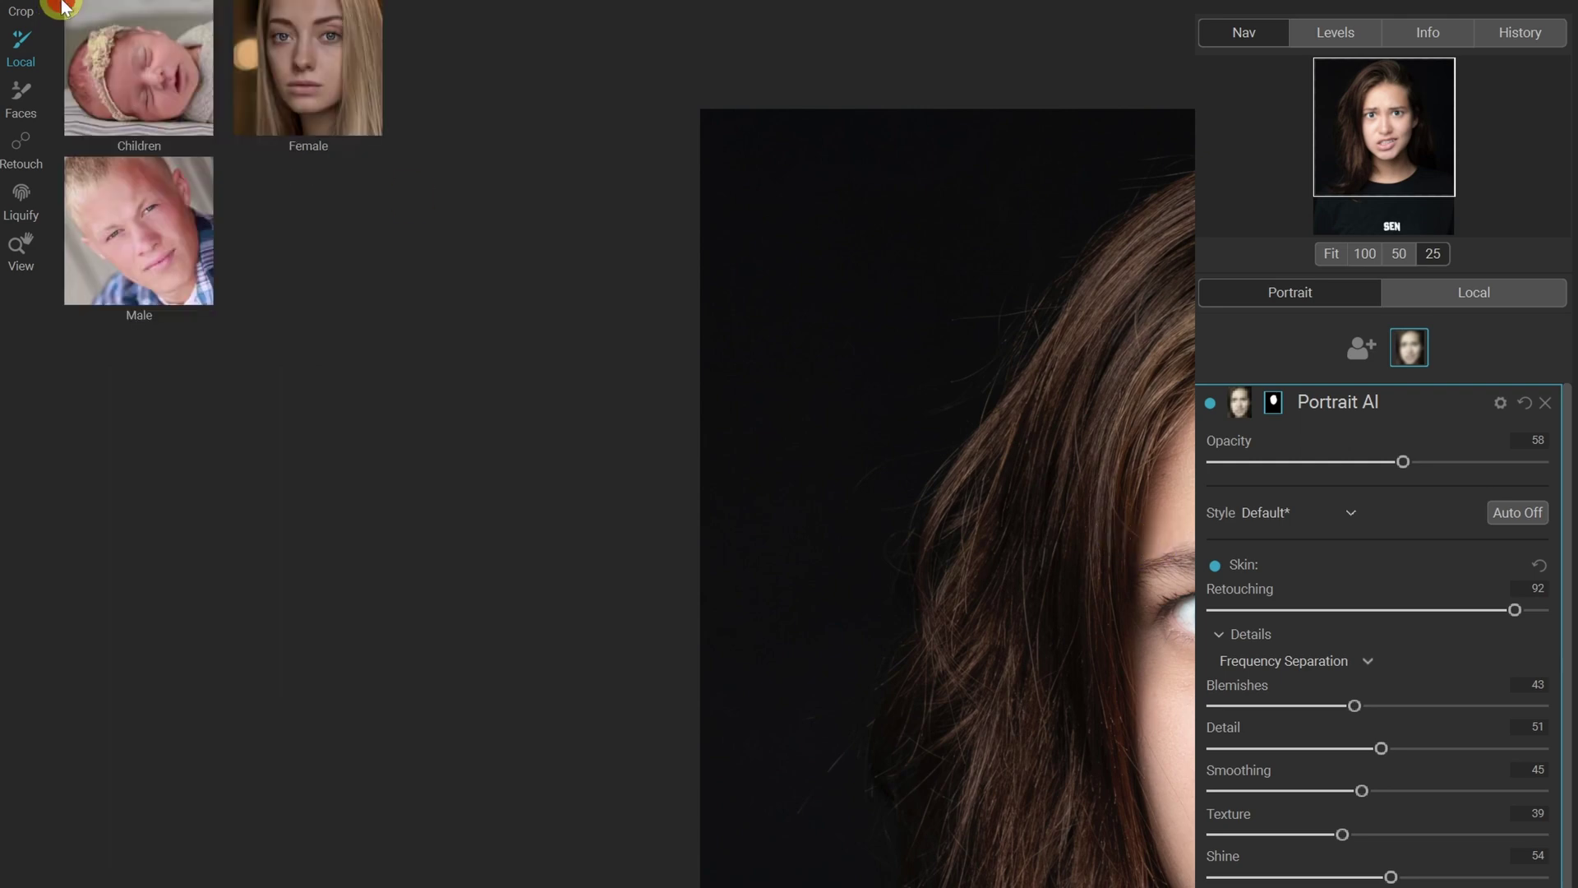
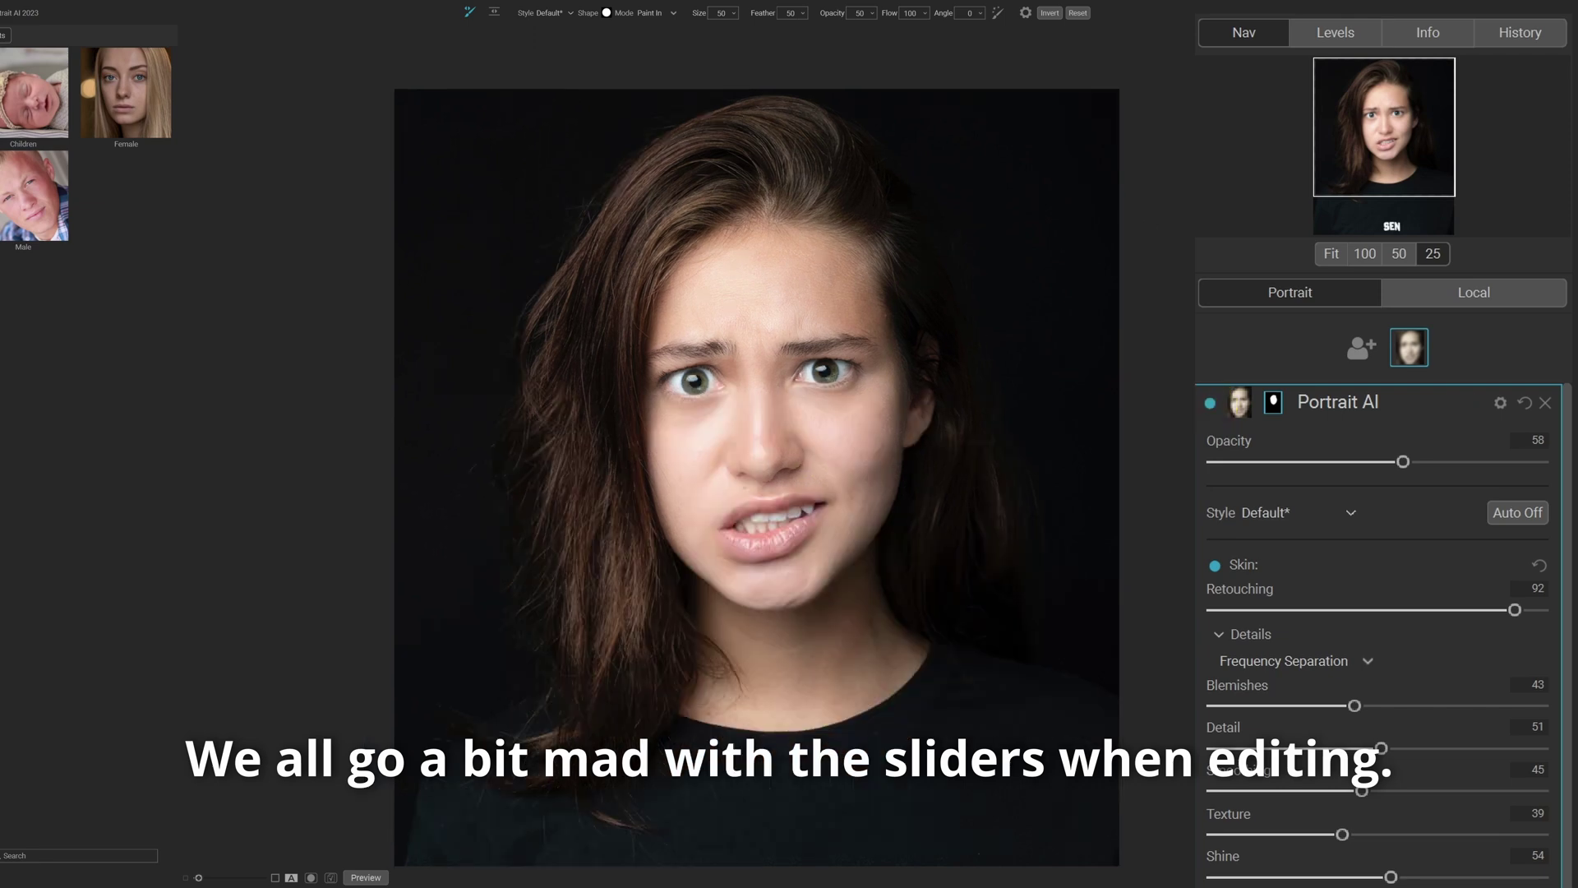
Fit the whole portrait in view and compare it with the Portrait AI effect off and on
click(1332, 253)
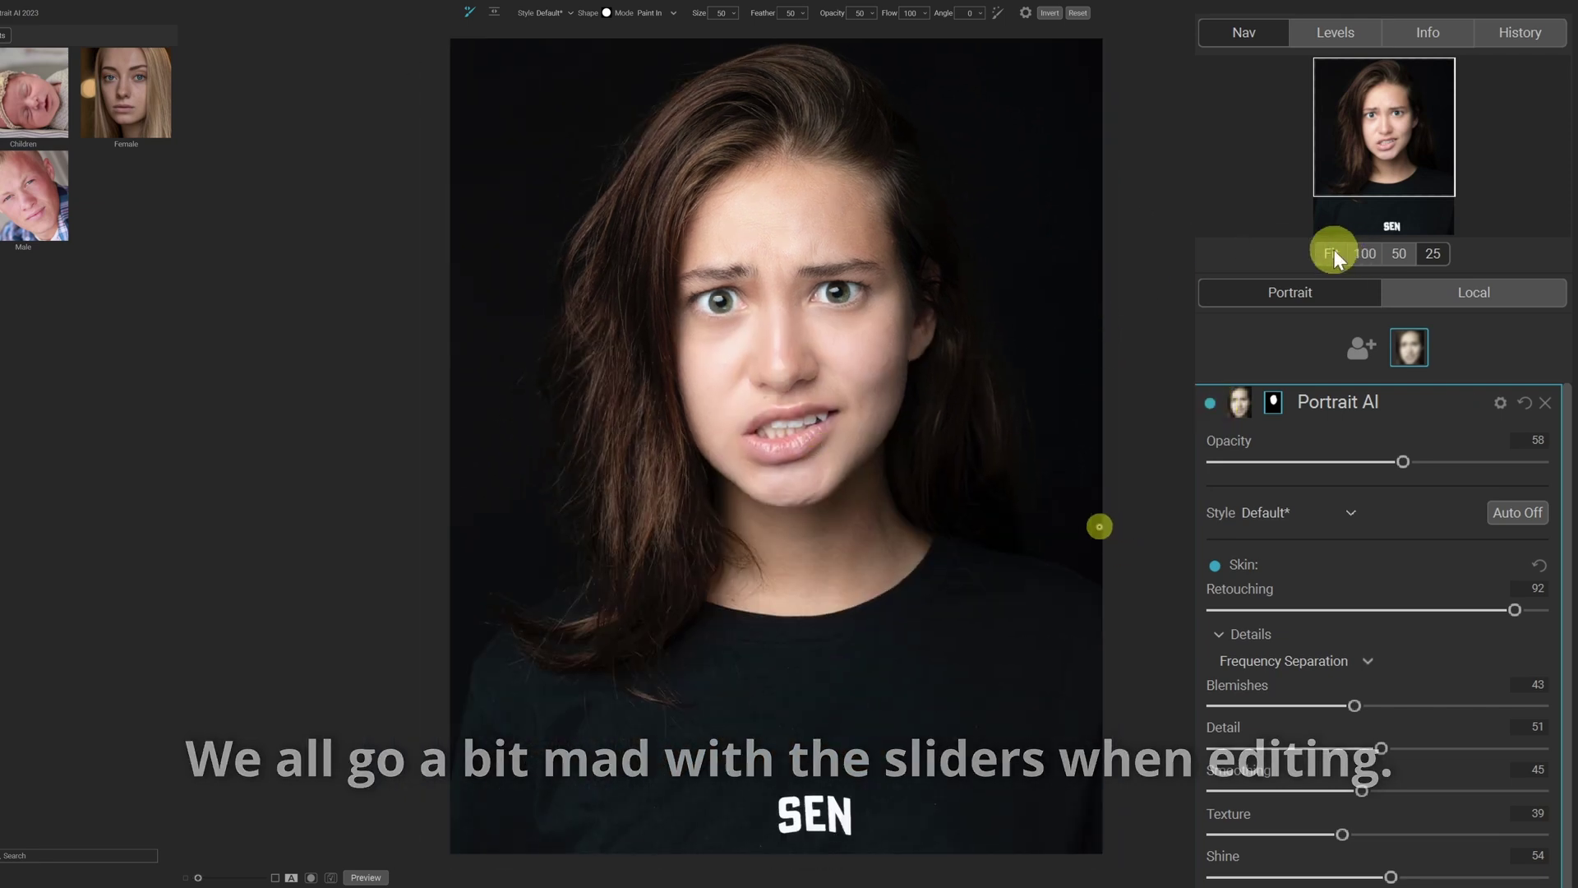
click(1332, 252)
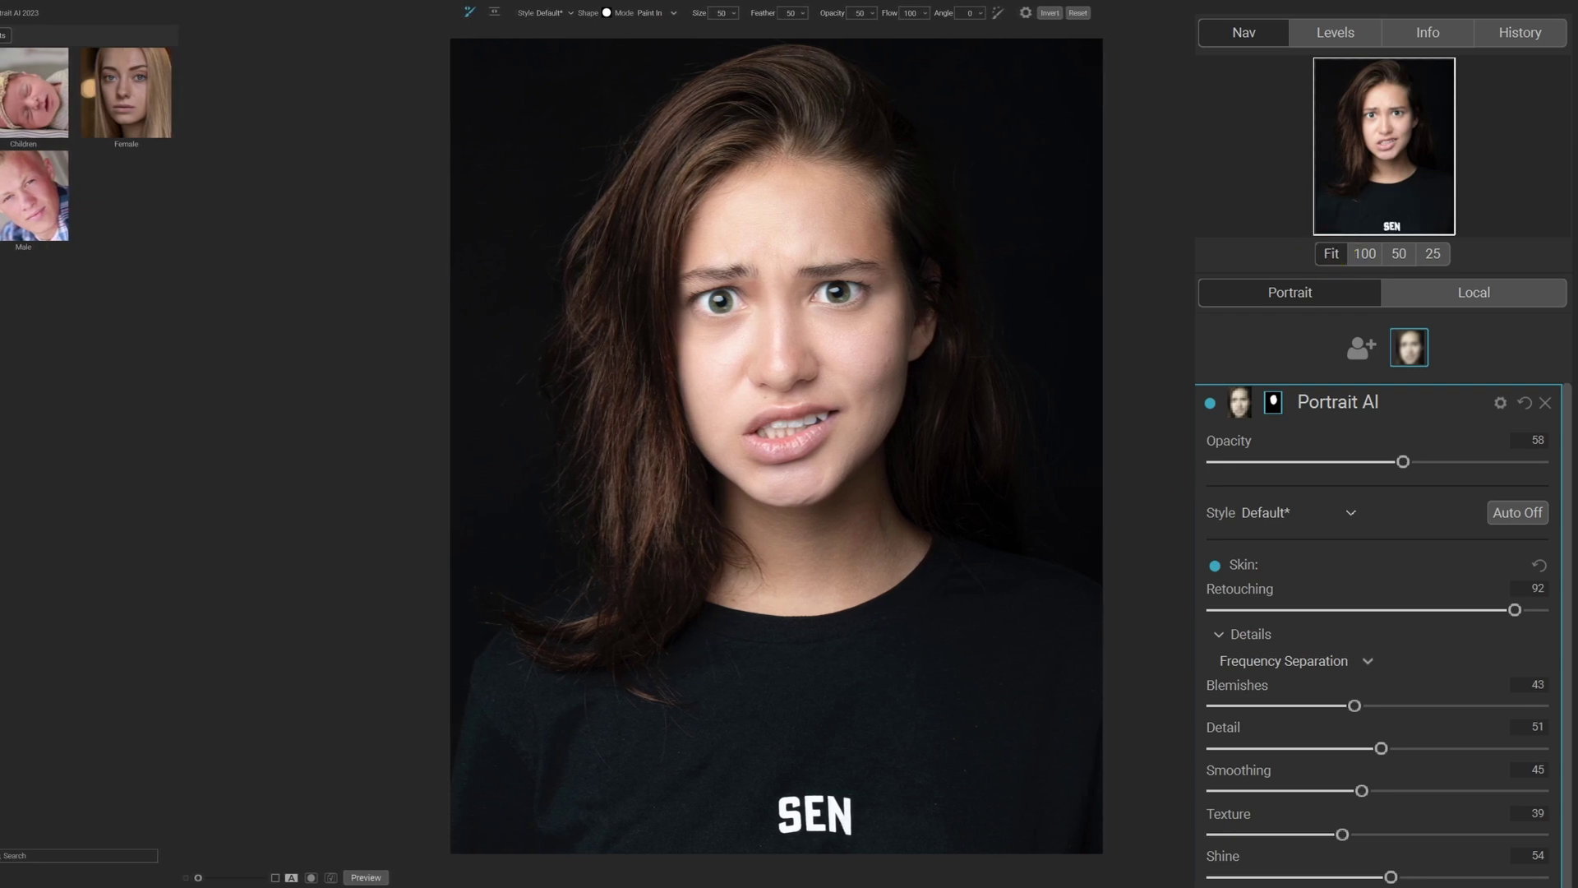
click(1214, 400)
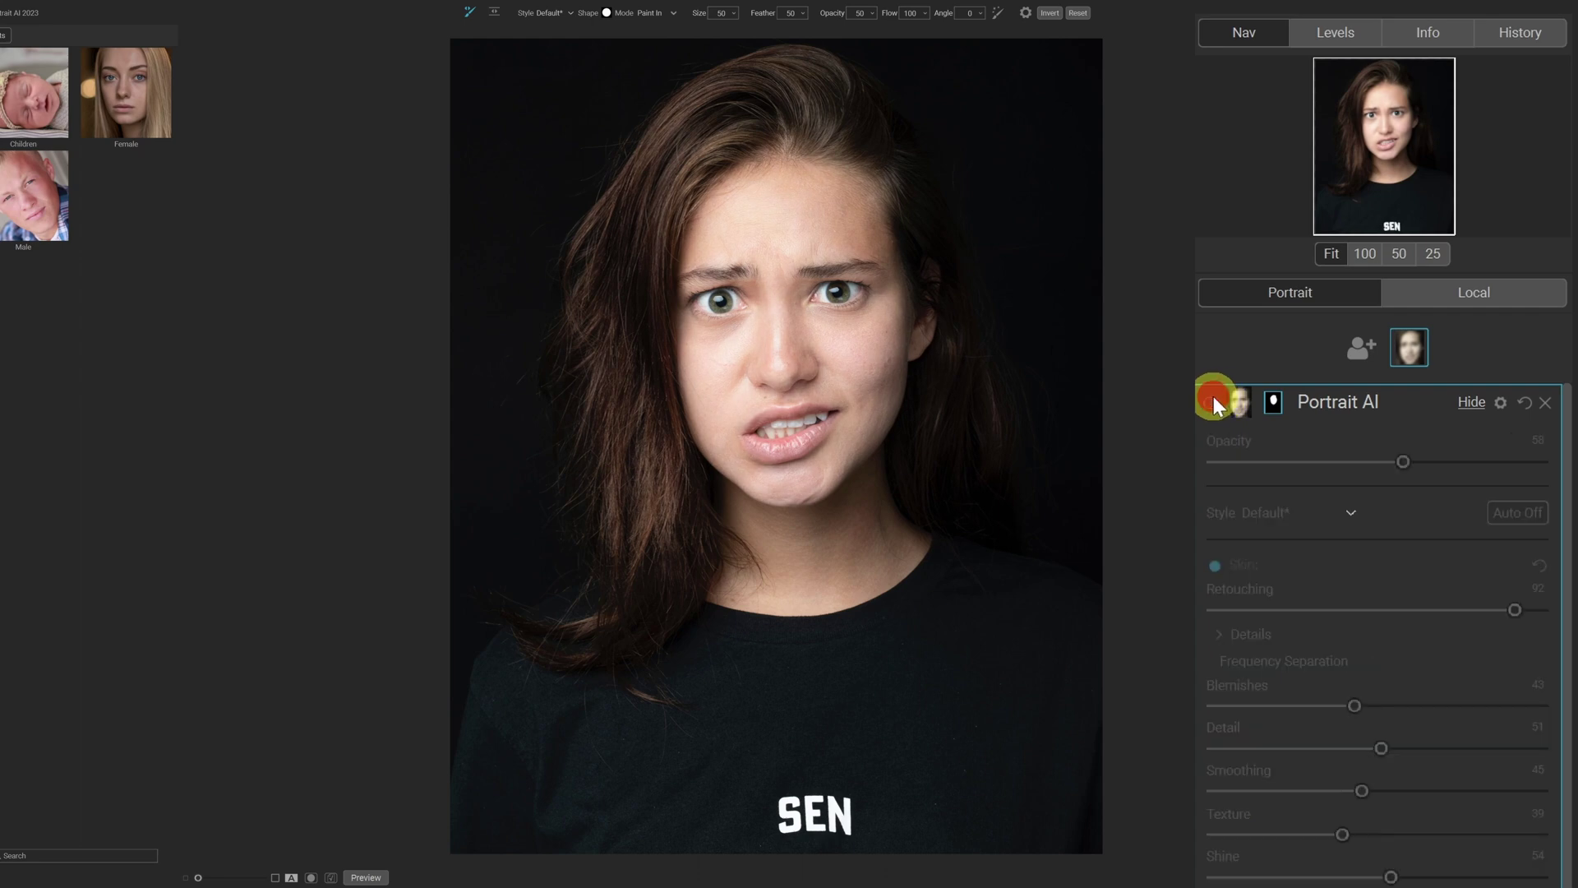
click(1213, 399)
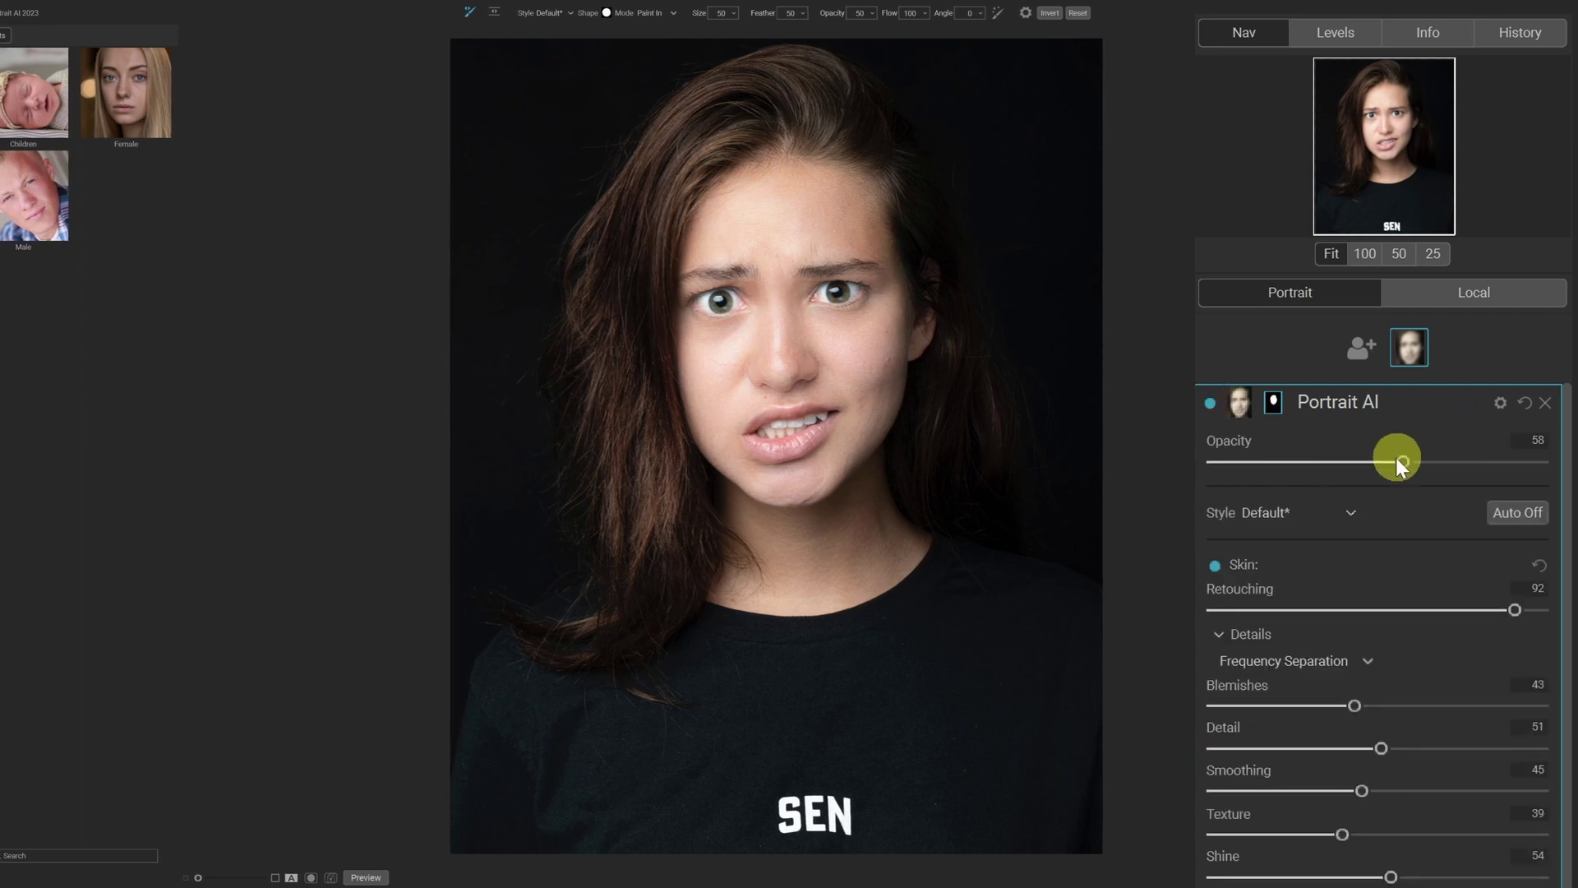
Try the overall Portrait AI Opacity at 100 and reduce it to about 34
drag(1396, 457, 1566, 458)
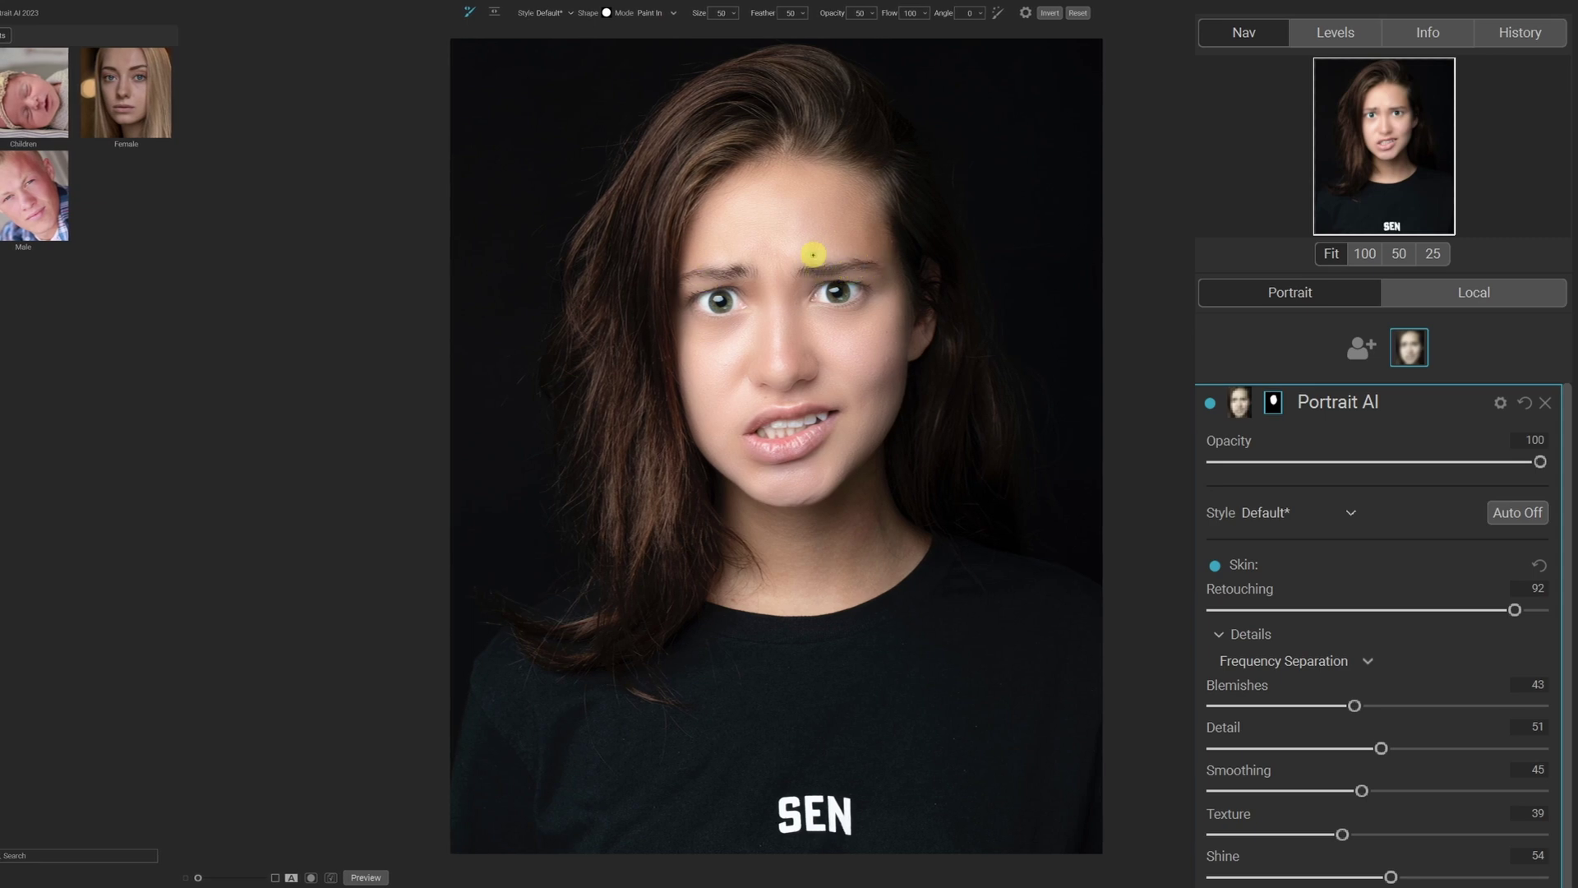
click(719, 302)
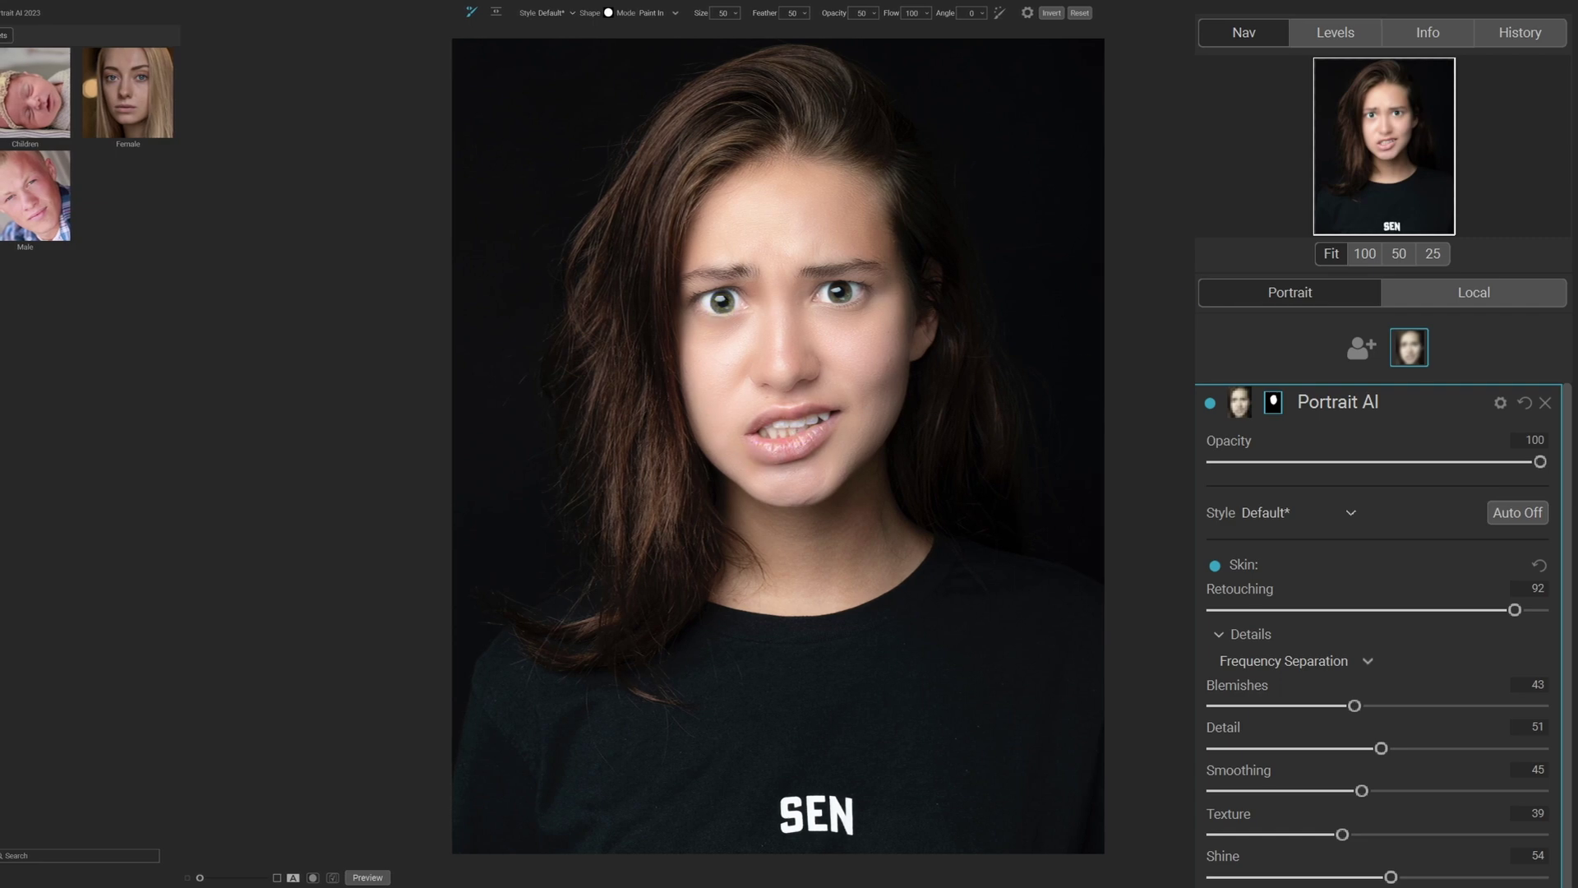
mouse_move(1541, 461)
mouse_down()
mouse_move(1215, 466)
mouse_move(1339, 464)
mouse_up()
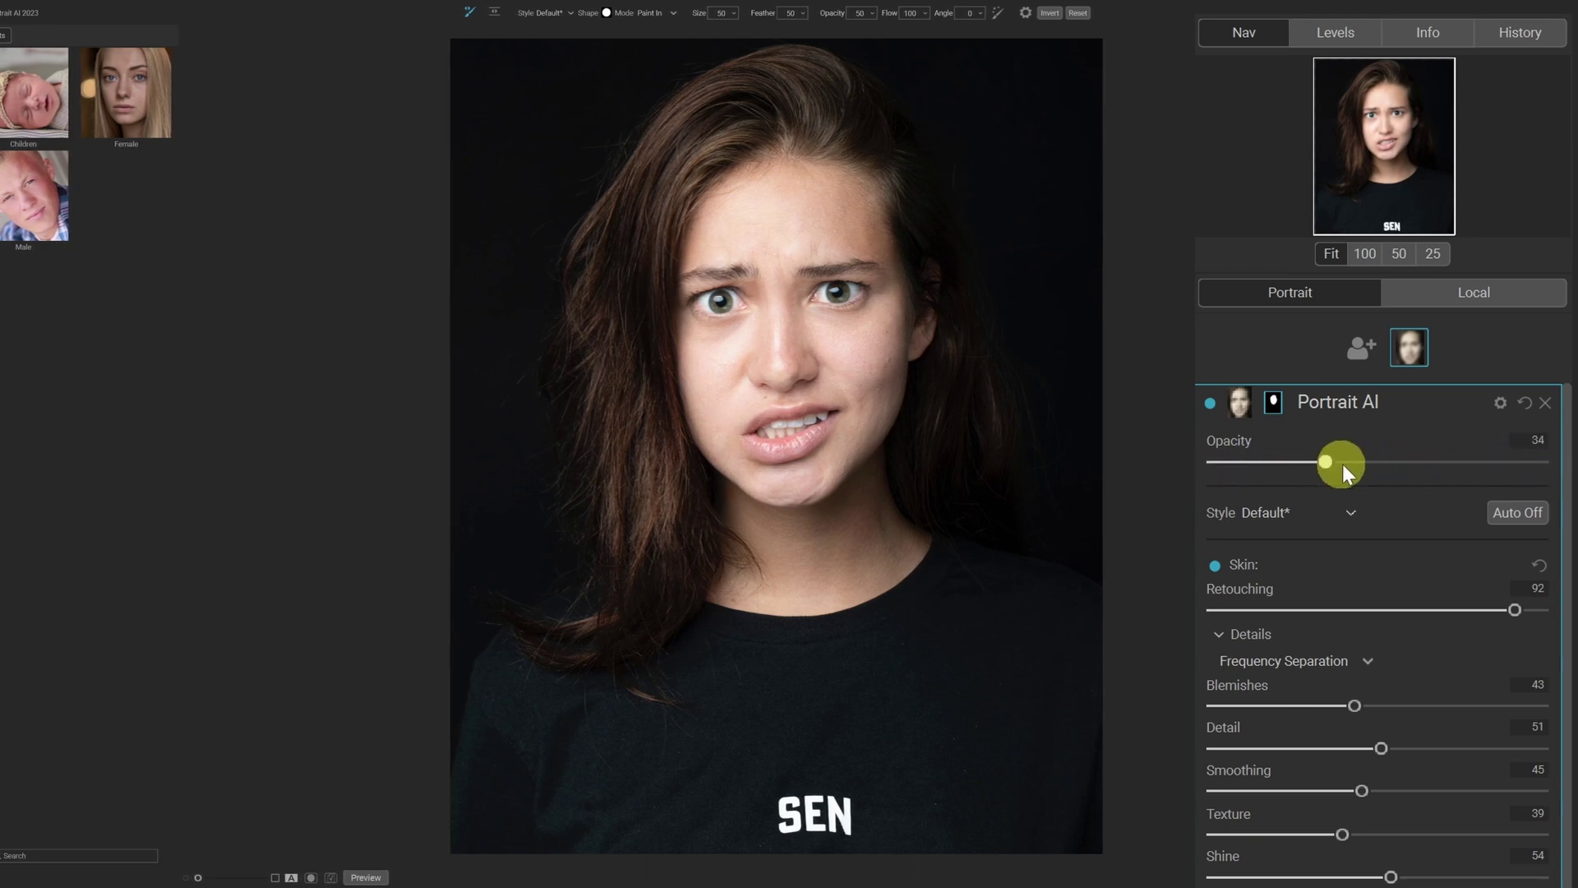